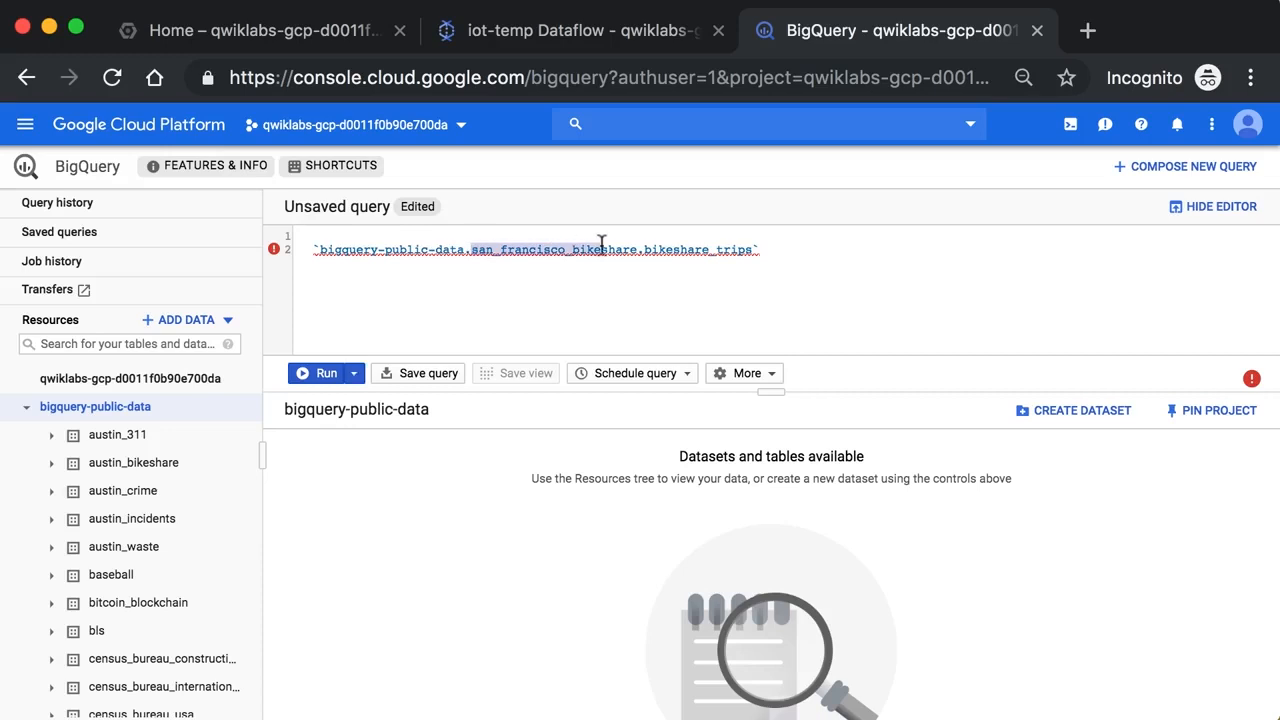
Check the options for adding data and browse the datasets listed under bigquery-public-data
{"action": "double_click", "coordinate": [658, 249]}
{"action": "left_click", "coordinate": [516, 286]}
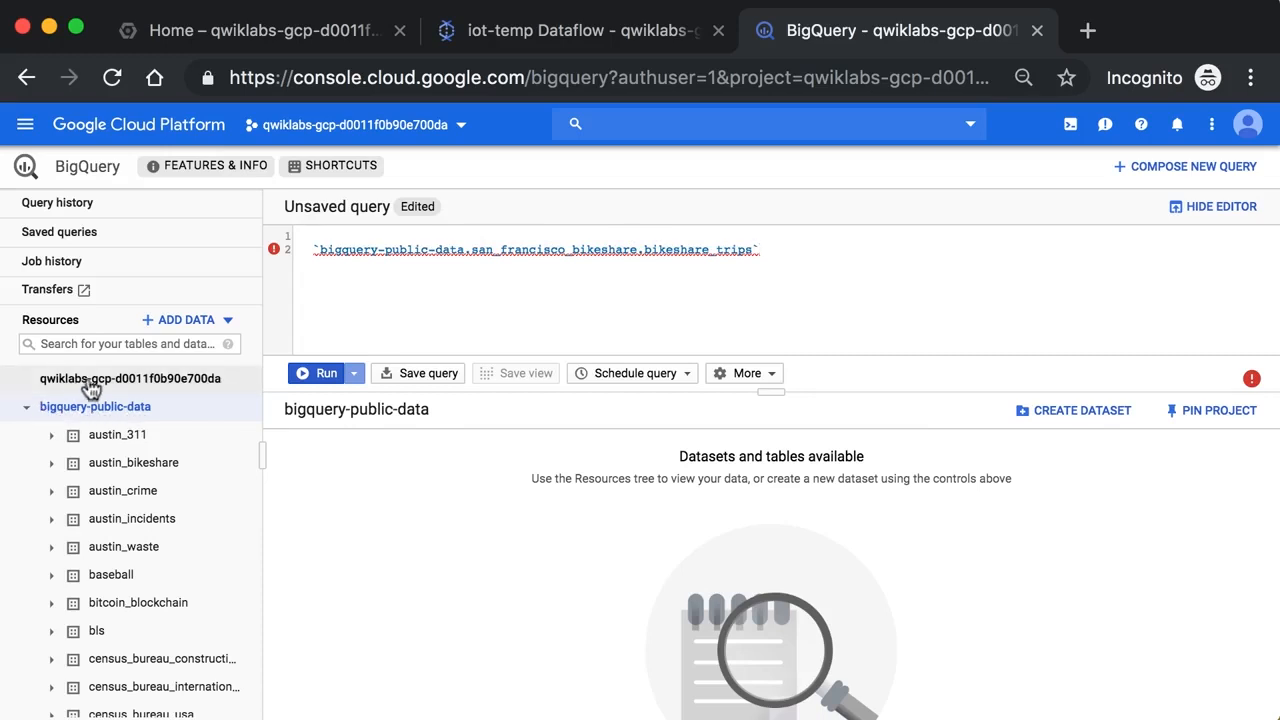
{"action": "left_click", "coordinate": [229, 322]}
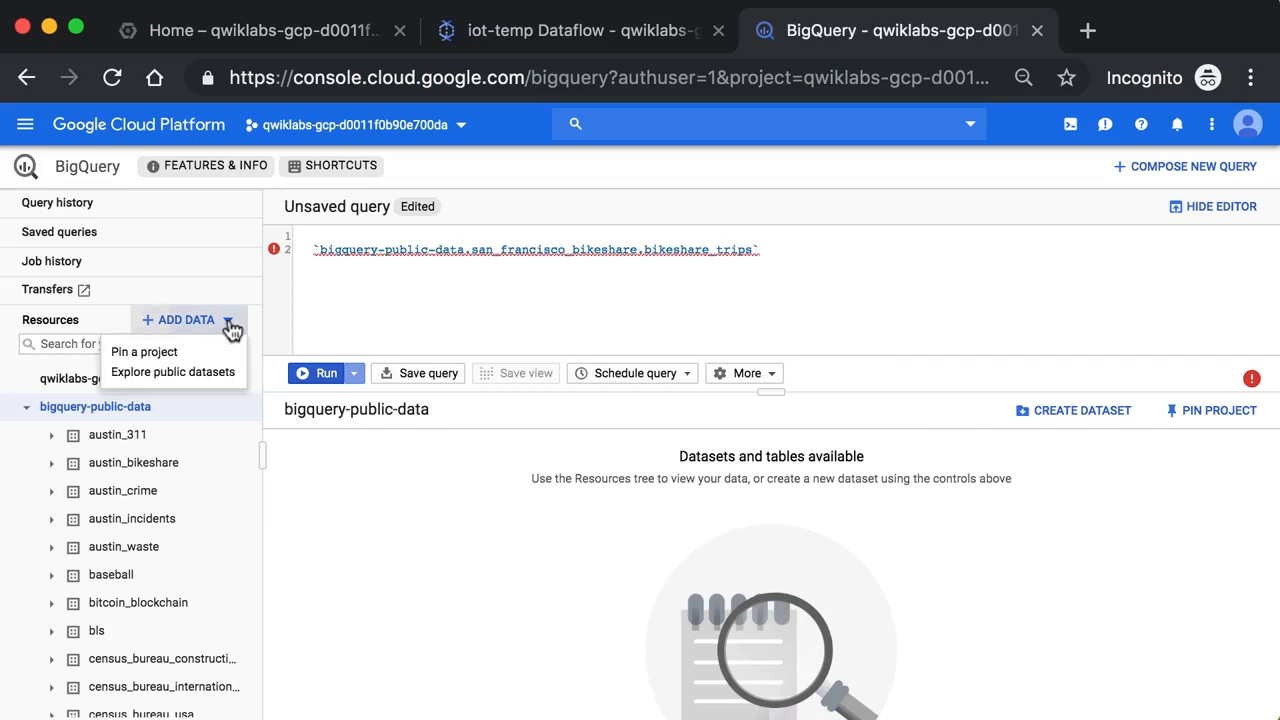
{"action": "left_click", "coordinate": [408, 338]}
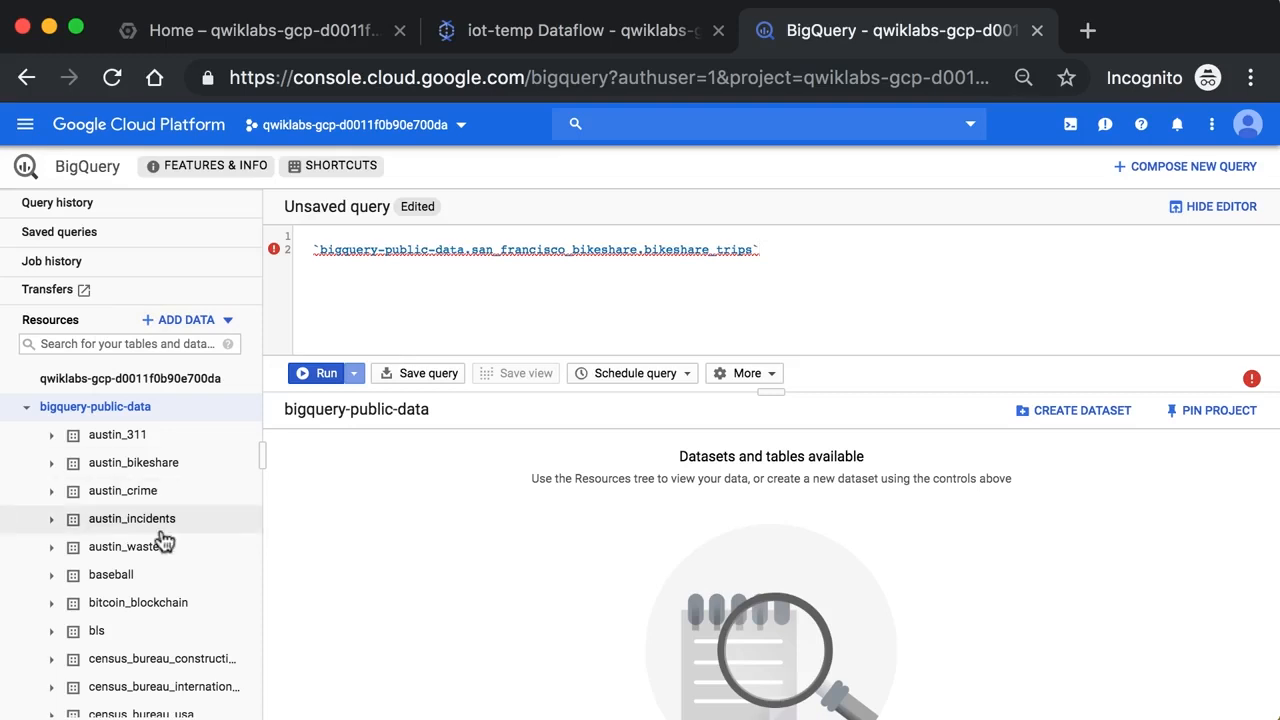
{"action": "scroll", "coordinate": [160, 538], "scroll_direction": "down", "scroll_amount": 5}
{"action": "scroll", "coordinate": [163, 540], "scroll_direction": "down", "scroll_amount": 5}
{"action": "scroll", "coordinate": [163, 540], "scroll_direction": "up", "scroll_amount": 15}
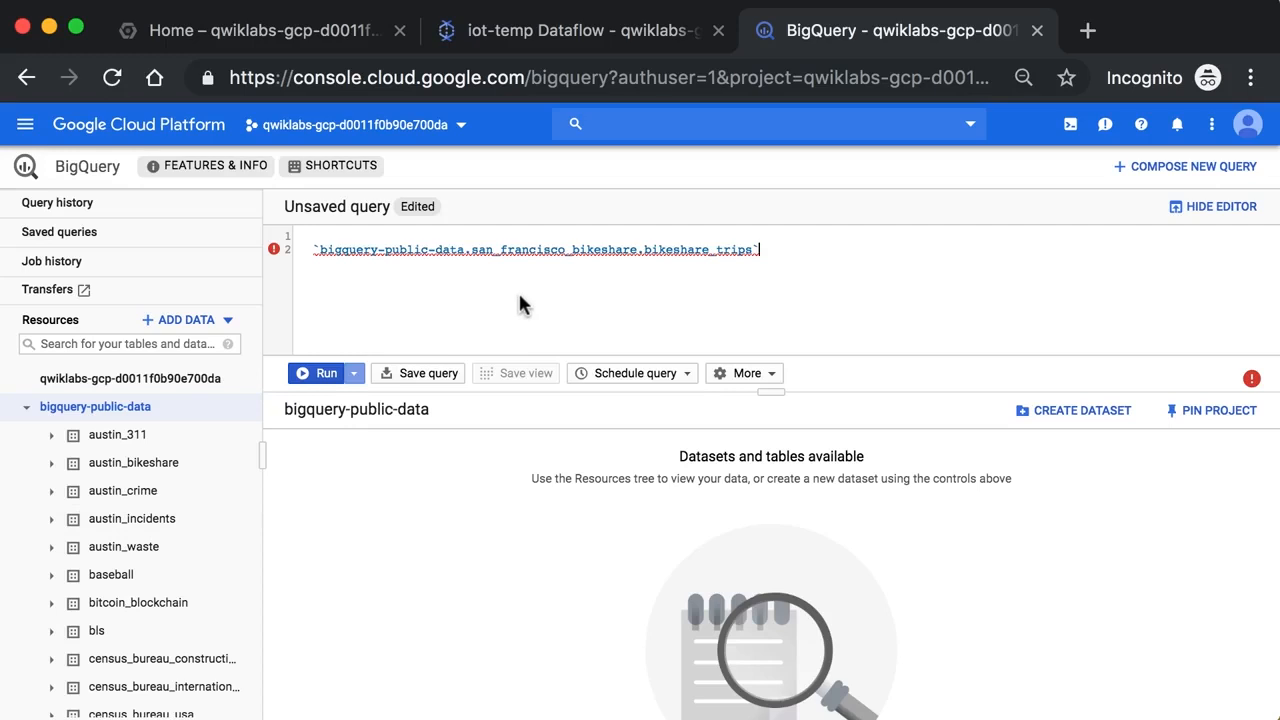
Open the bikeshare_trips table from its full reference in the query
{"action": "left_click", "coordinate": [766, 248]}
{"action": "left_click_drag", "start_coordinate": [436, 252], "coordinate": [430, 252]}
{"action": "left_click", "coordinate": [383, 252]}
{"action": "left_click_drag", "start_coordinate": [777, 250], "coordinate": [268, 250]}
{"action": "left_click", "coordinate": [316, 250]}
{"action": "left_click_drag", "start_coordinate": [765, 250], "coordinate": [271, 256]}
{"action": "left_click", "coordinate": [790, 252]}
{"action": "triple_click", "coordinate": [706, 251]}
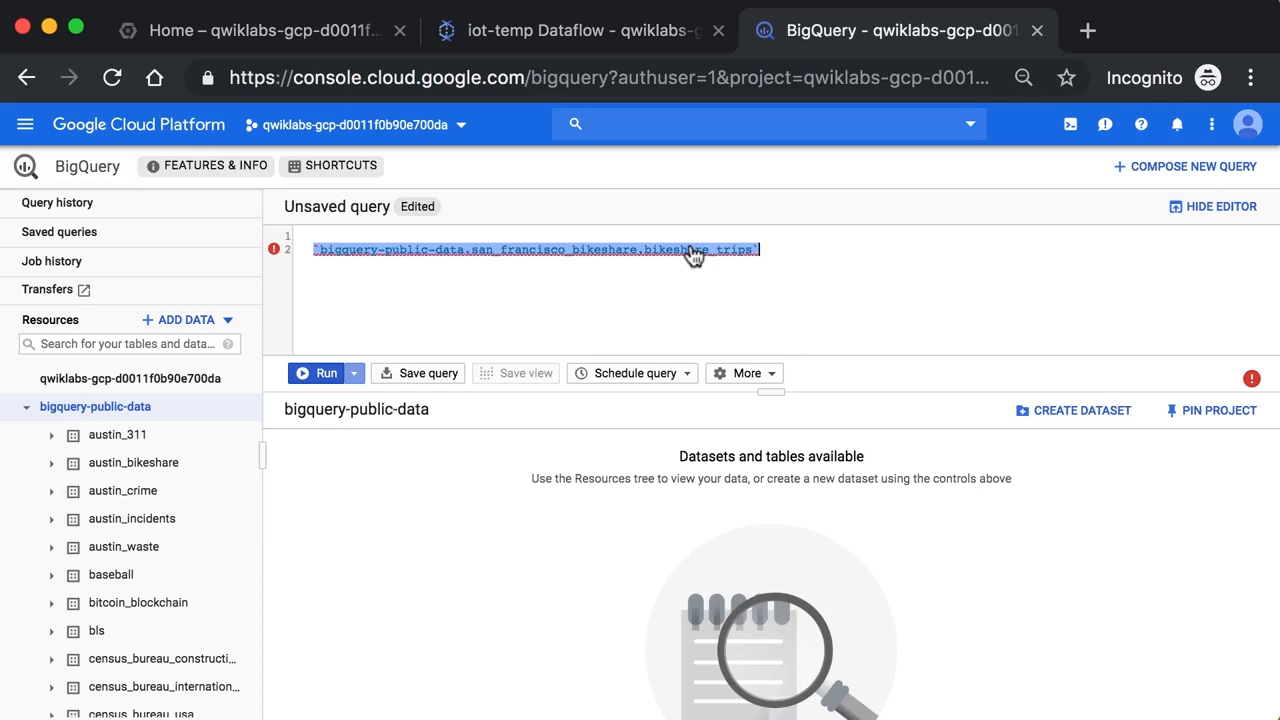
{"action": "left_click", "coordinate": [694, 256], "text": "super"}
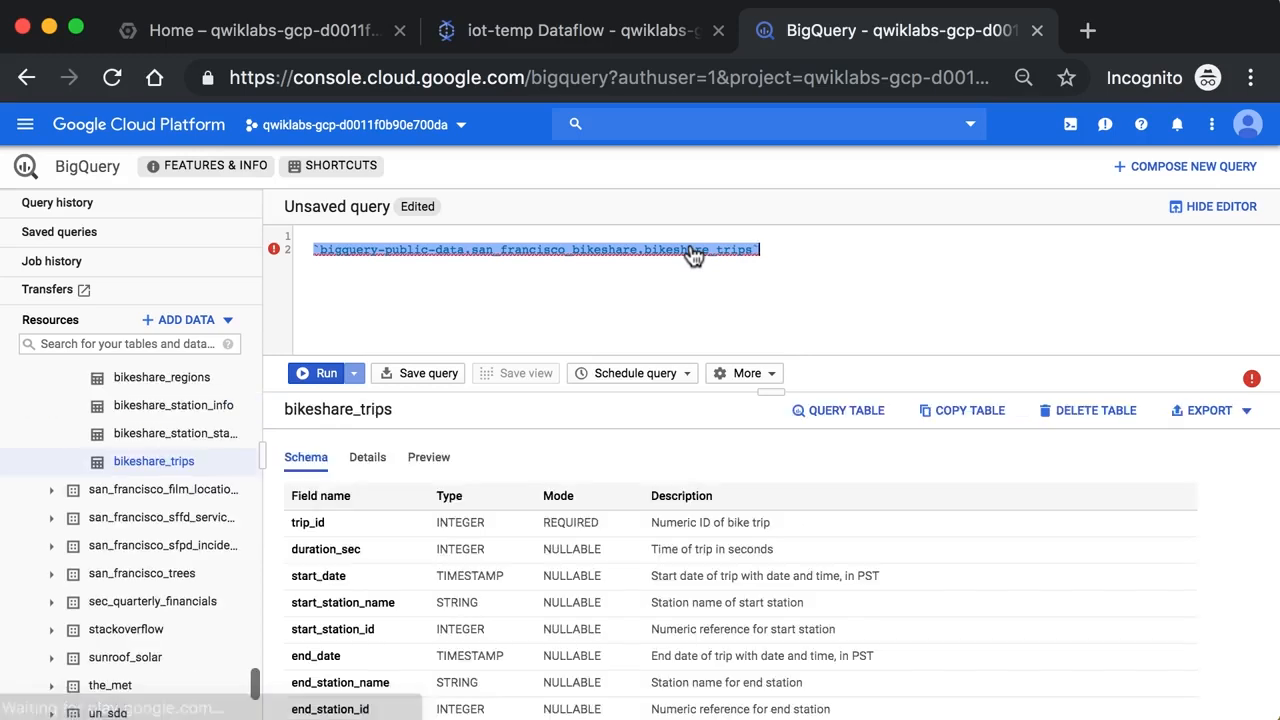
Examine the field names, types and descriptions in the bikeshare_trips schema
{"action": "left_click_drag", "start_coordinate": [775, 396], "coordinate": [775, 346]}
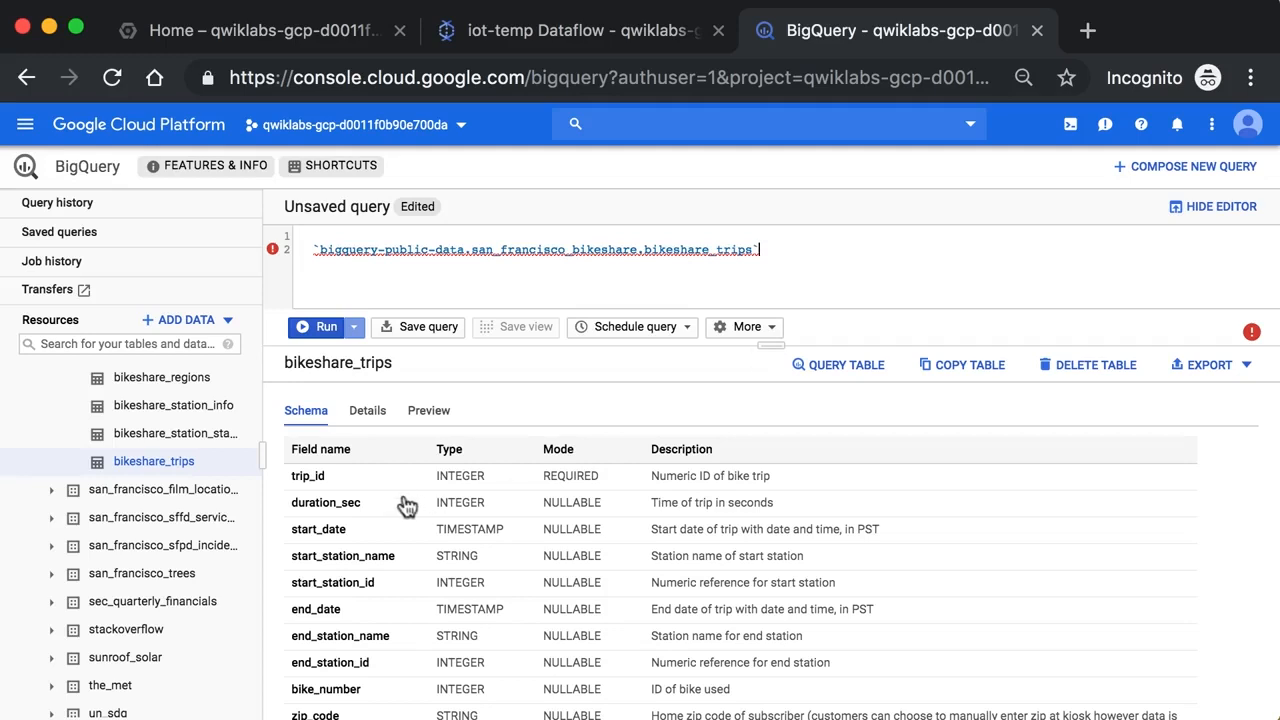
{"action": "scroll", "coordinate": [392, 550], "scroll_direction": "down", "scroll_amount": 1}
{"action": "scroll", "coordinate": [392, 550], "scroll_direction": "down", "scroll_amount": 1}
{"action": "scroll", "coordinate": [392, 550], "scroll_direction": "up", "scroll_amount": 2}
{"action": "scroll", "coordinate": [397, 566], "scroll_direction": "down", "scroll_amount": 3}
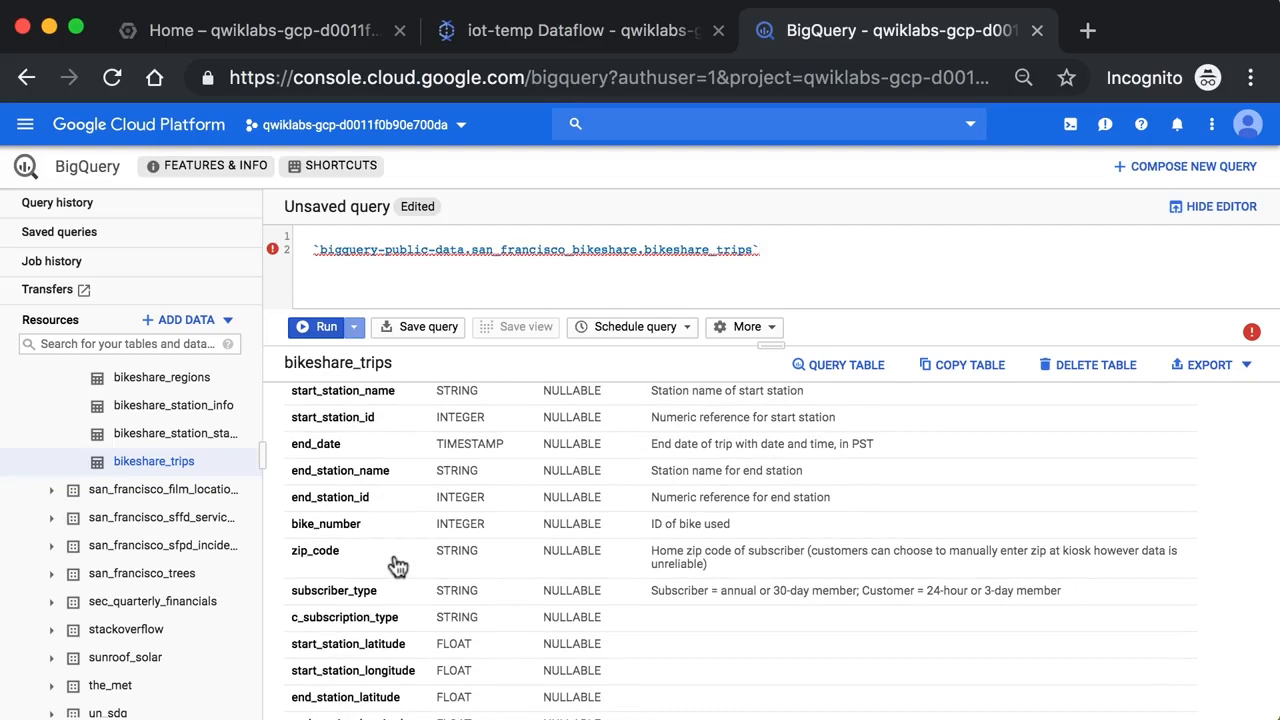
{"action": "scroll", "coordinate": [397, 566], "scroll_direction": "down", "scroll_amount": 3}
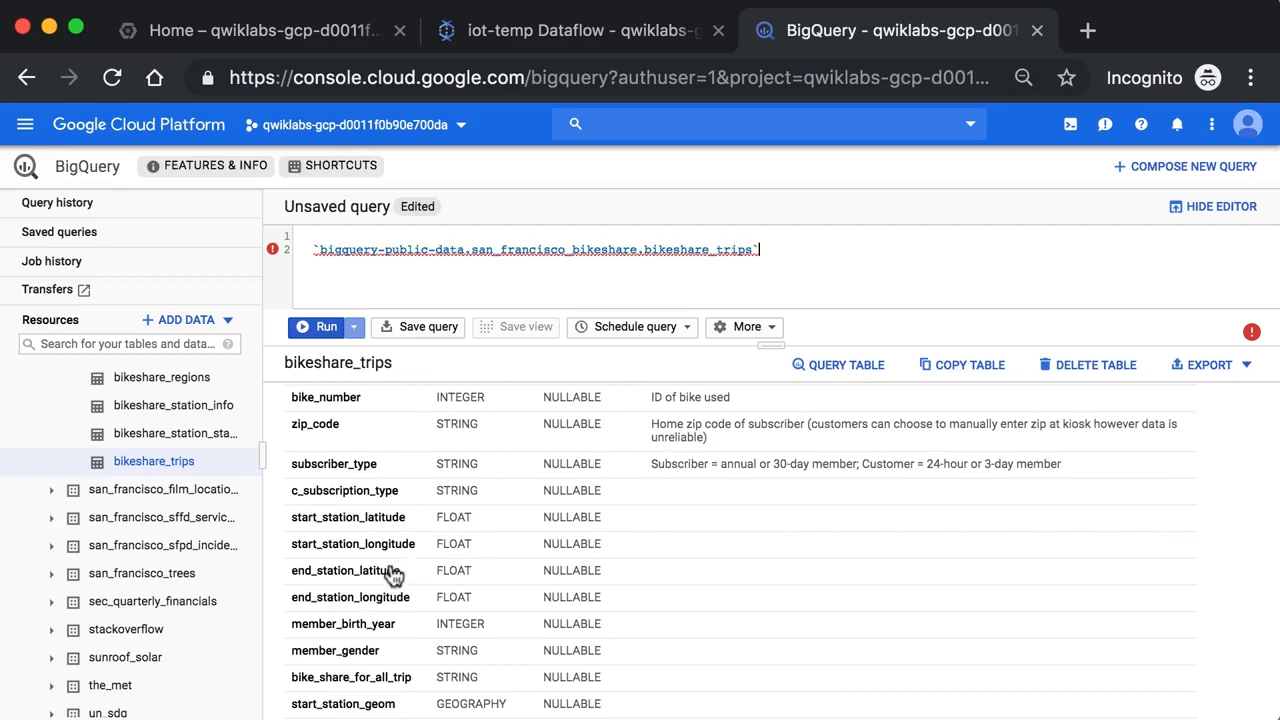
{"action": "scroll", "coordinate": [400, 606], "scroll_direction": "down", "scroll_amount": 2}
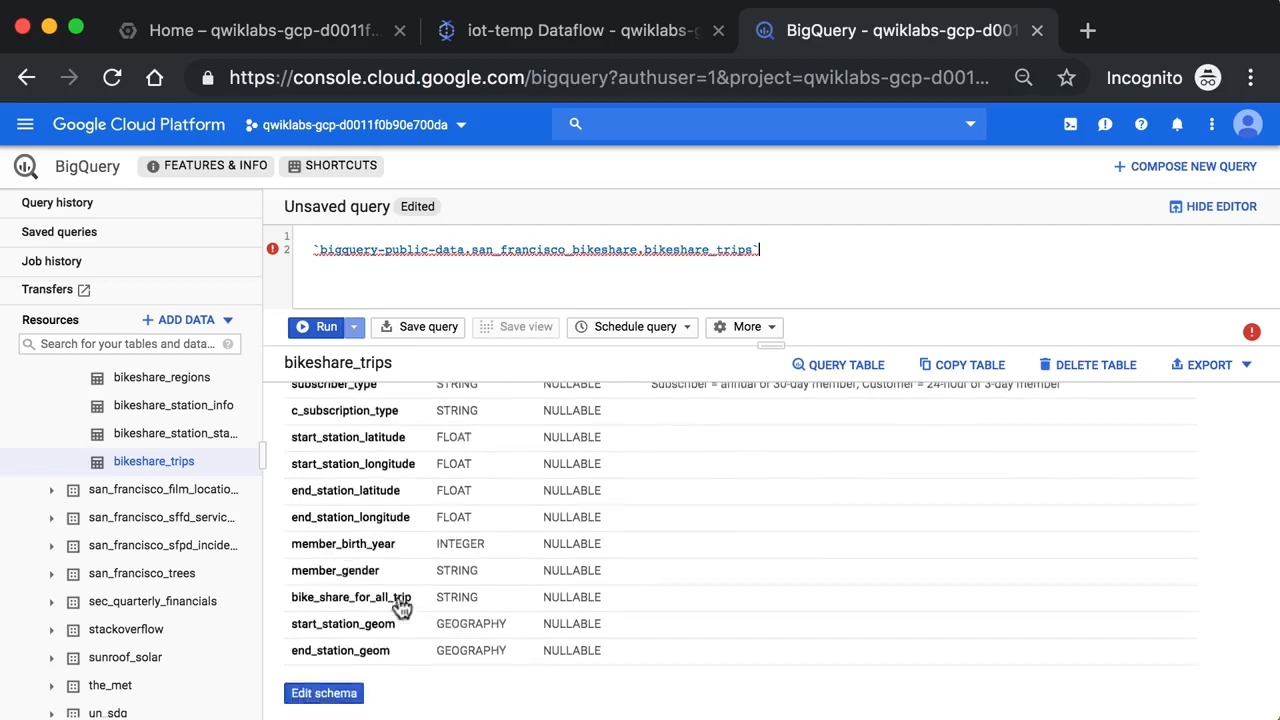
{"action": "scroll", "coordinate": [380, 486], "scroll_direction": "up", "scroll_amount": 10}
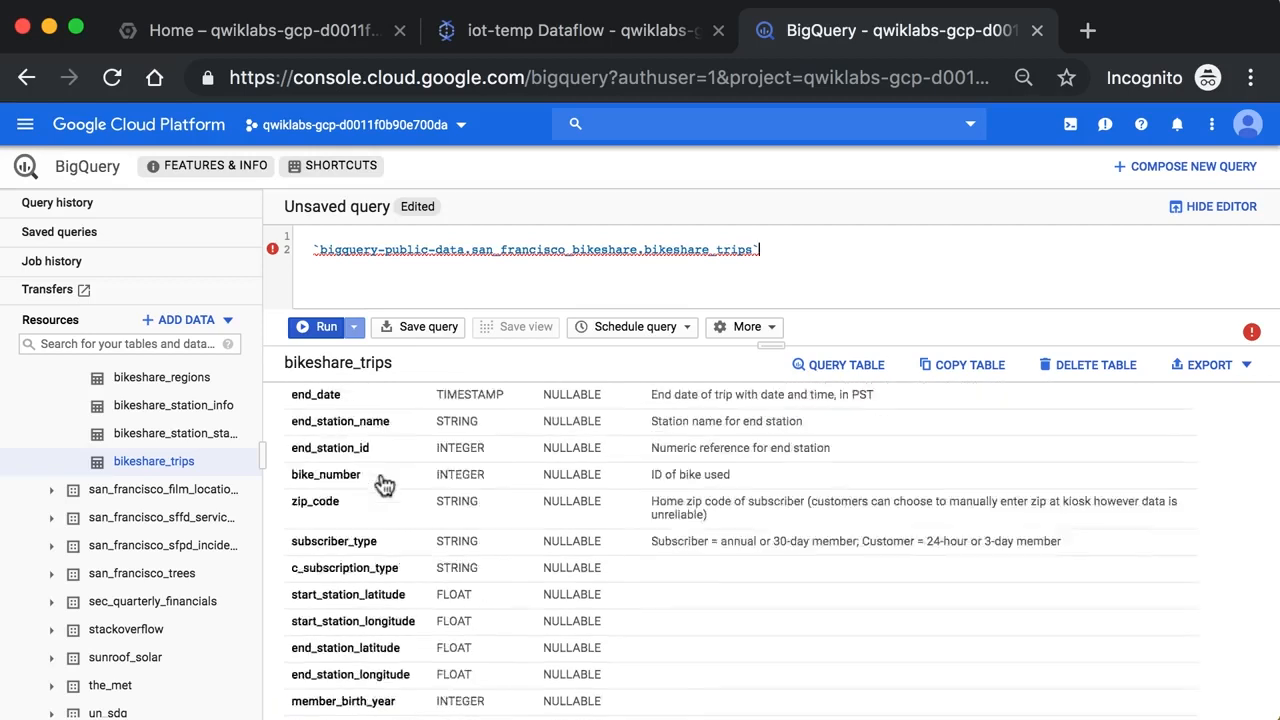
Check the bikeshare_trips table details, including its number of rows
{"action": "left_click", "coordinate": [370, 420]}
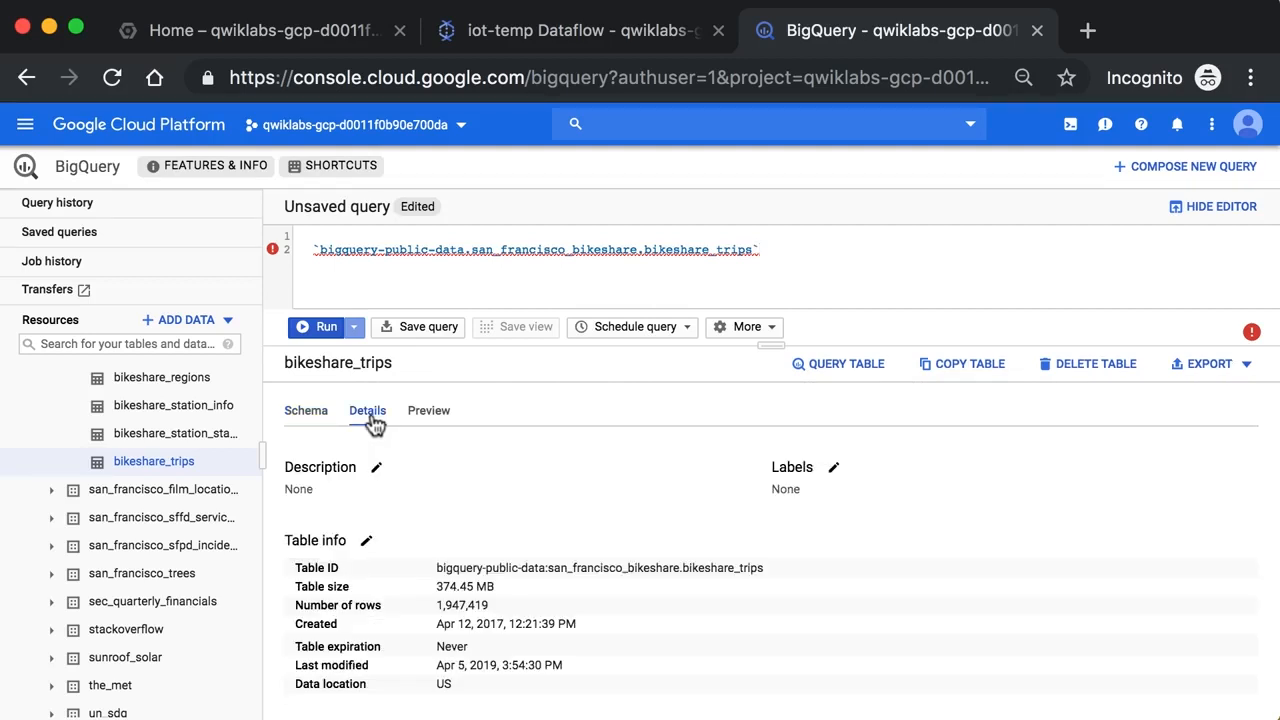
{"action": "left_click_drag", "start_coordinate": [491, 608], "coordinate": [438, 607]}
{"action": "left_click", "coordinate": [508, 606]}
Preview the bikeshare_trips data and look across its columns
{"action": "left_click", "coordinate": [434, 414]}
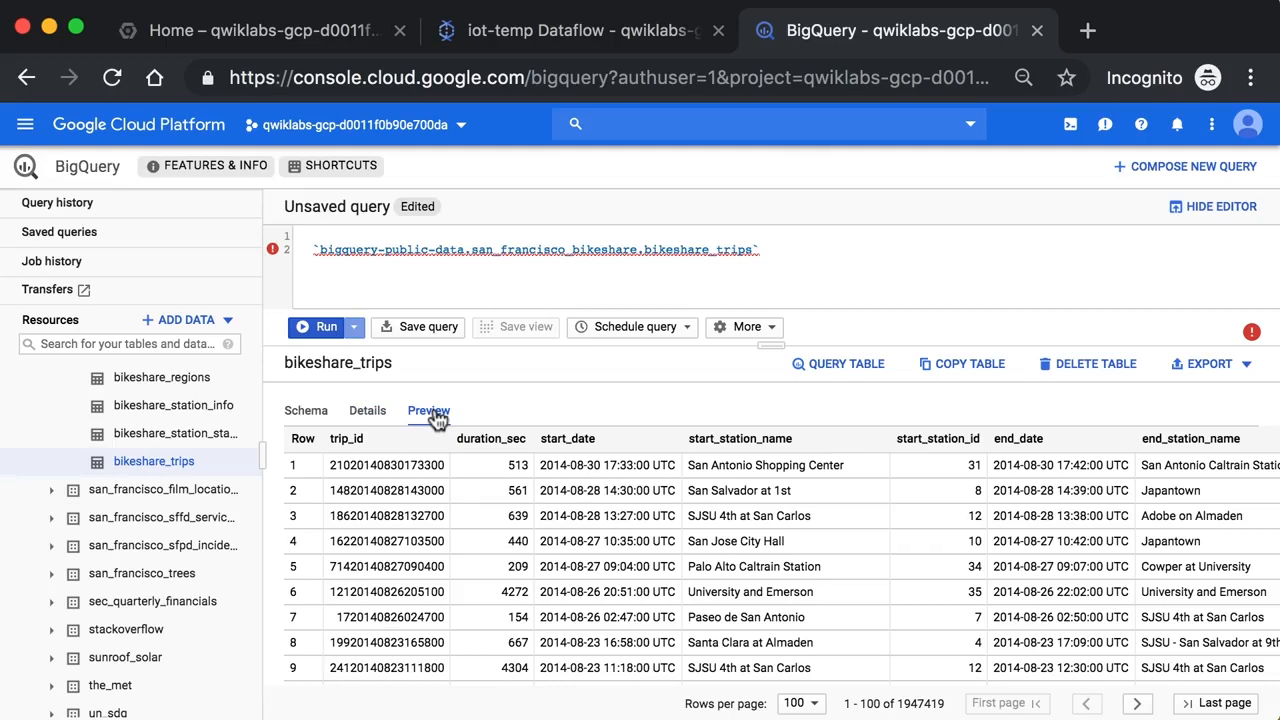
{"action": "scroll", "coordinate": [767, 533], "scroll_direction": "right", "scroll_amount": 5}
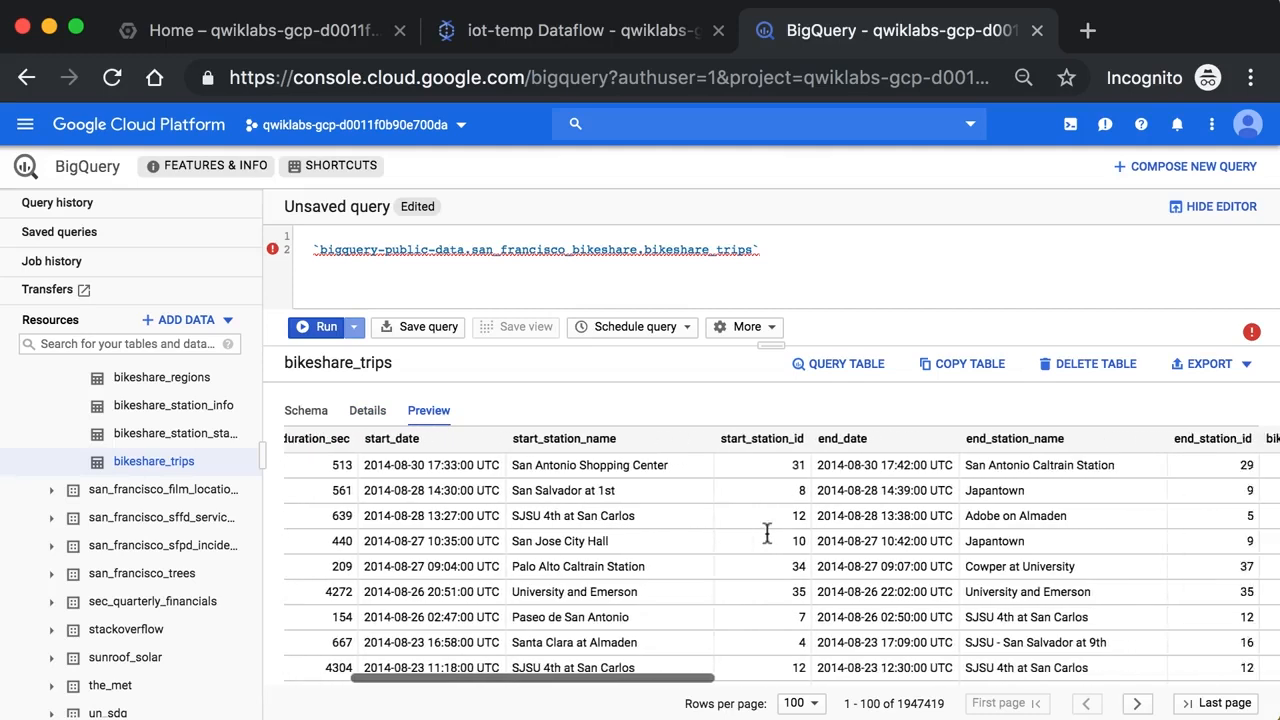
{"action": "scroll", "coordinate": [767, 533], "scroll_direction": "right", "scroll_amount": 4}
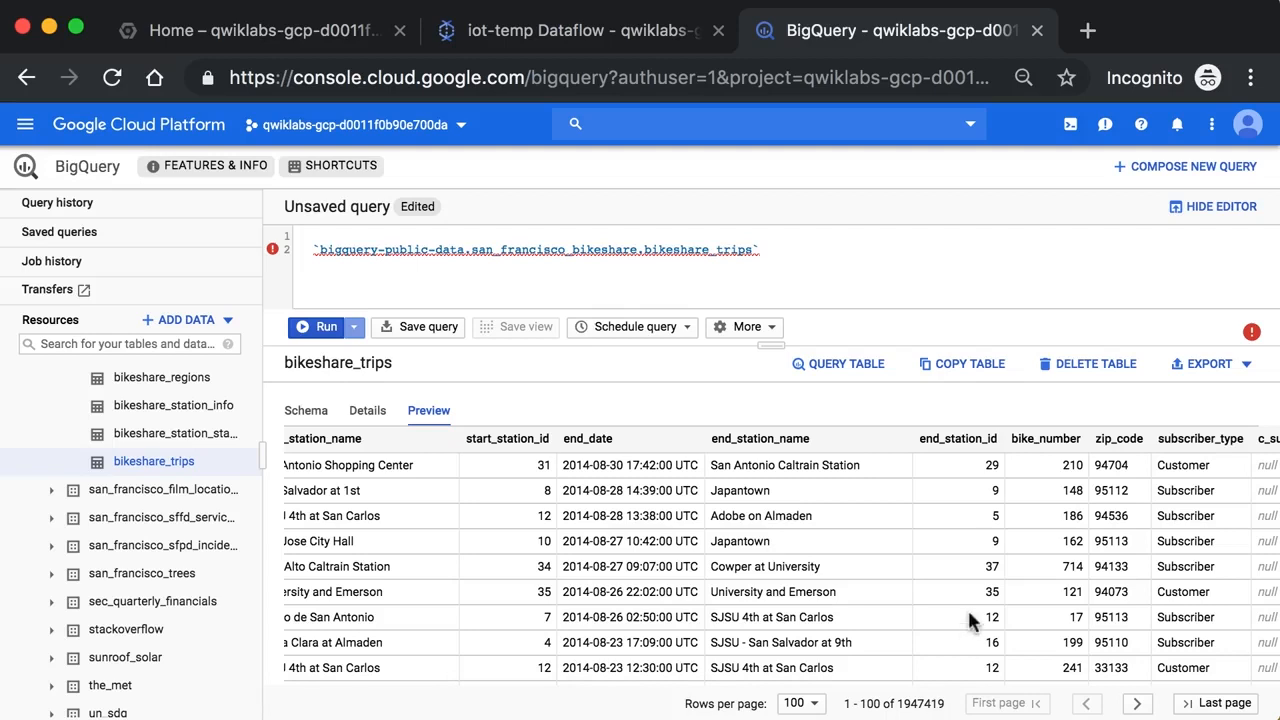
{"action": "scroll", "coordinate": [884, 547], "scroll_direction": "right", "scroll_amount": 3}
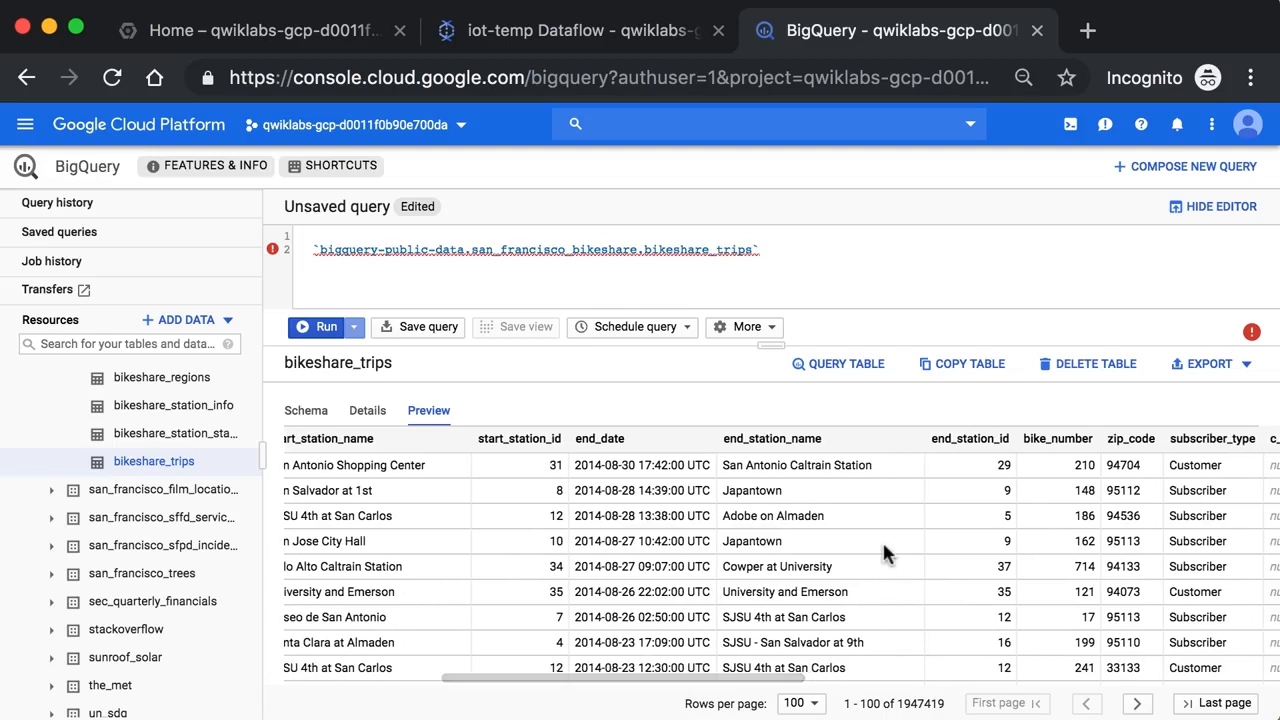
{"action": "scroll", "coordinate": [882, 540], "scroll_direction": "right", "scroll_amount": 4}
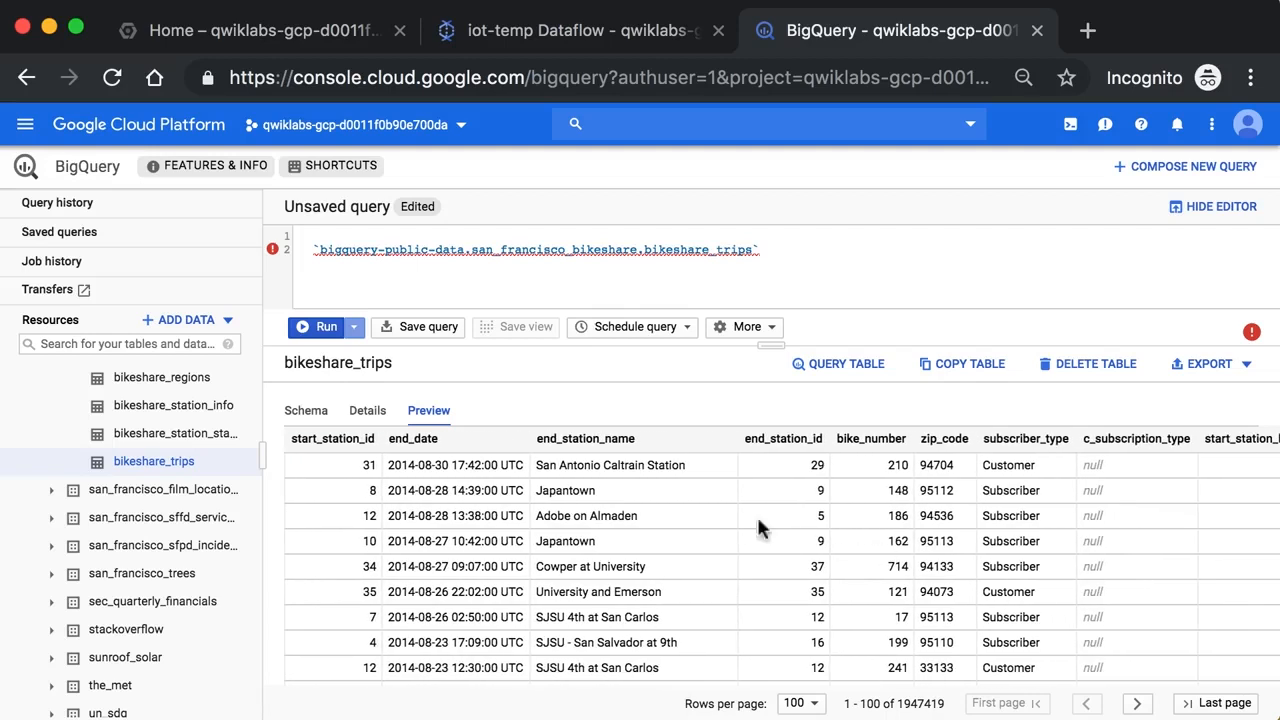
{"action": "scroll", "coordinate": [575, 505], "scroll_direction": "left", "scroll_amount": 10}
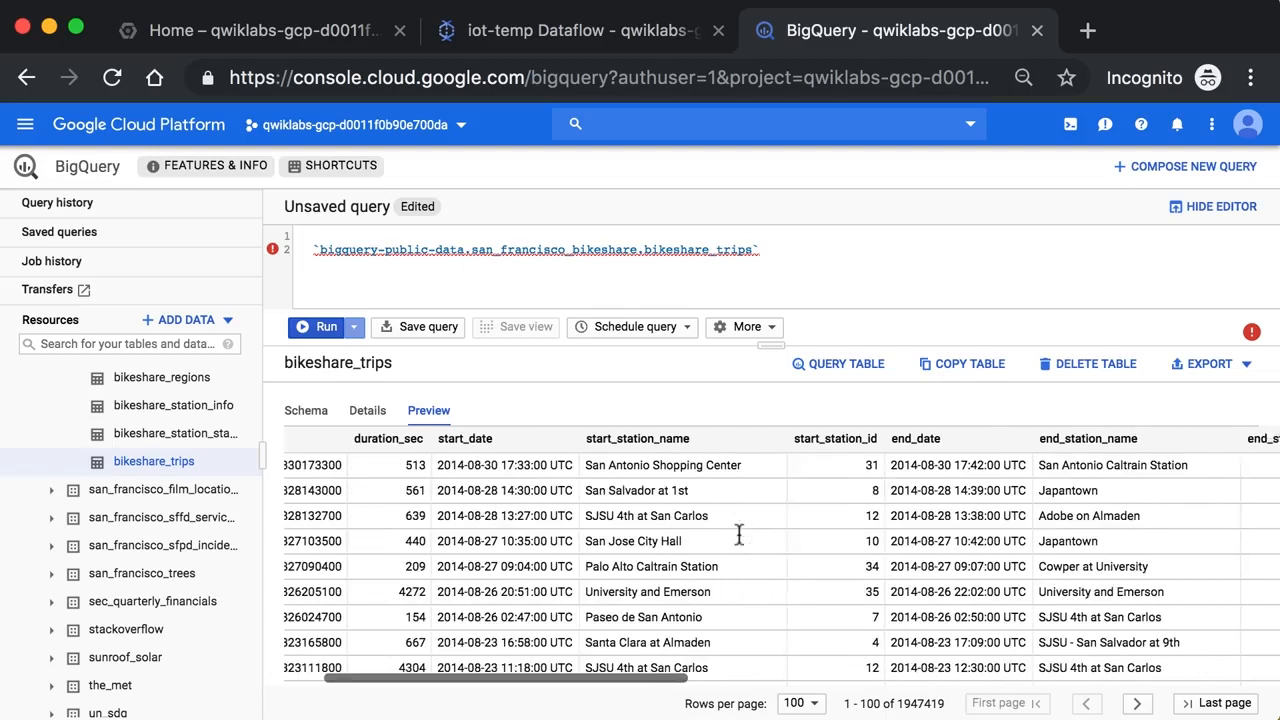
Generate a query for the bikeshare_trips table, replacing the current editor contents
{"action": "left_click_drag", "start_coordinate": [768, 348], "coordinate": [765, 410]}
{"action": "left_click", "coordinate": [836, 425]}
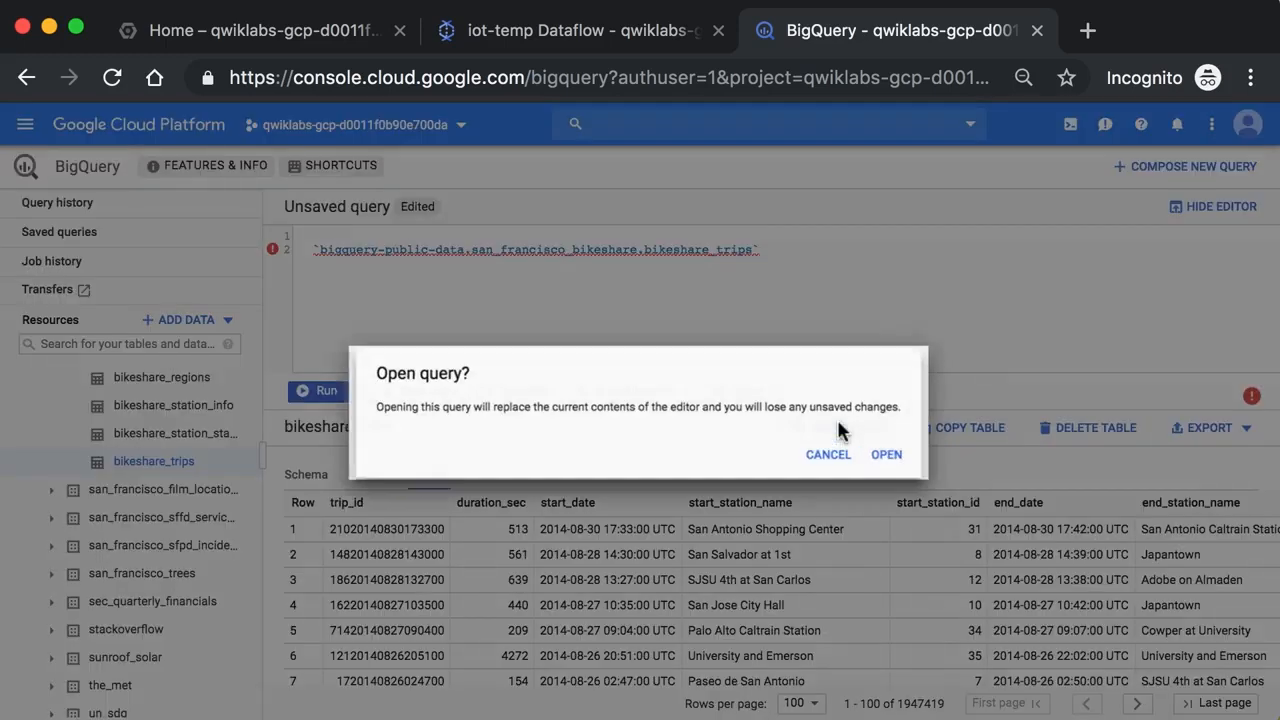
{"action": "left_click", "coordinate": [886, 457]}
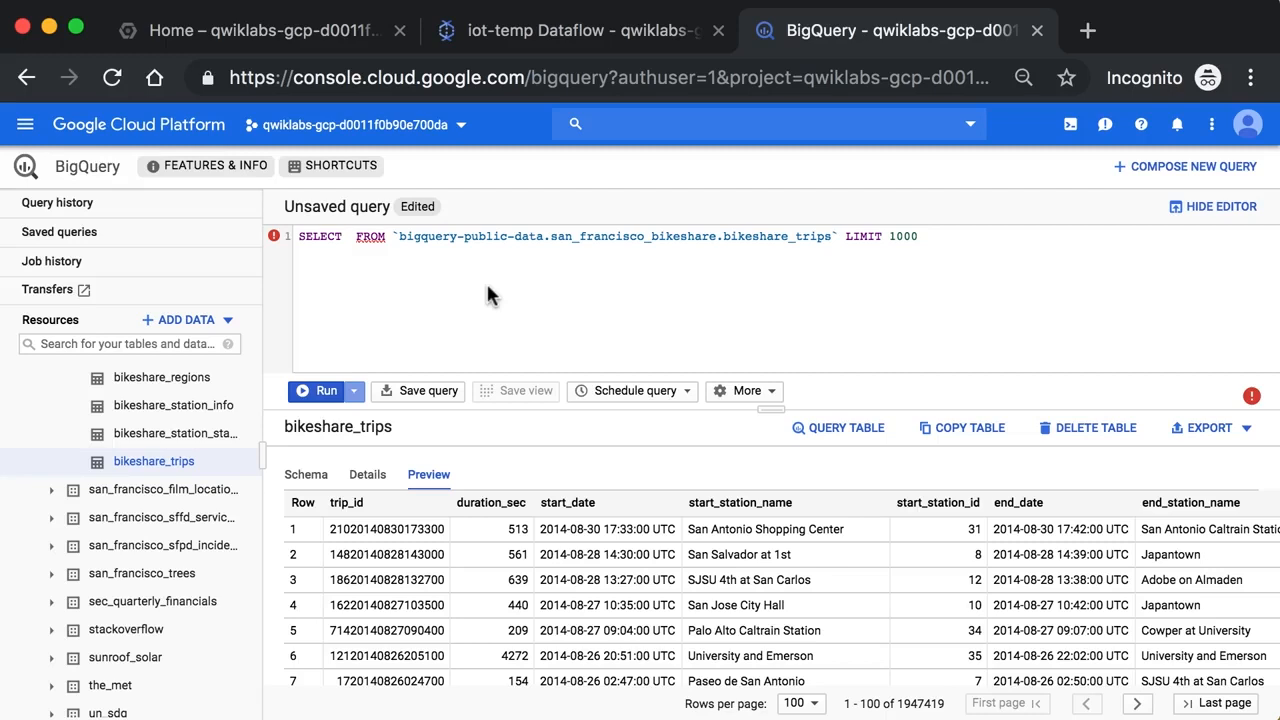
Add start_station_name and trip_id from the table schema to the SELECT list
{"action": "left_click", "coordinate": [302, 480]}
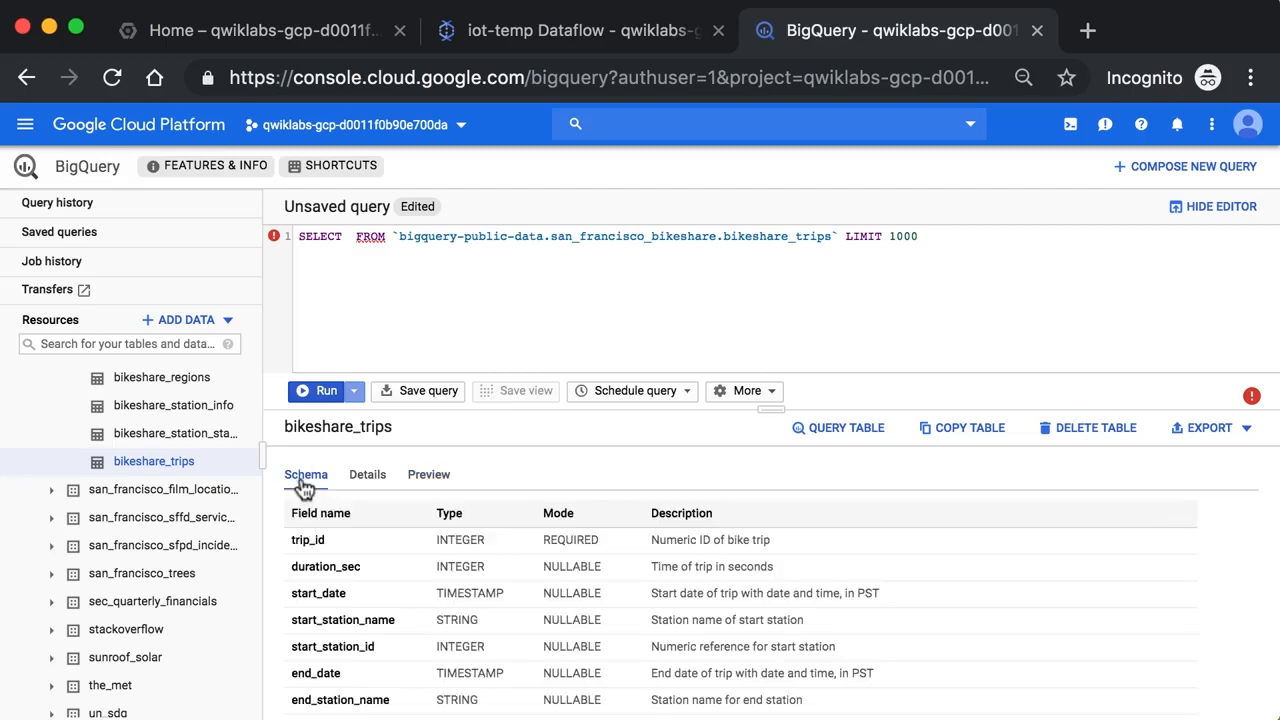
{"action": "left_click_drag", "start_coordinate": [777, 399], "coordinate": [777, 340]}
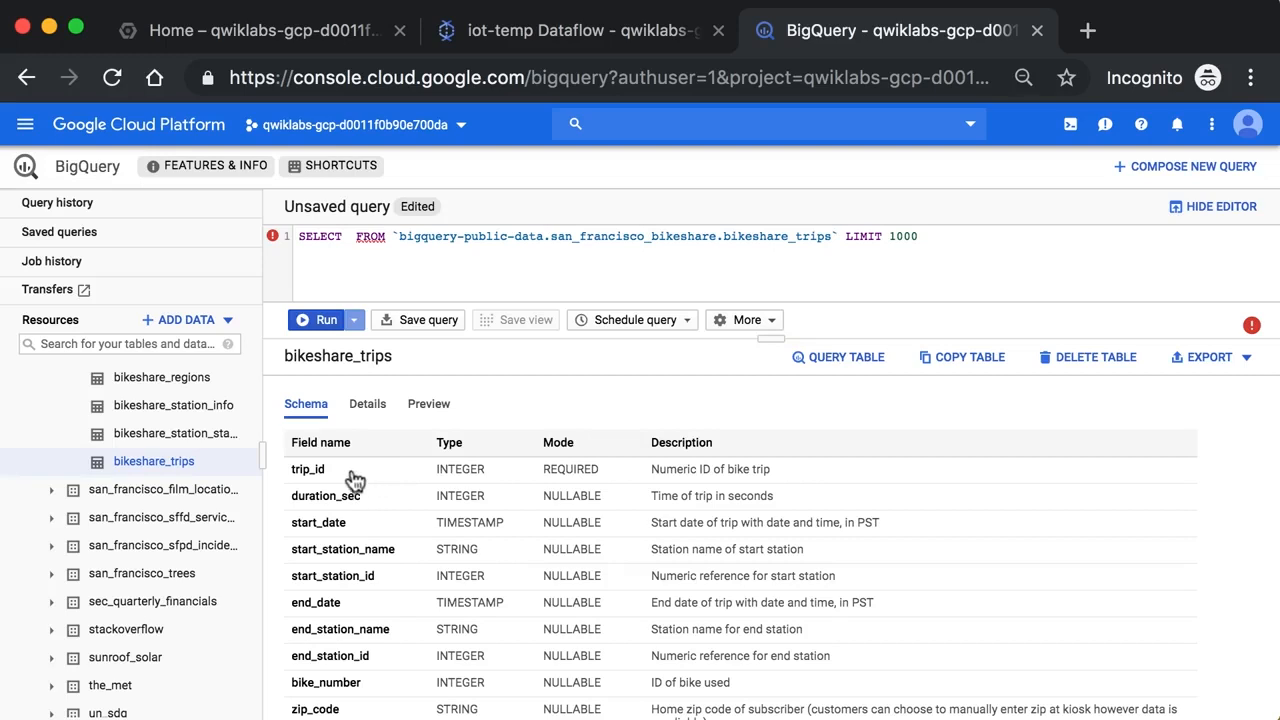
{"action": "left_click", "coordinate": [369, 556]}
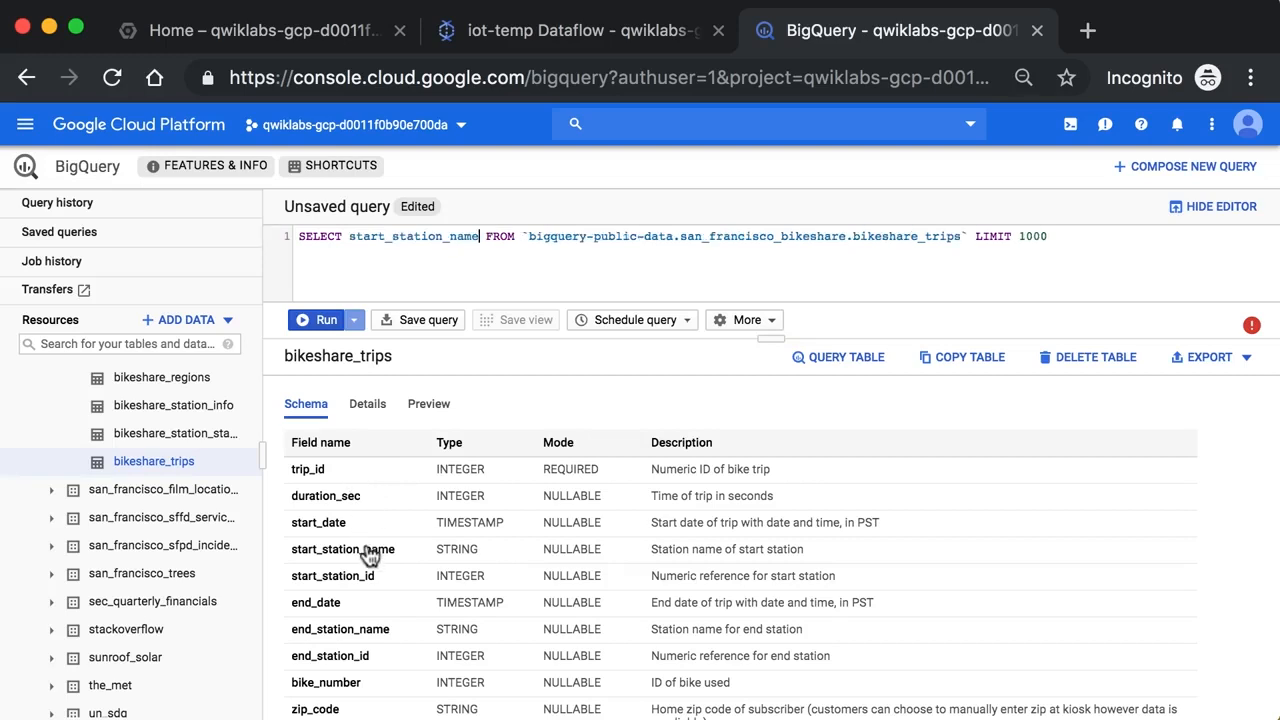
{"action": "left_click", "coordinate": [360, 476]}
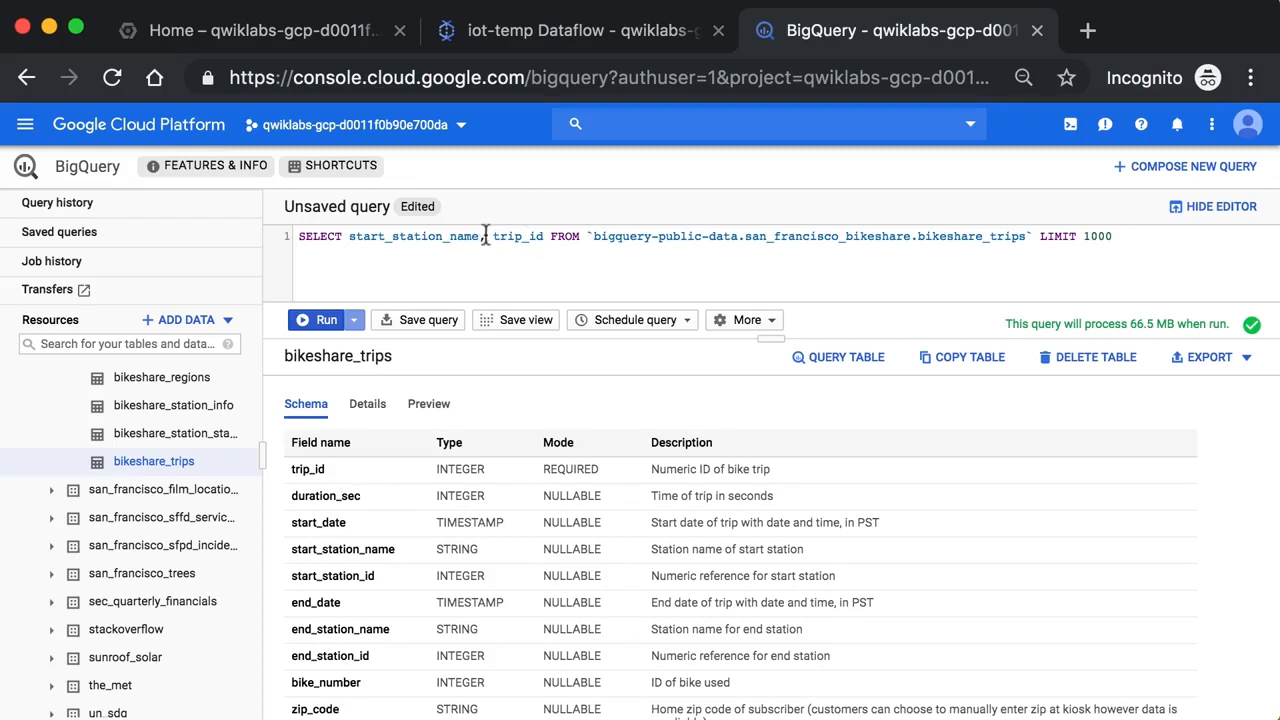
Format the query onto separate lines and enlarge the editor to show all of it
{"action": "left_click", "coordinate": [727, 322]}
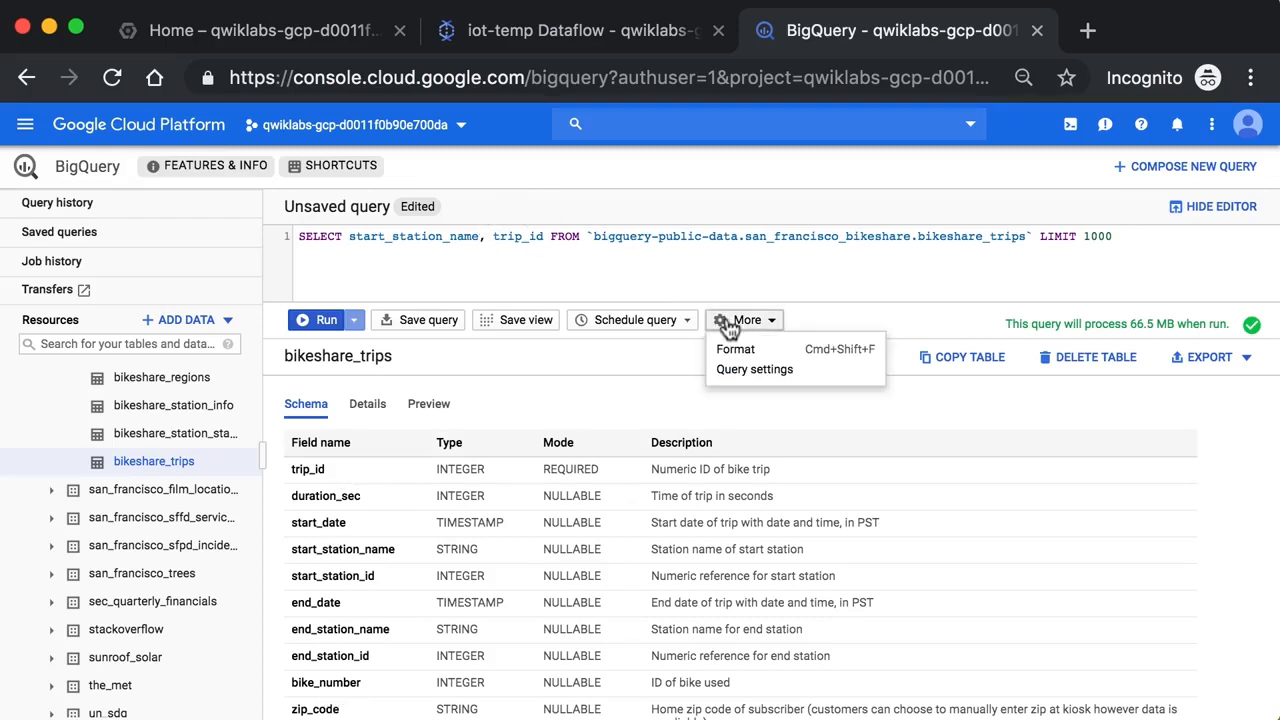
{"action": "left_click", "coordinate": [735, 348]}
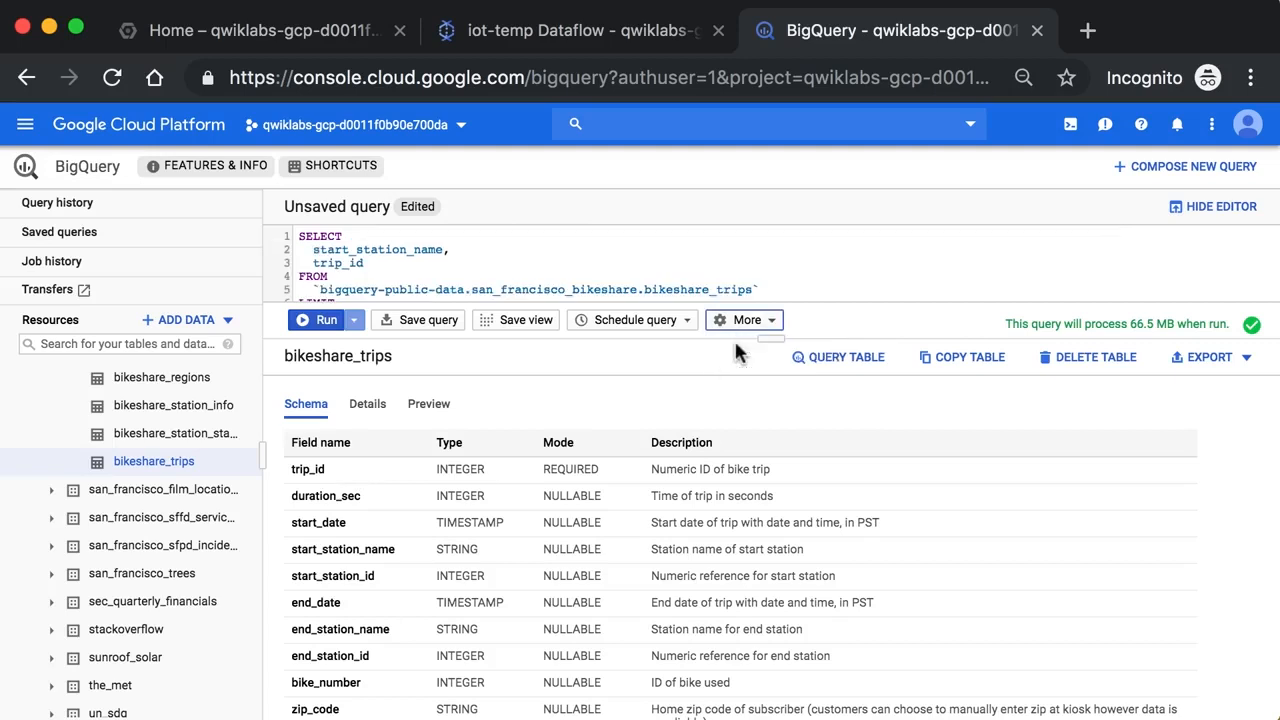
{"action": "left_click_drag", "start_coordinate": [823, 336], "coordinate": [806, 398]}
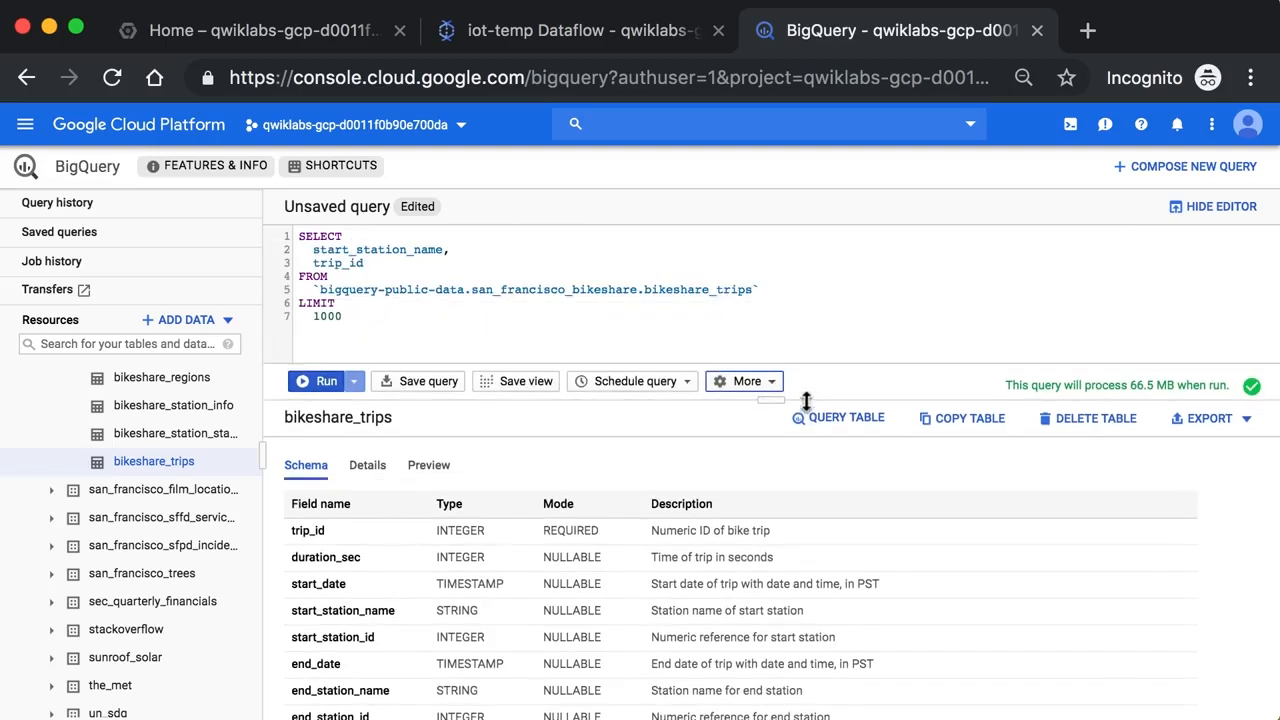
Set the query's LIMIT to 100 and run it
{"action": "left_click", "coordinate": [360, 317]}
{"action": "key", "text": "BackSpace"}
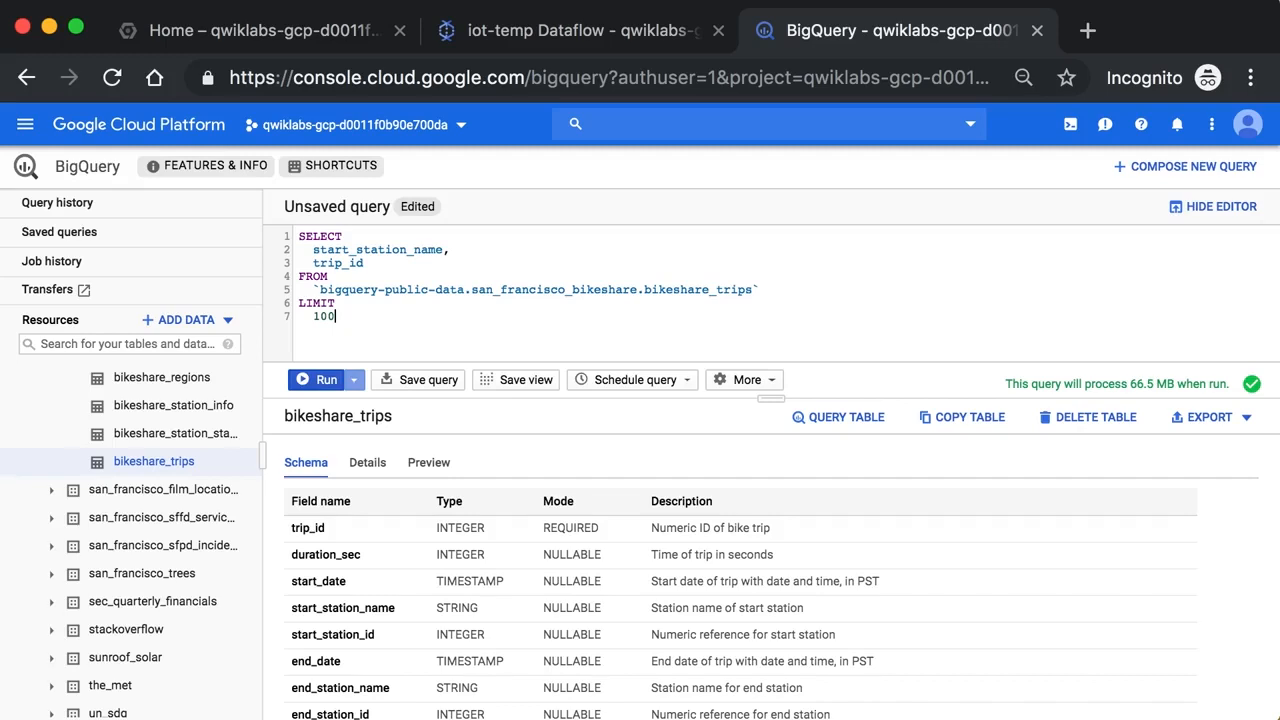
{"action": "left_click", "coordinate": [333, 390]}
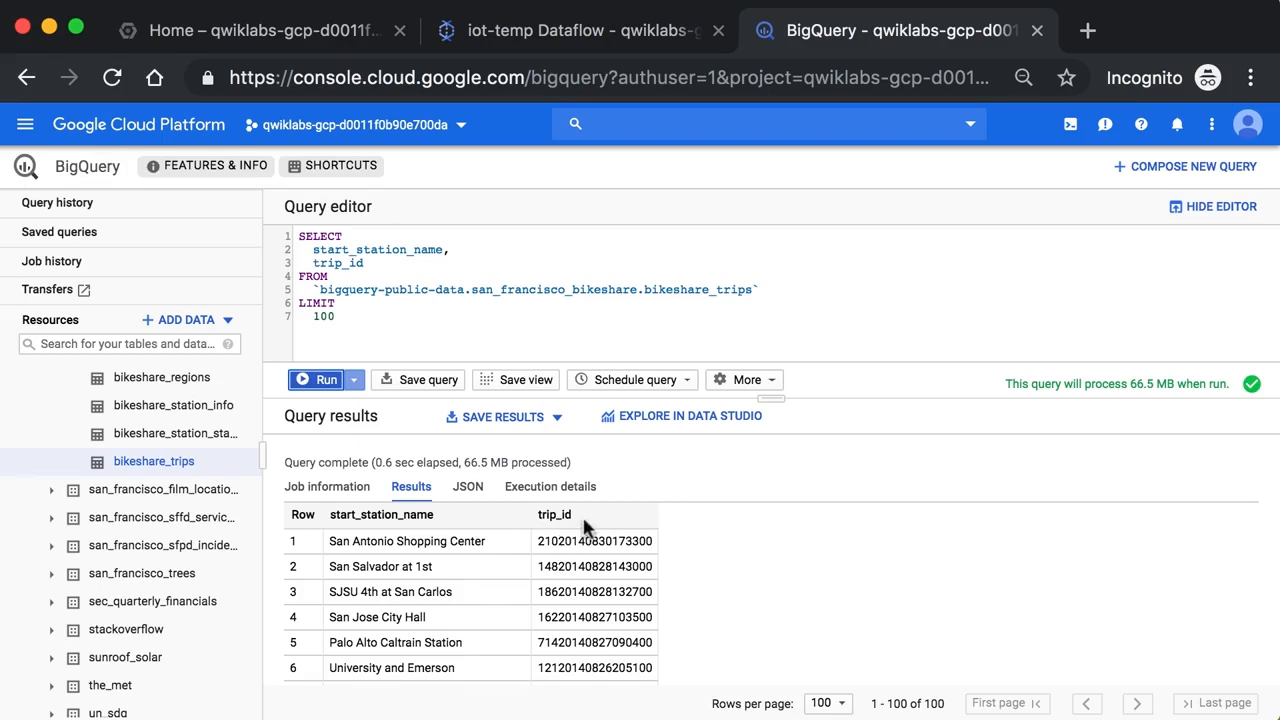
Wrap trip_id in COUNT() and alias the result AS num_trips
{"action": "left_click", "coordinate": [312, 263]}
{"action": "type", "text": "COUNT("}
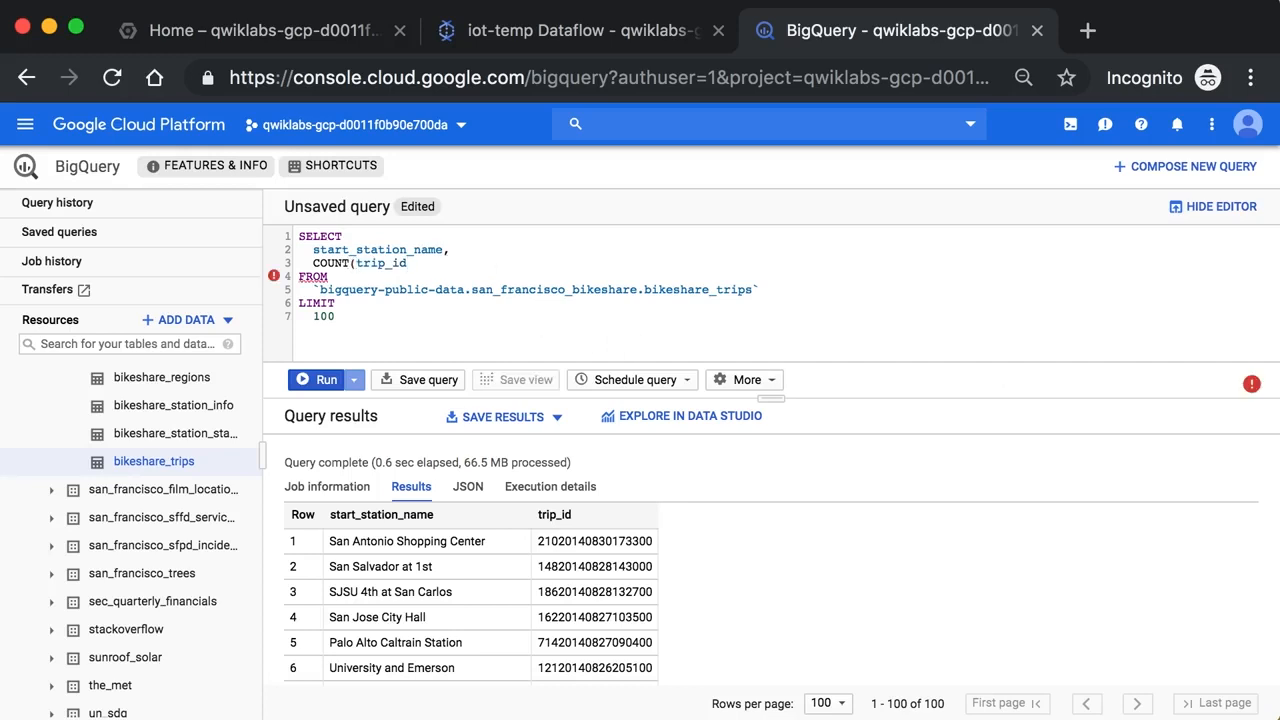
{"action": "double_click", "coordinate": [383, 263]}
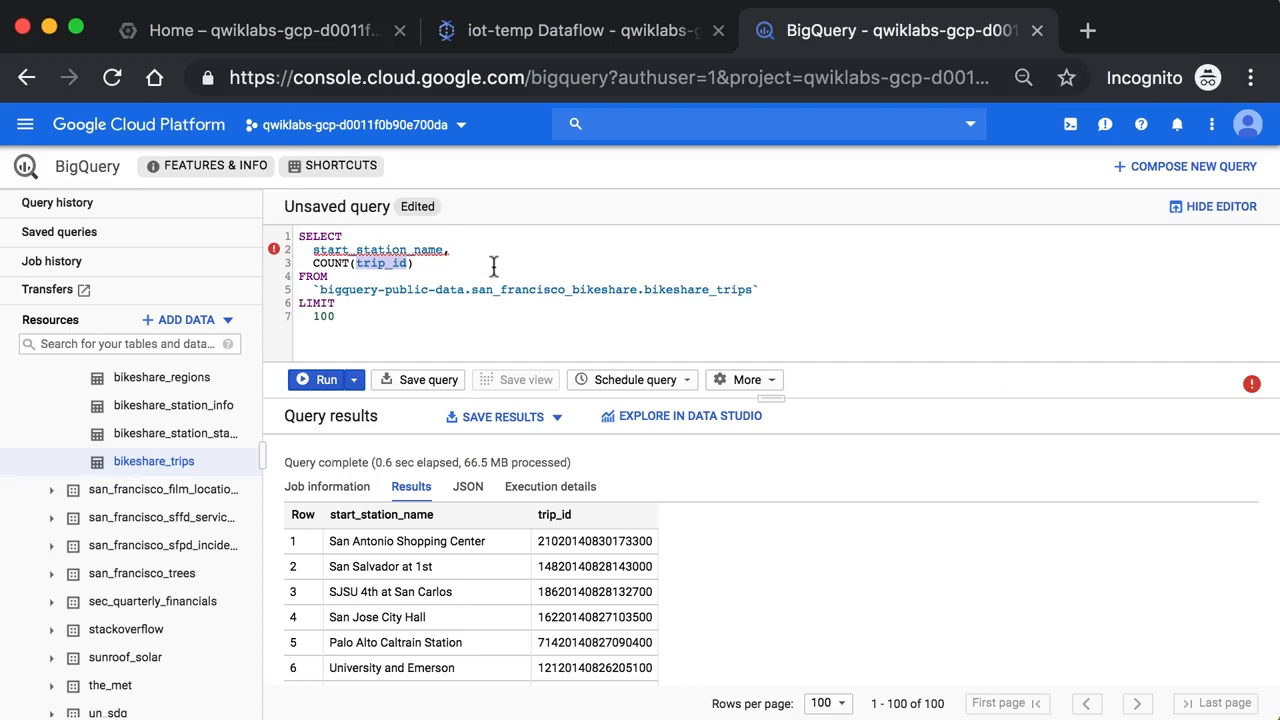
{"action": "left_click", "coordinate": [449, 266]}
{"action": "type", "text": "AS num_t"}
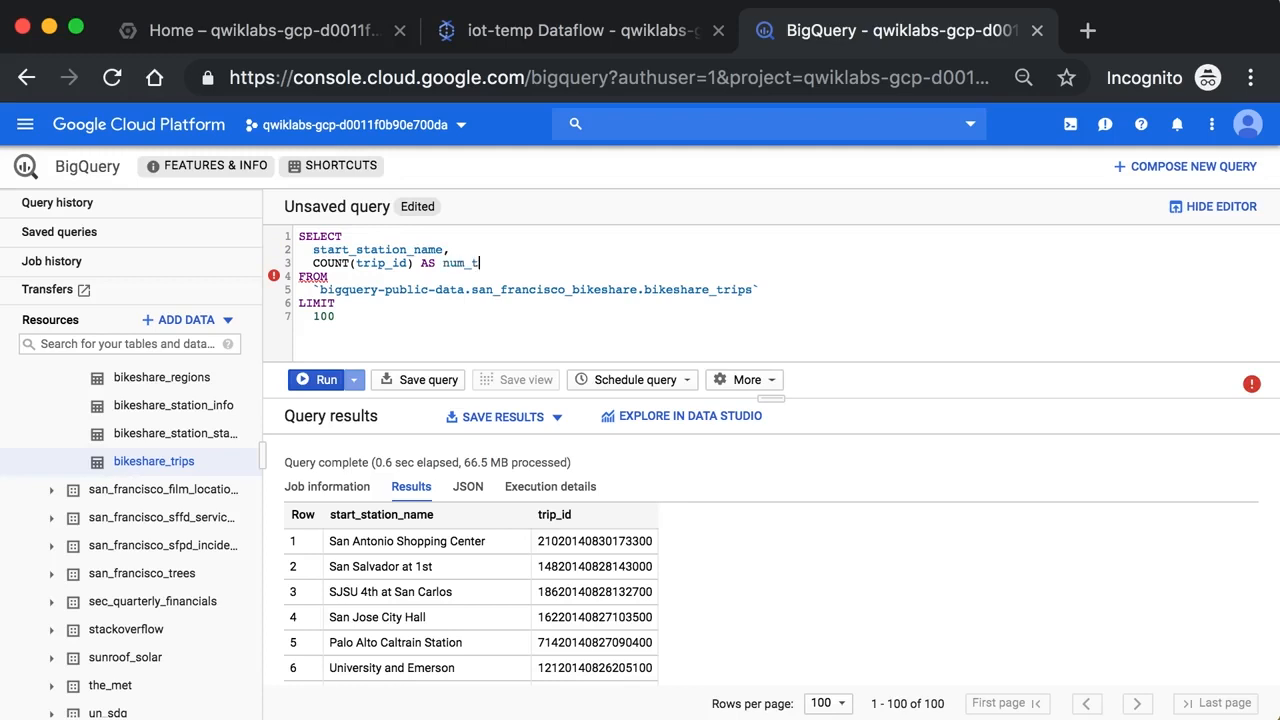
{"action": "type", "text": "rips"}
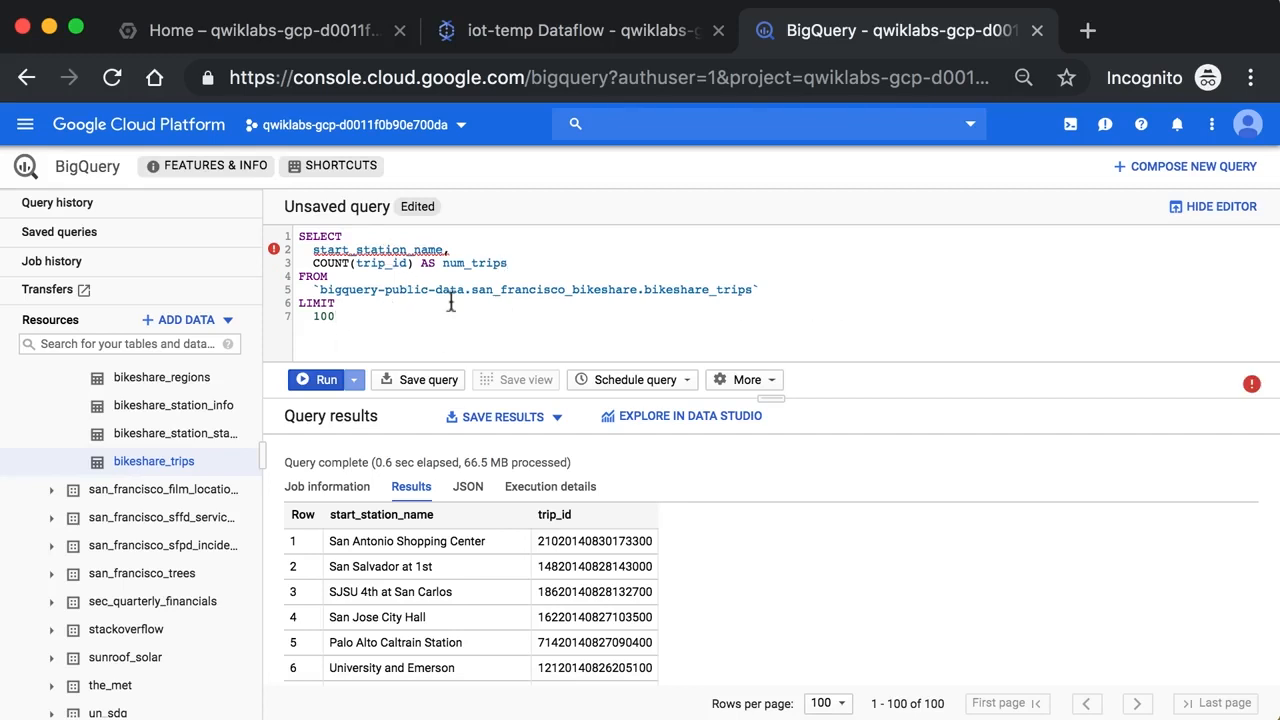
Insert an empty line between the FROM table and LIMIT, and display the query's validation error
{"action": "left_click", "coordinate": [807, 282]}
{"action": "key", "text": "Return"}
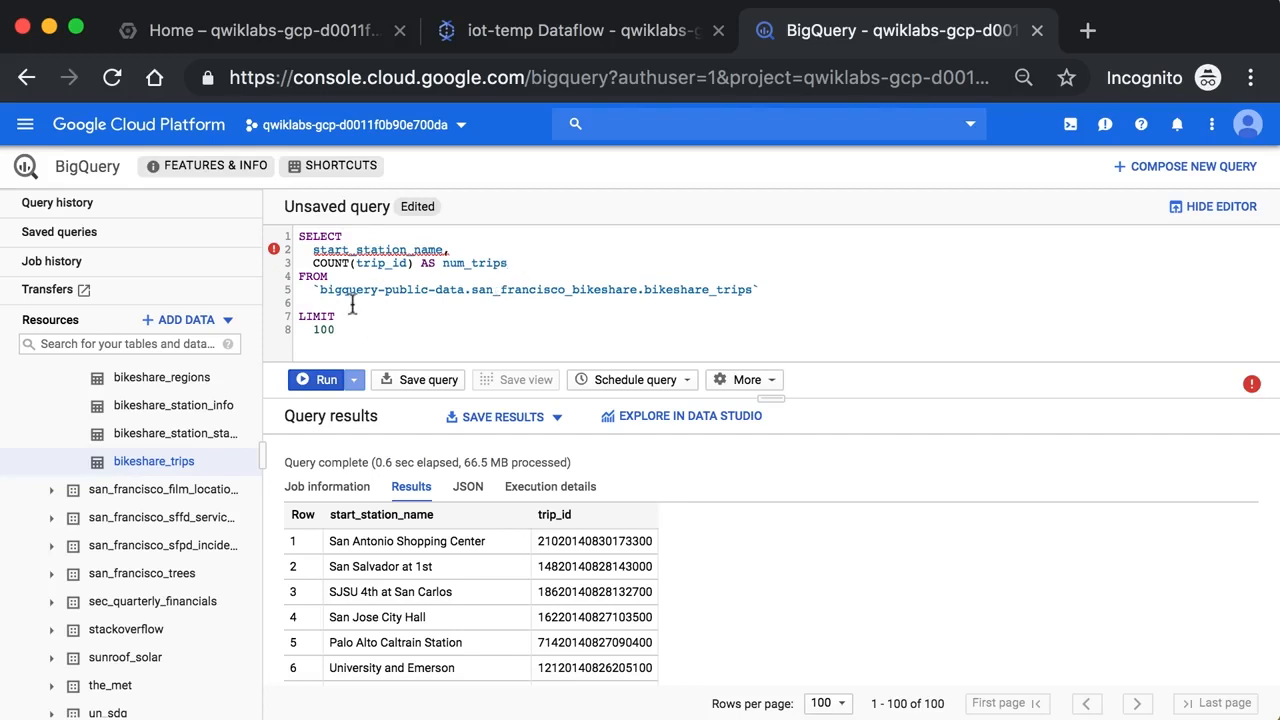
{"action": "left_click_drag", "start_coordinate": [297, 304], "coordinate": [314, 303]}
{"action": "key", "text": "BackSpace"}
{"action": "left_click", "coordinate": [1251, 390]}
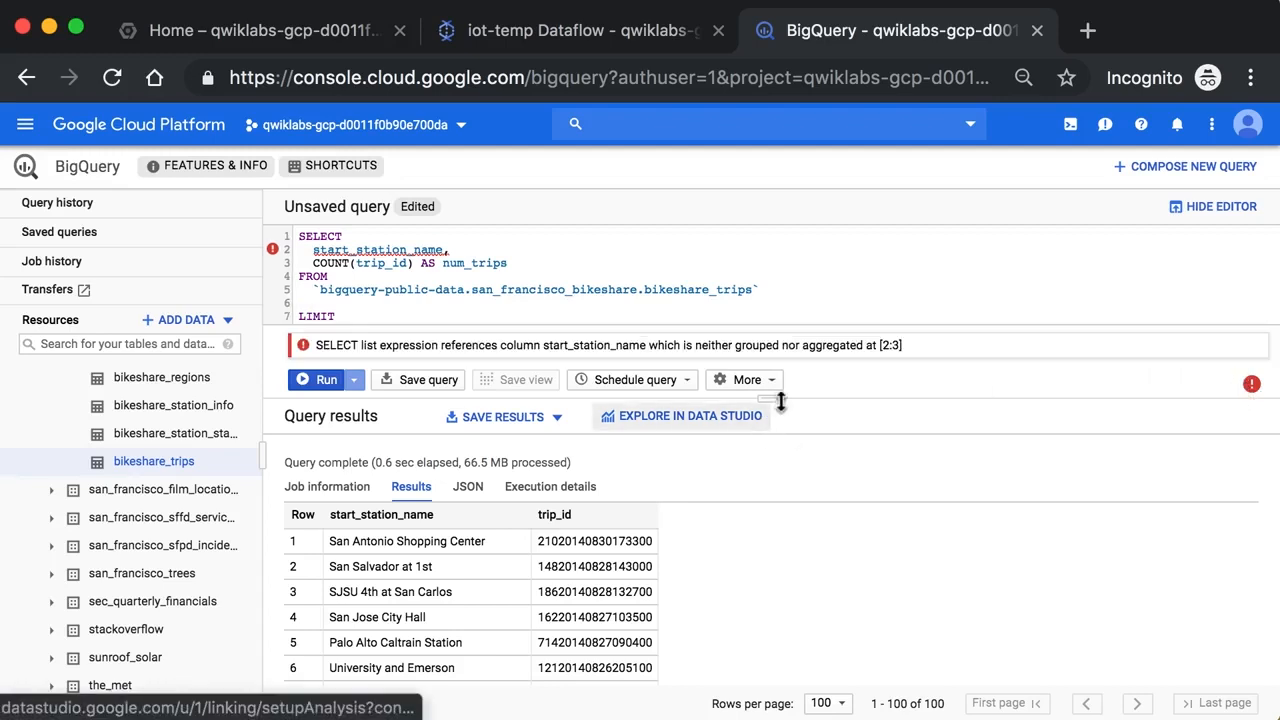
Add a GROUP BY start_station_name clause on the empty line between the FROM table and LIMIT
{"action": "left_click_drag", "start_coordinate": [781, 401], "coordinate": [783, 461]}
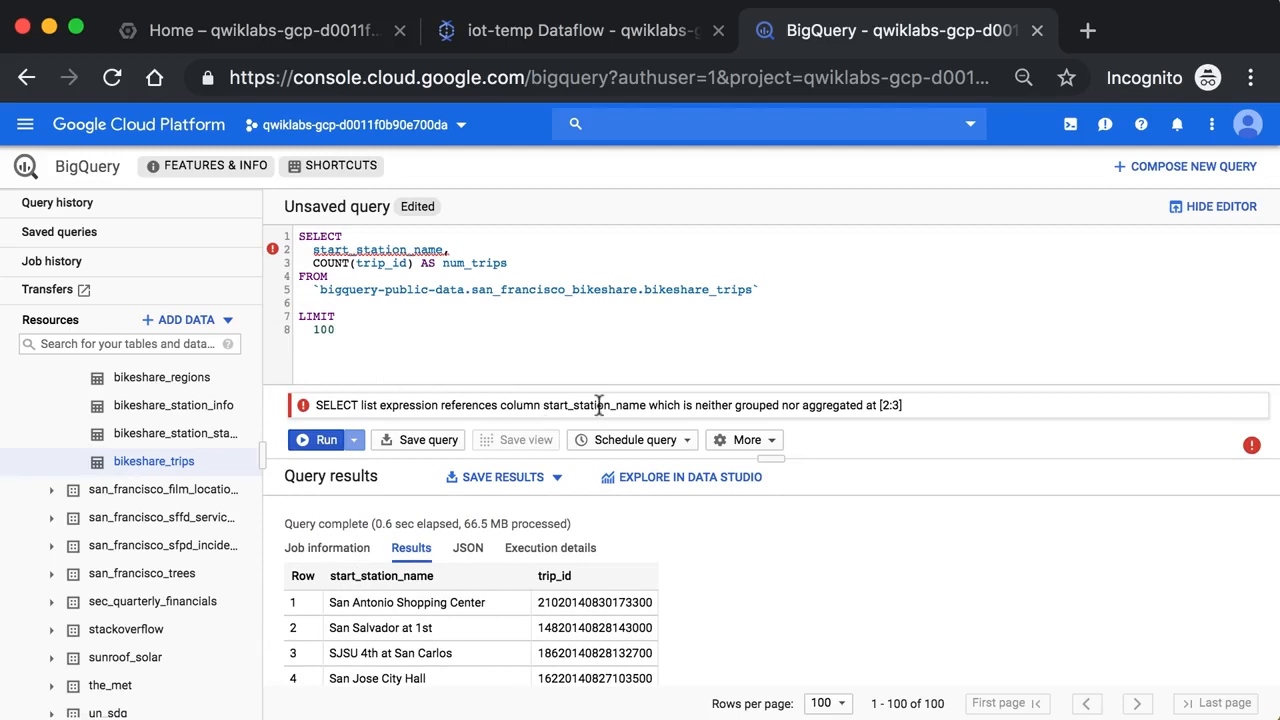
{"action": "double_click", "coordinate": [341, 251]}
{"action": "left_click", "coordinate": [331, 262]}
{"action": "left_click", "coordinate": [334, 303]}
{"action": "key", "text": "BackSpace"}
{"action": "key", "text": "BackSpace"}
{"action": "type", "text": "GRR"}
{"action": "type", "text": "OUP B"}
{"action": "double_click", "coordinate": [383, 250]}
{"action": "key", "text": "super+c"}
{"action": "left_click", "coordinate": [372, 313]}
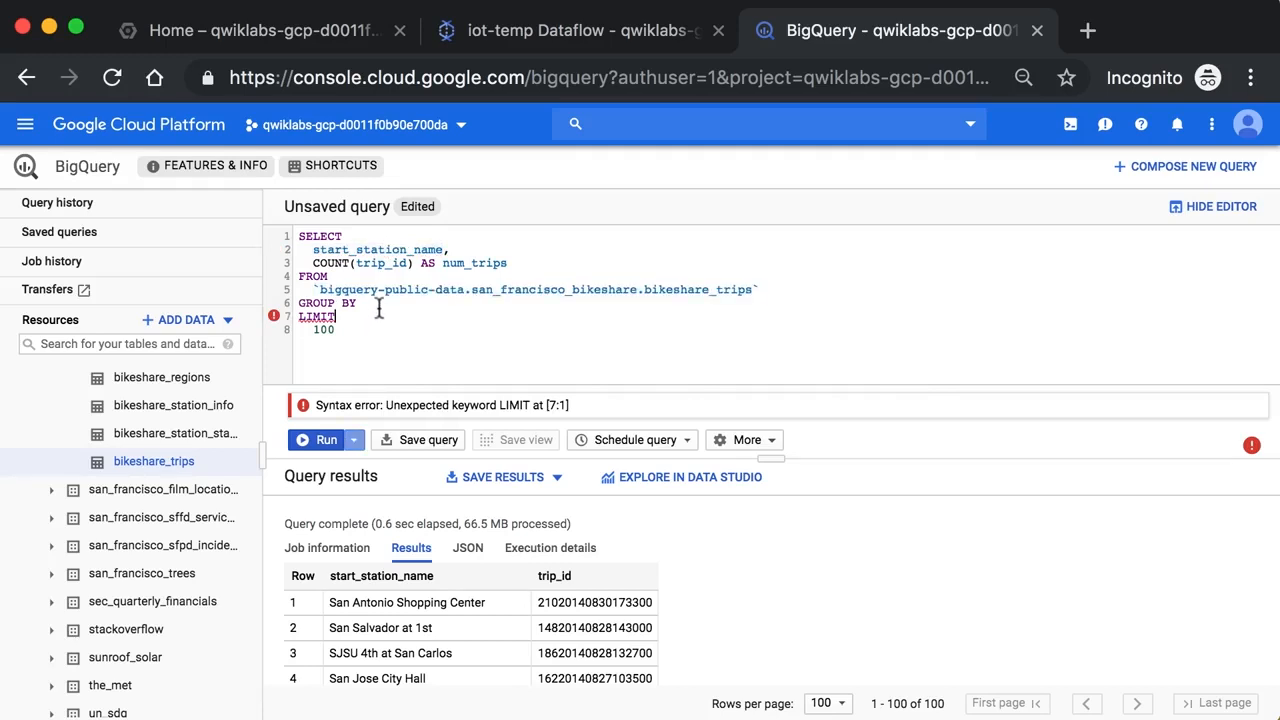
{"action": "left_click", "coordinate": [372, 302]}
{"action": "key", "text": "super+v"}
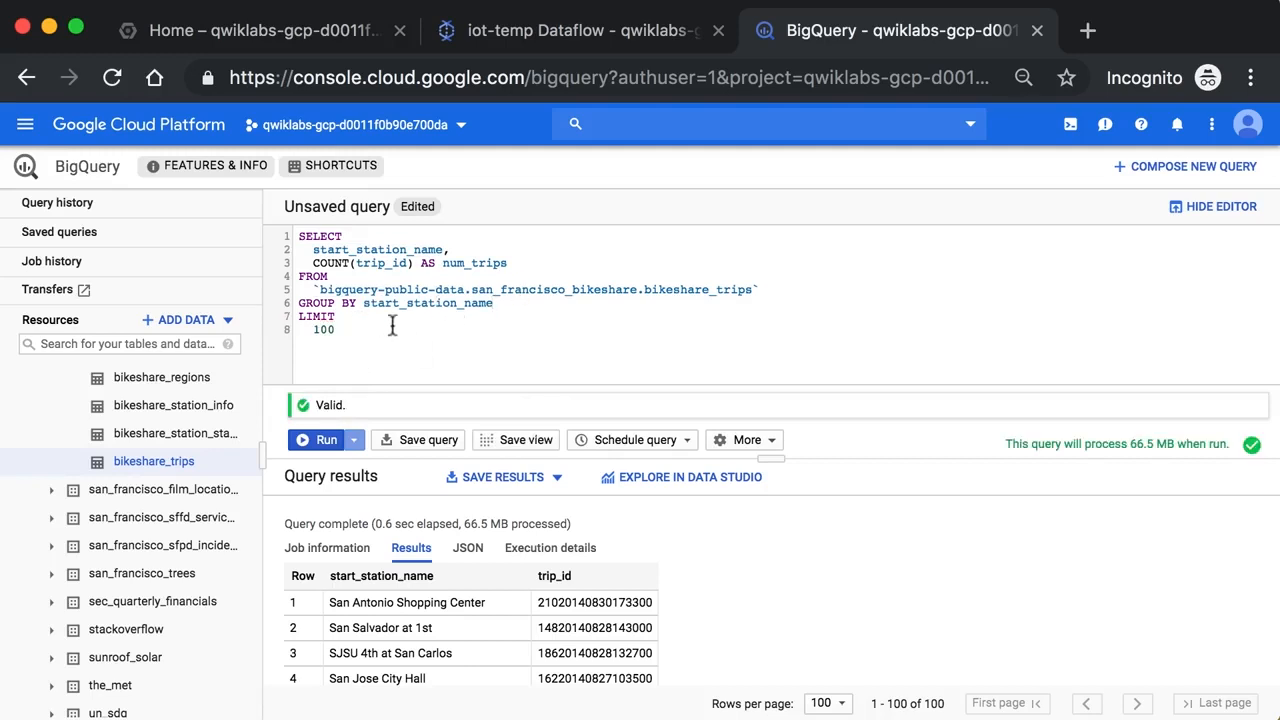
Add an ORDER BY num_trips DESC clause below the GROUP BY line
{"action": "key", "text": "Return"}
{"action": "type", "text": "ORDER BY"}
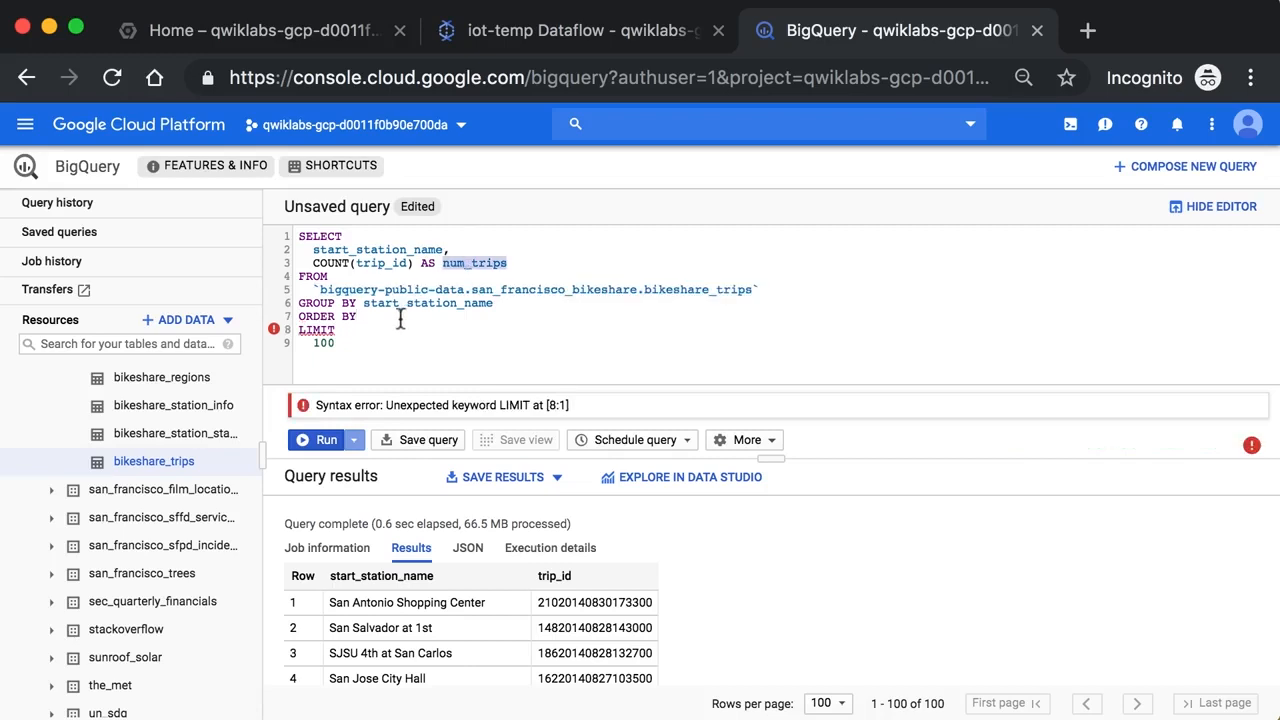
{"action": "left_click", "coordinate": [359, 317]}
{"action": "type", "text": "num_trips"}
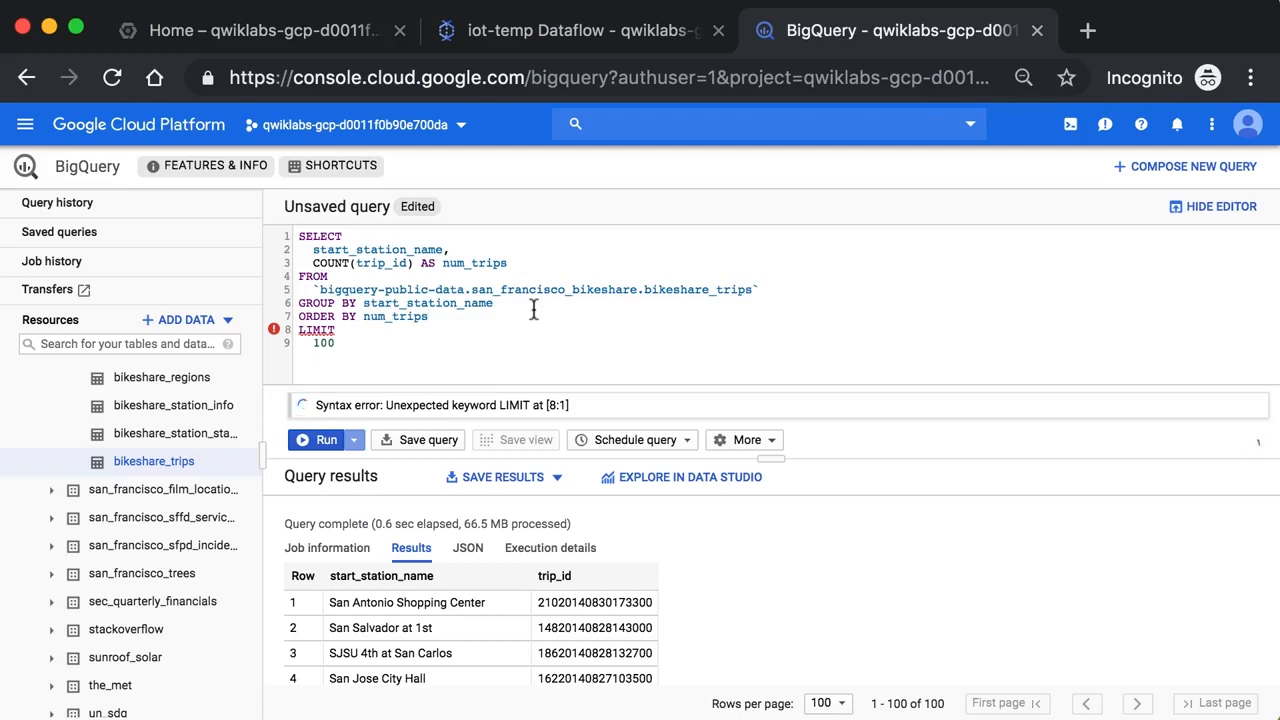
{"action": "left_click_drag", "start_coordinate": [512, 263], "coordinate": [413, 268]}
{"action": "left_click", "coordinate": [413, 266]}
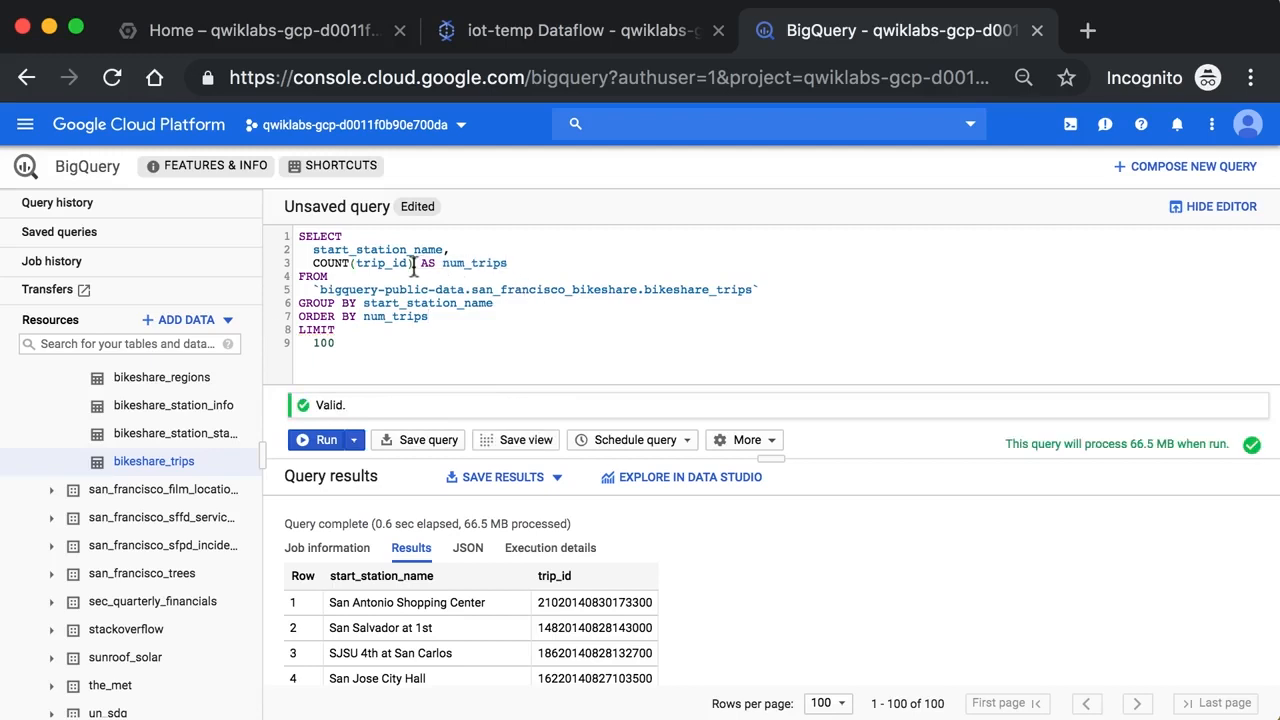
{"action": "left_click", "coordinate": [452, 319]}
{"action": "type", "text": "DESC"}
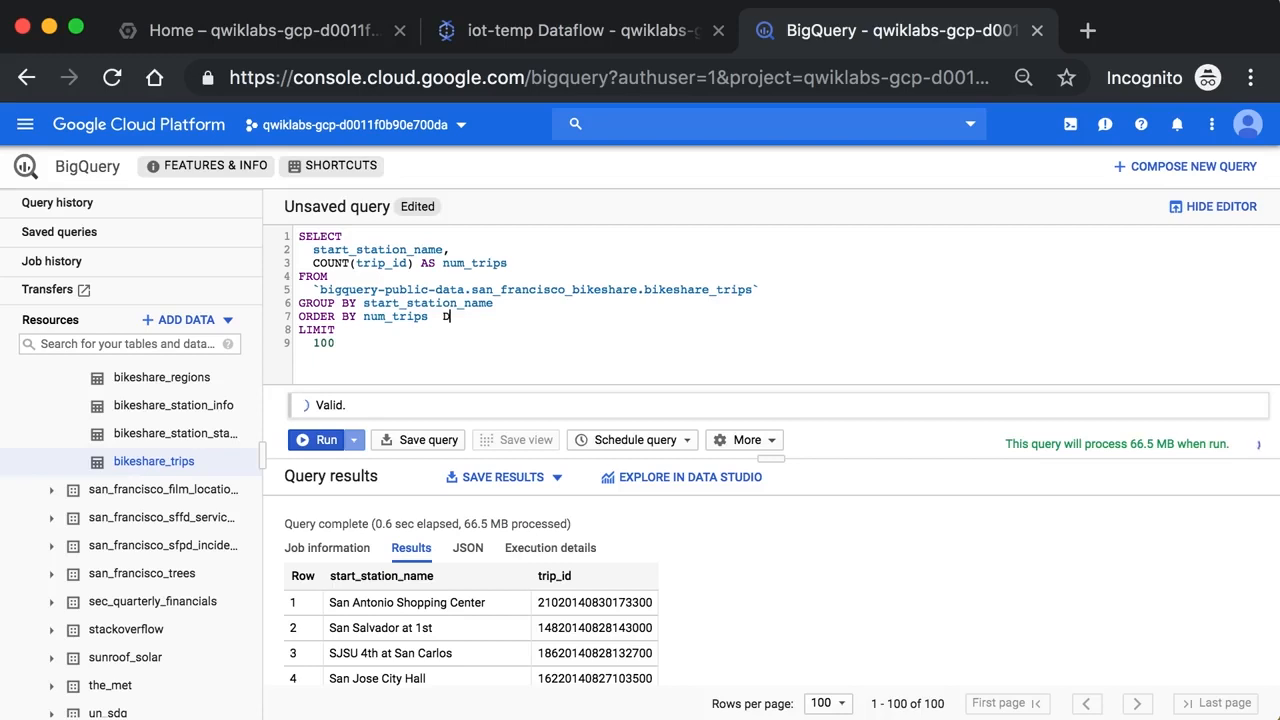
Set the query's LIMIT to 10 and auto-format the query
{"action": "left_click", "coordinate": [352, 342]}
{"action": "key", "text": "BackSpace"}
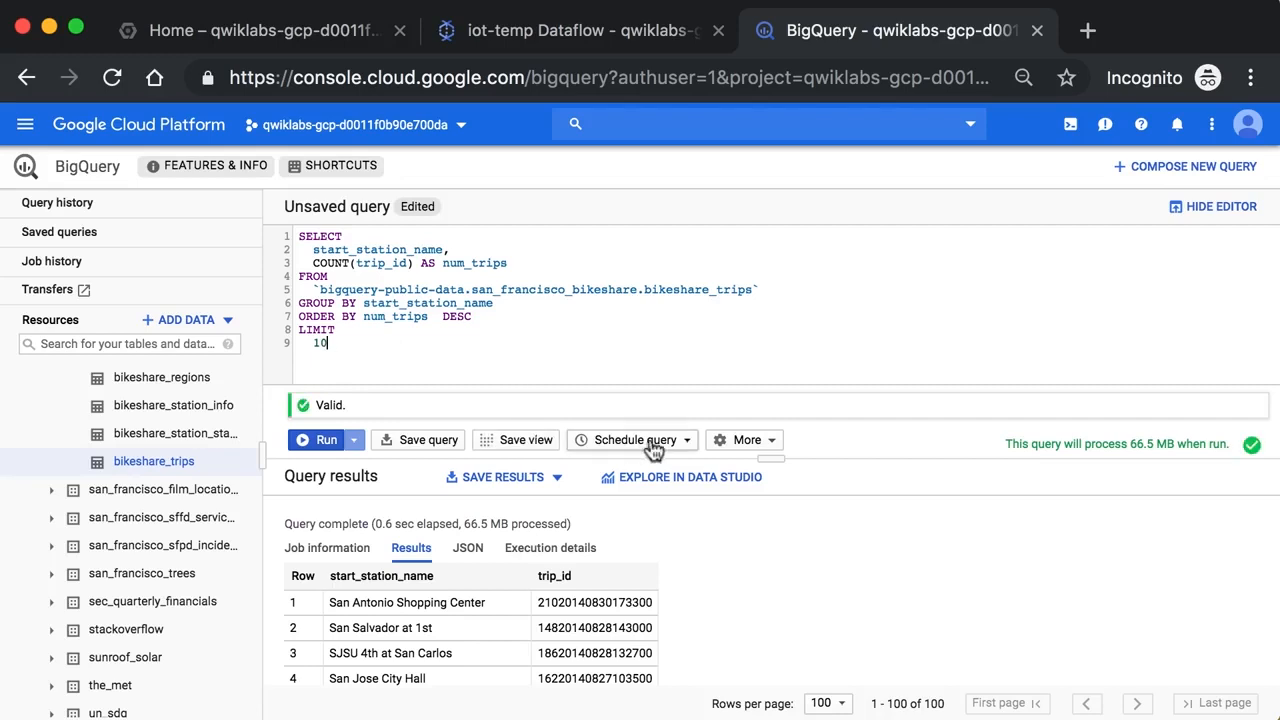
{"action": "left_click", "coordinate": [737, 440]}
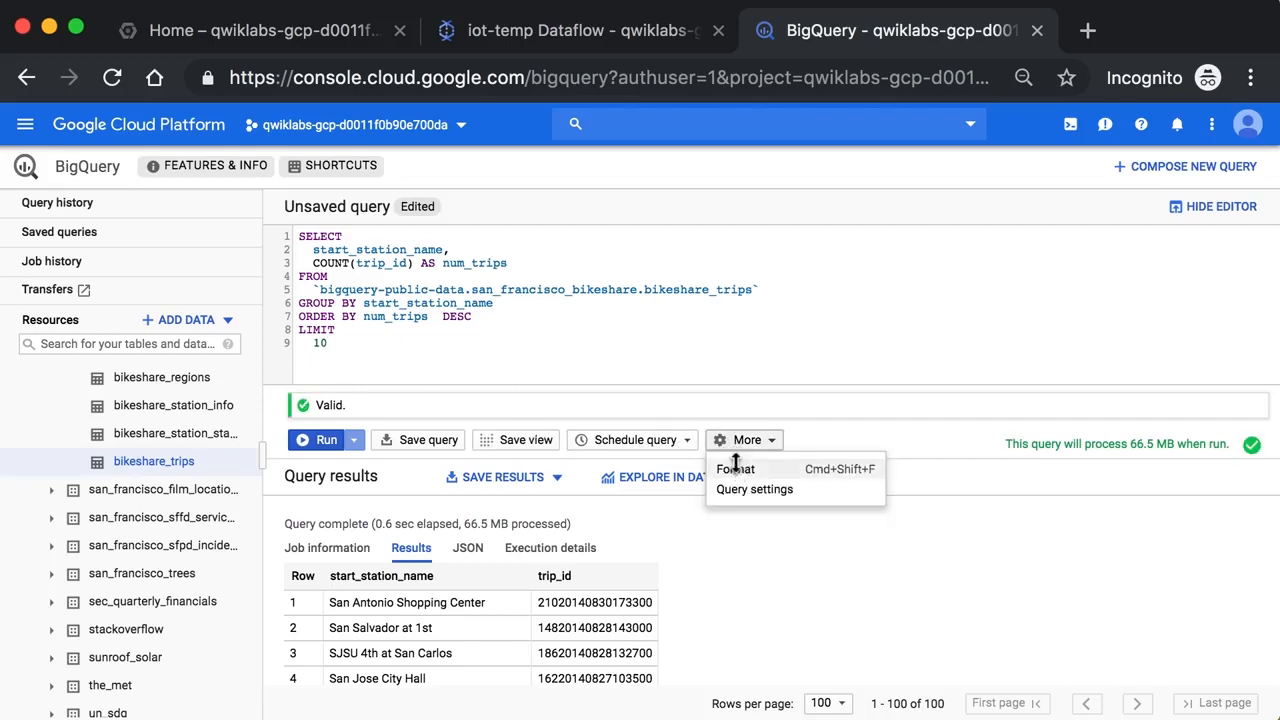
{"action": "left_click", "coordinate": [736, 468]}
Insert the comment "# top 10 stations by trip volume" on a new line above SELECT
{"action": "left_click", "coordinate": [297, 237]}
{"action": "key", "text": "Return"}
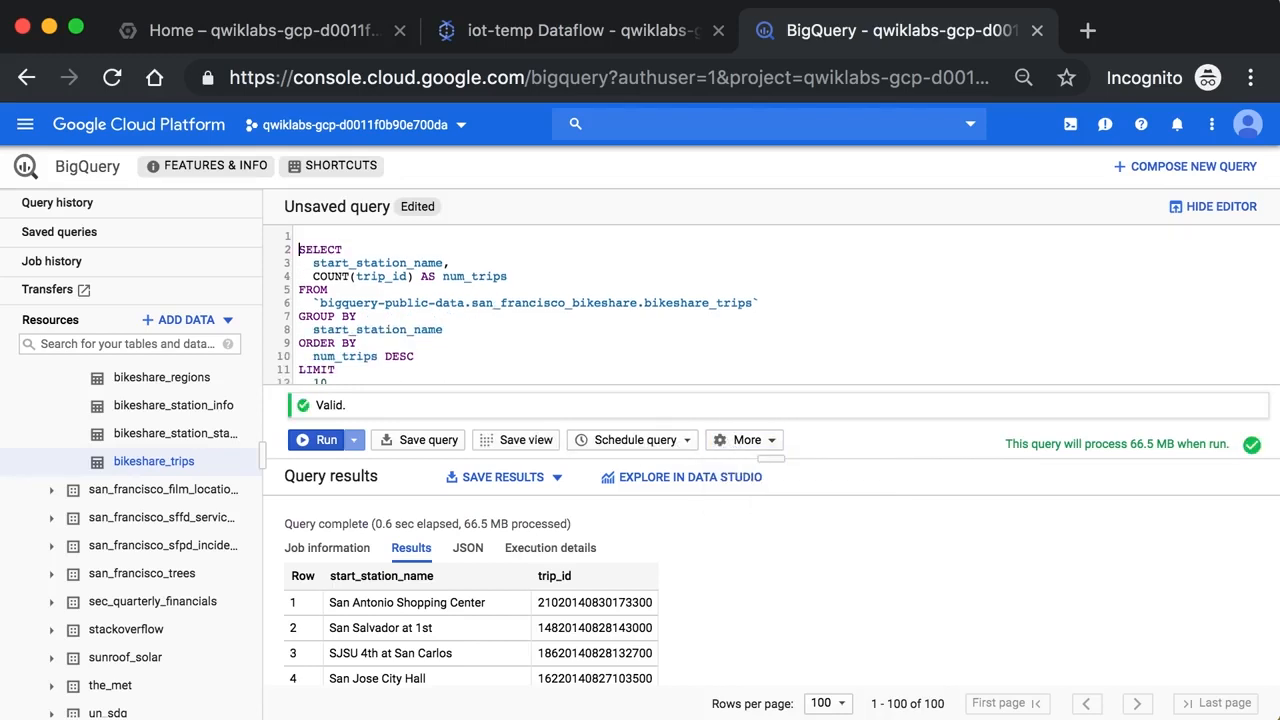
{"action": "type", "text": "# top 10 stations by trip vo"}
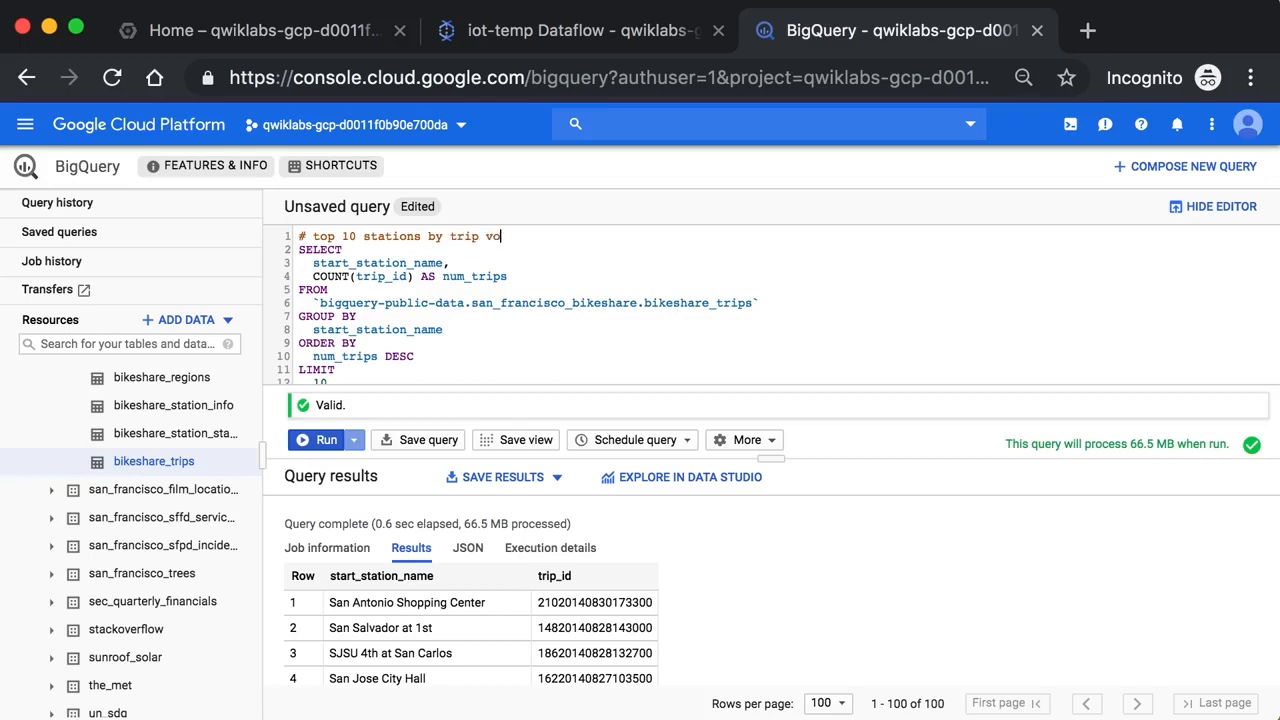
{"action": "type", "text": "lume"}
Run the top 10 stations query and check the highest-ranked station in its results
{"action": "left_click", "coordinate": [312, 438]}
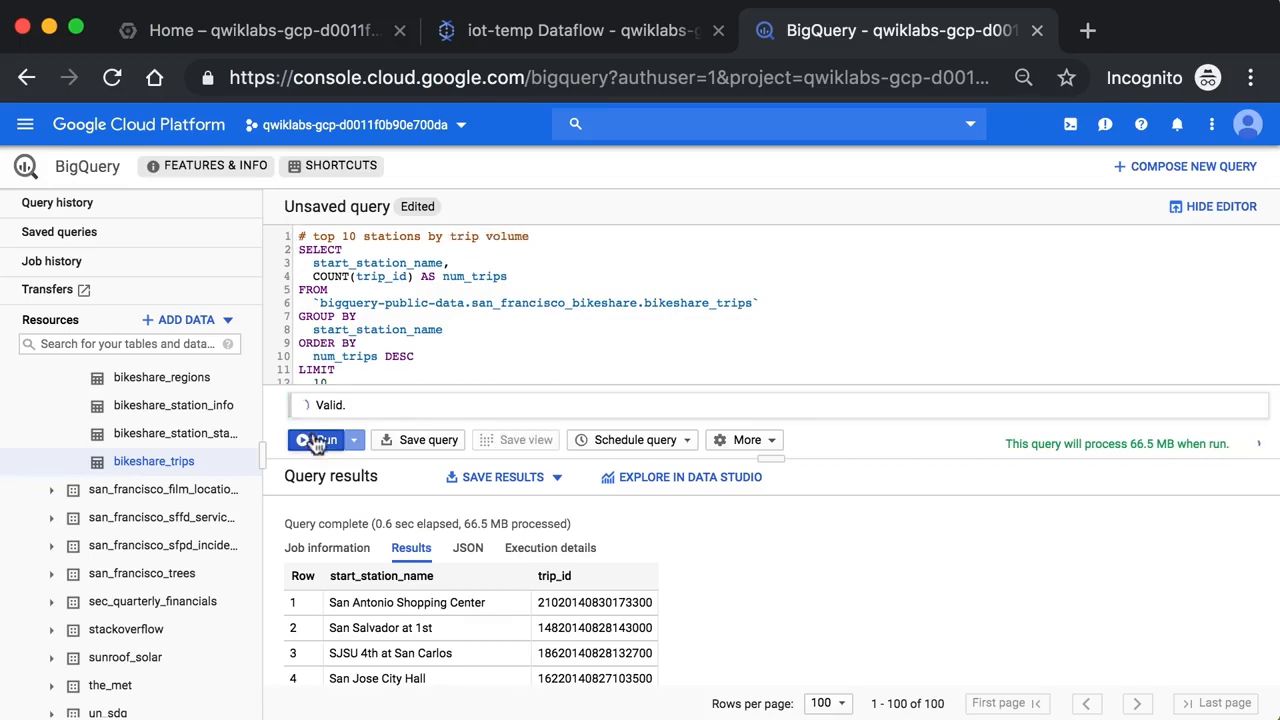
{"action": "left_click_drag", "start_coordinate": [780, 460], "coordinate": [780, 465]}
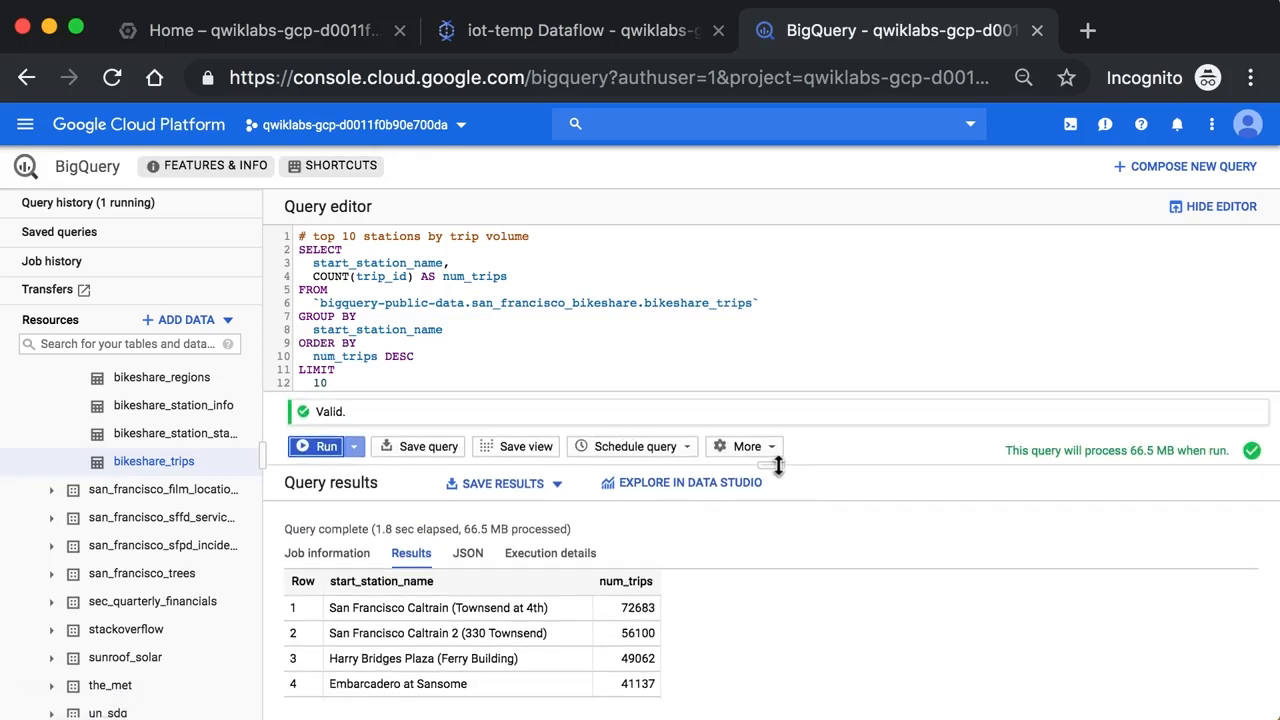
{"action": "double_click", "coordinate": [422, 608]}
{"action": "left_click", "coordinate": [422, 612]}
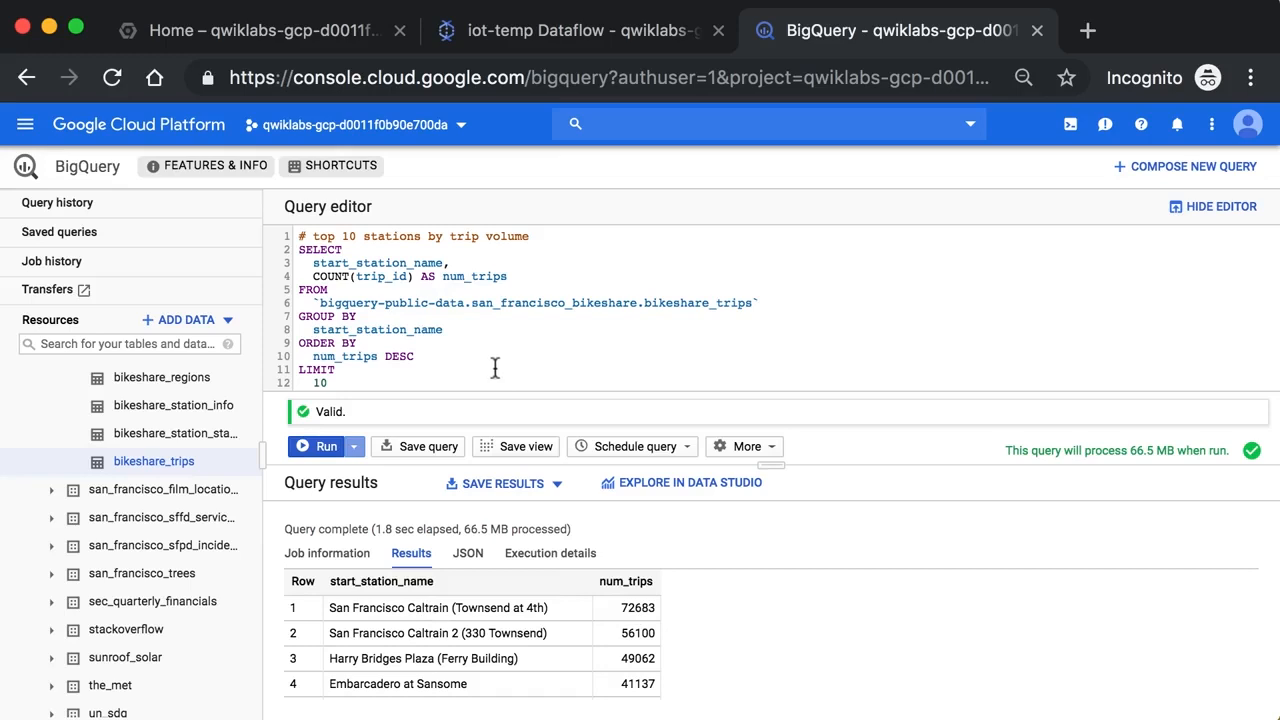
Insert a WHERE clause above GROUP BY and add the start_date field to it from the bikeshare_trips schema
{"action": "left_click", "coordinate": [421, 340]}
{"action": "key", "text": "Return"}
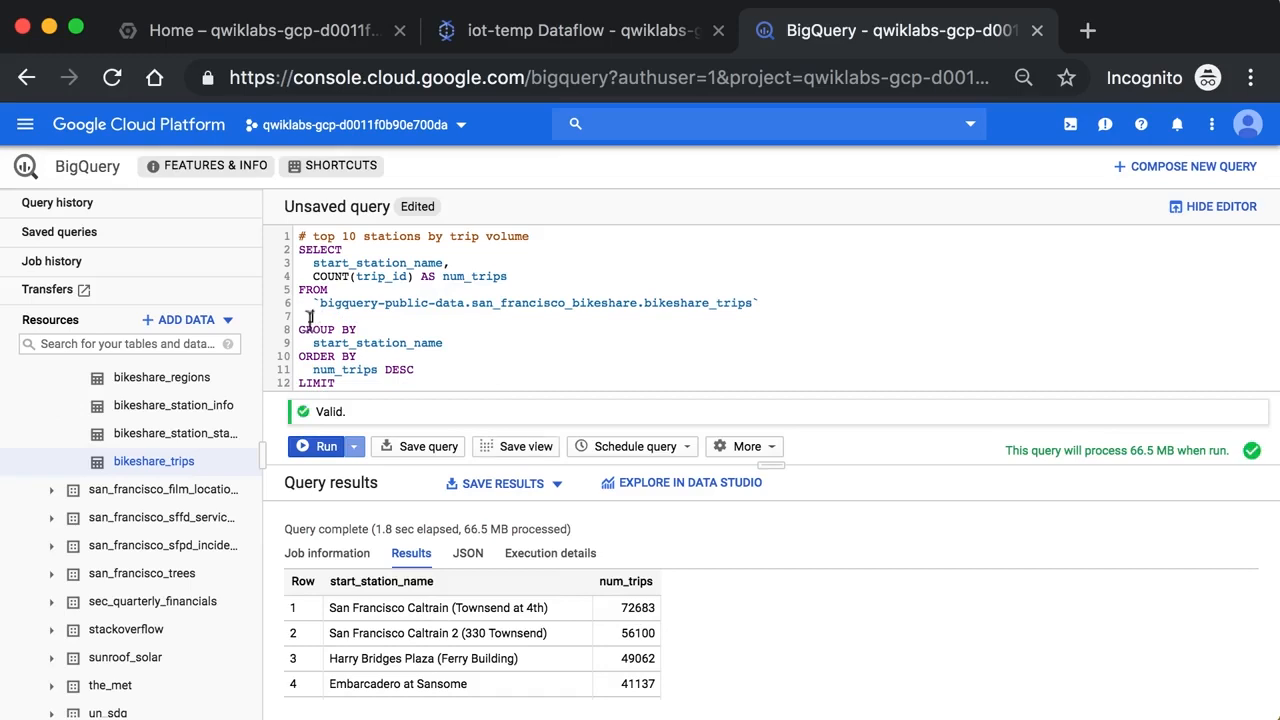
{"action": "type", "text": "WHERE"}
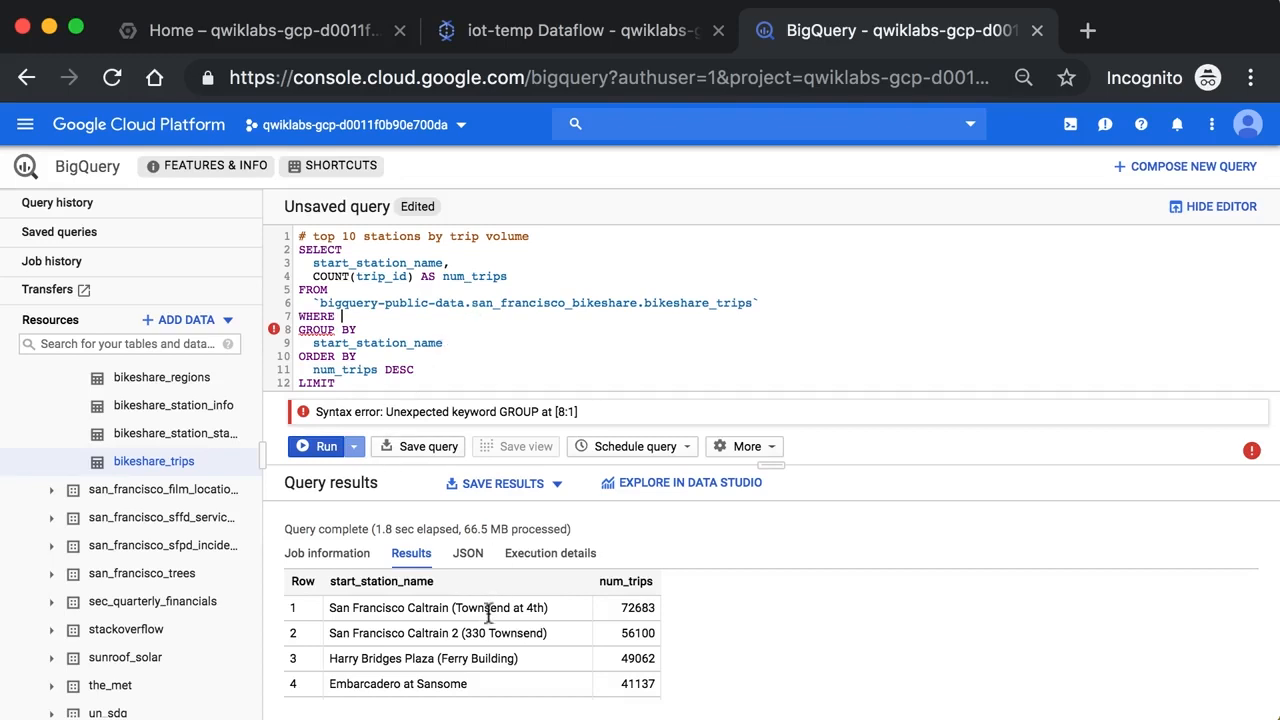
{"action": "left_click", "coordinate": [560, 309], "text": "super"}
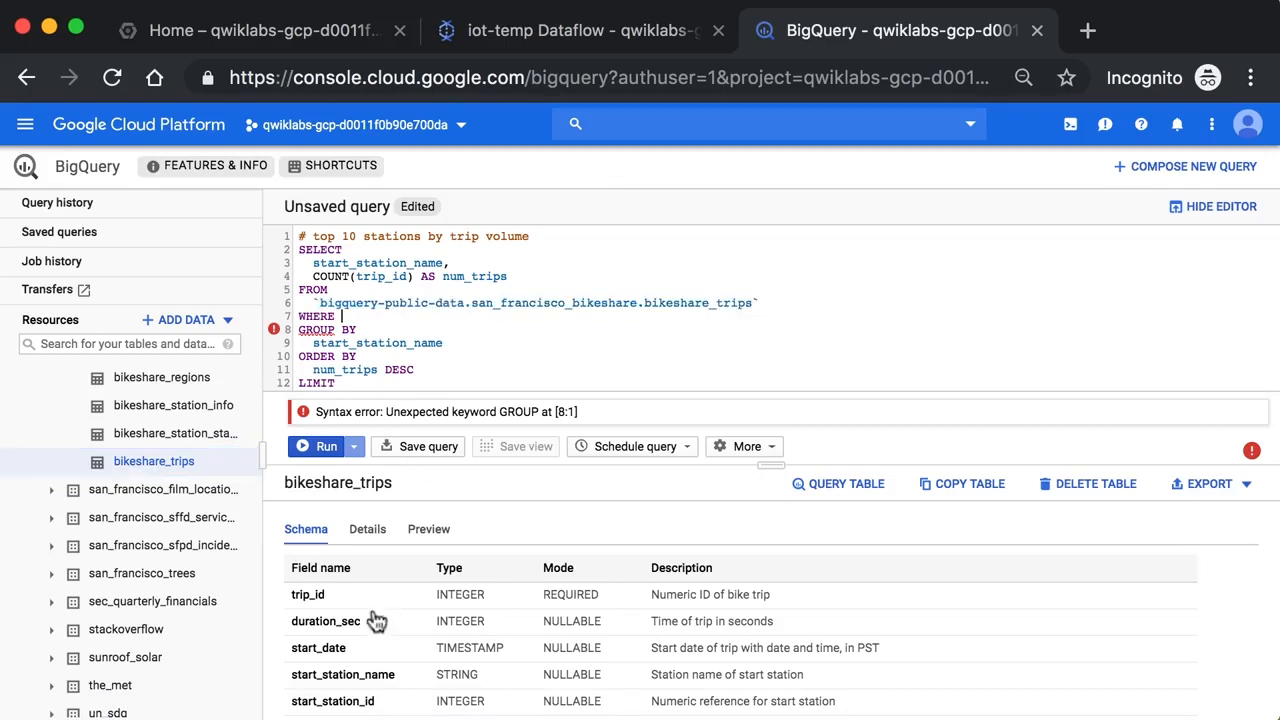
{"action": "left_click", "coordinate": [362, 662]}
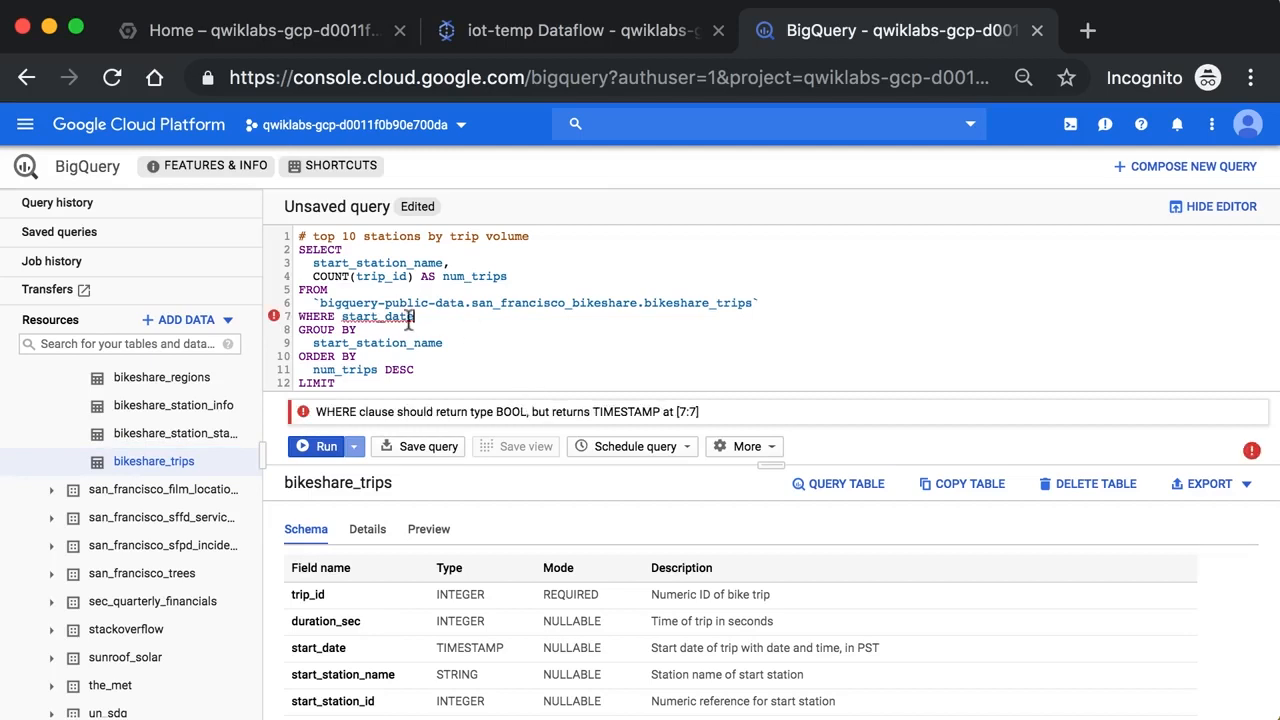
{"action": "left_click", "coordinate": [449, 539]}
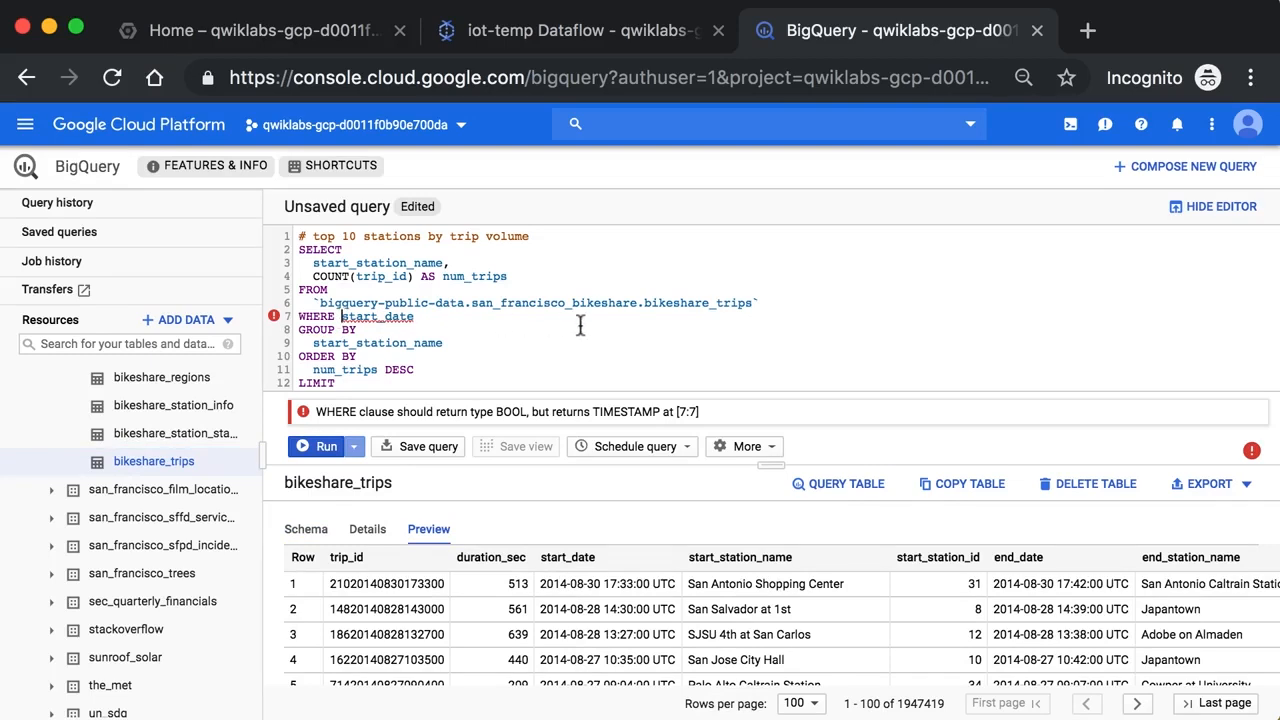
{"action": "scroll", "coordinate": [580, 326], "scroll_direction": "down", "scroll_amount": 1}
{"action": "type", "text": "D"}
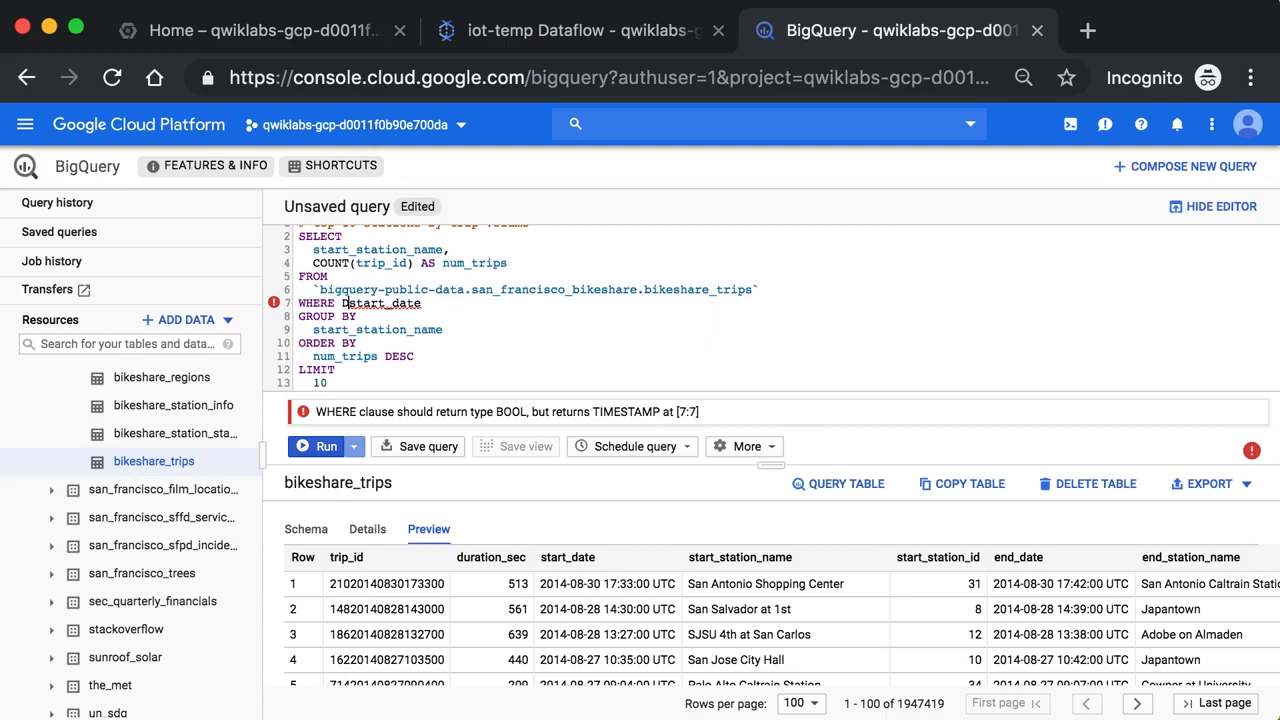
{"action": "key", "text": "BackSpace"}
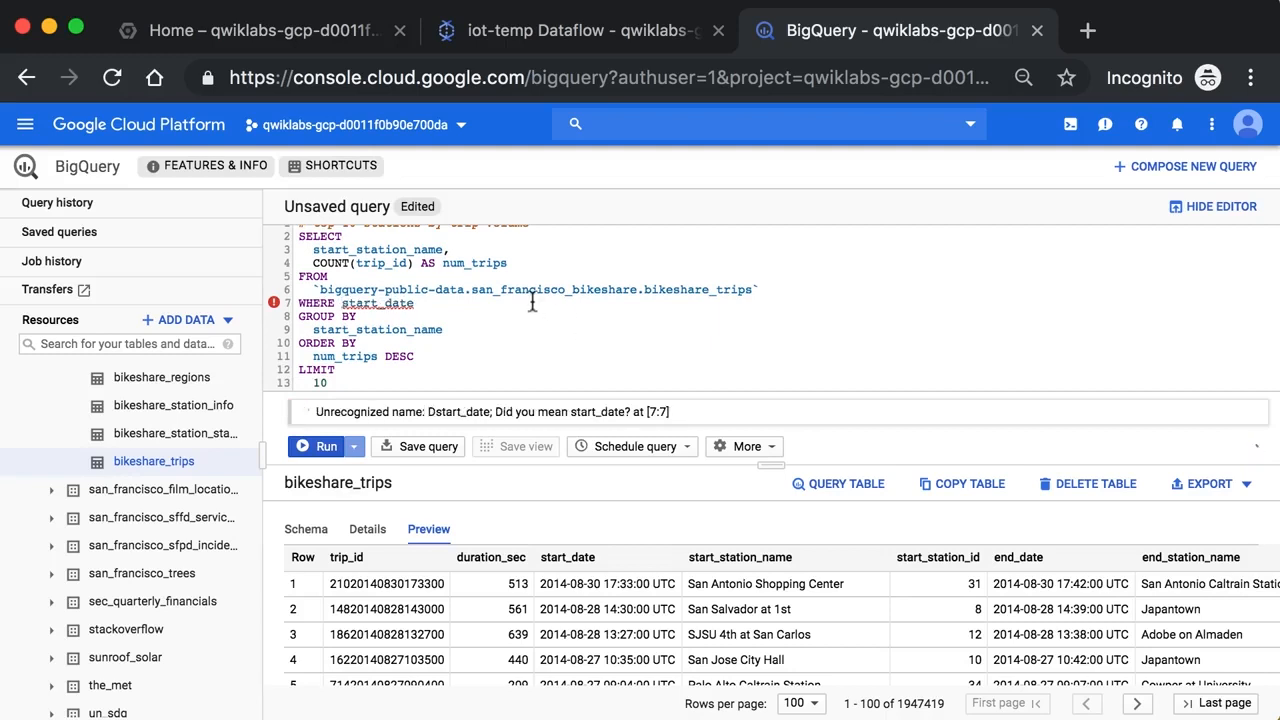
{"action": "left_click", "coordinate": [475, 304]}
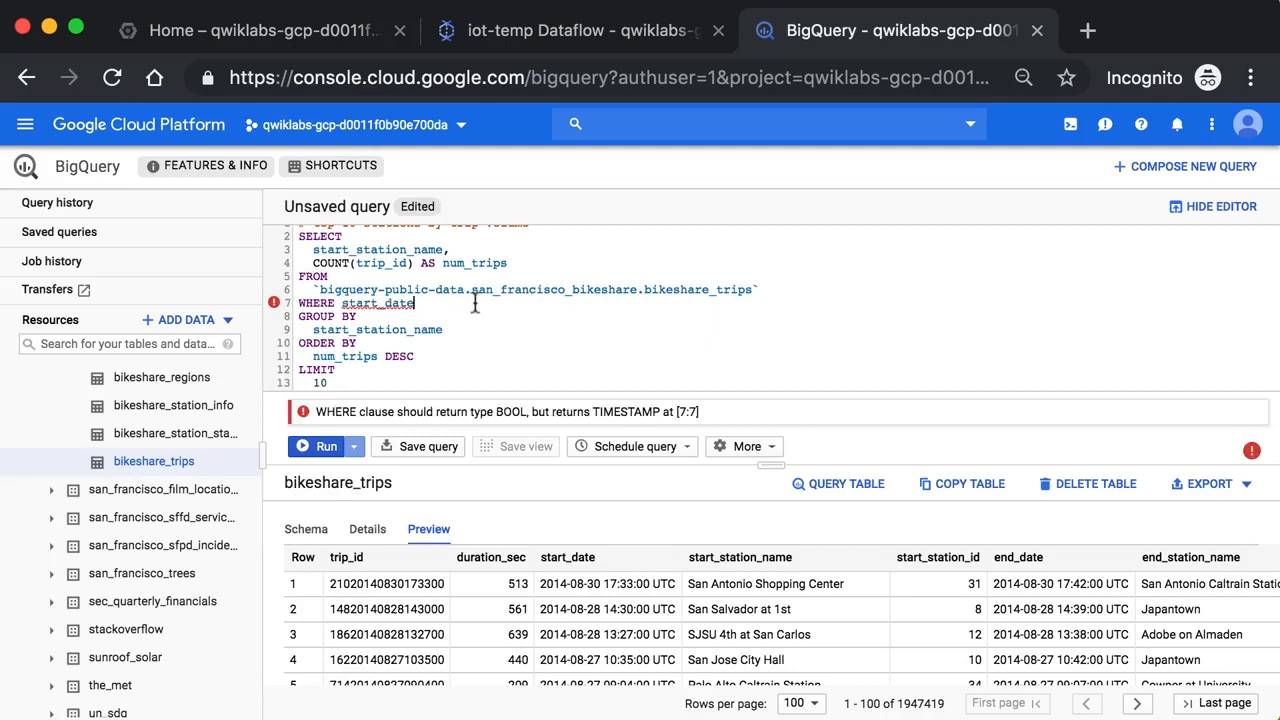
{"action": "type", "text": "> '2017-"}
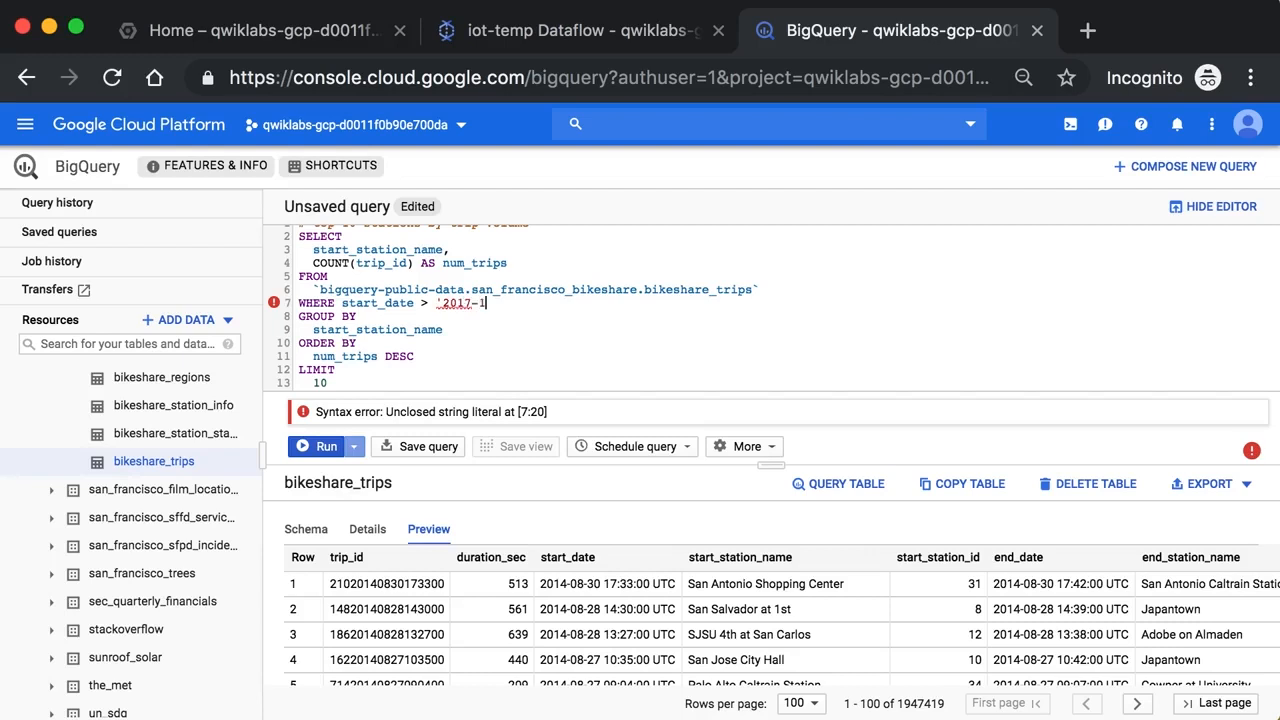
{"action": "type", "text": "12-31 00:00:00 UTC'"}
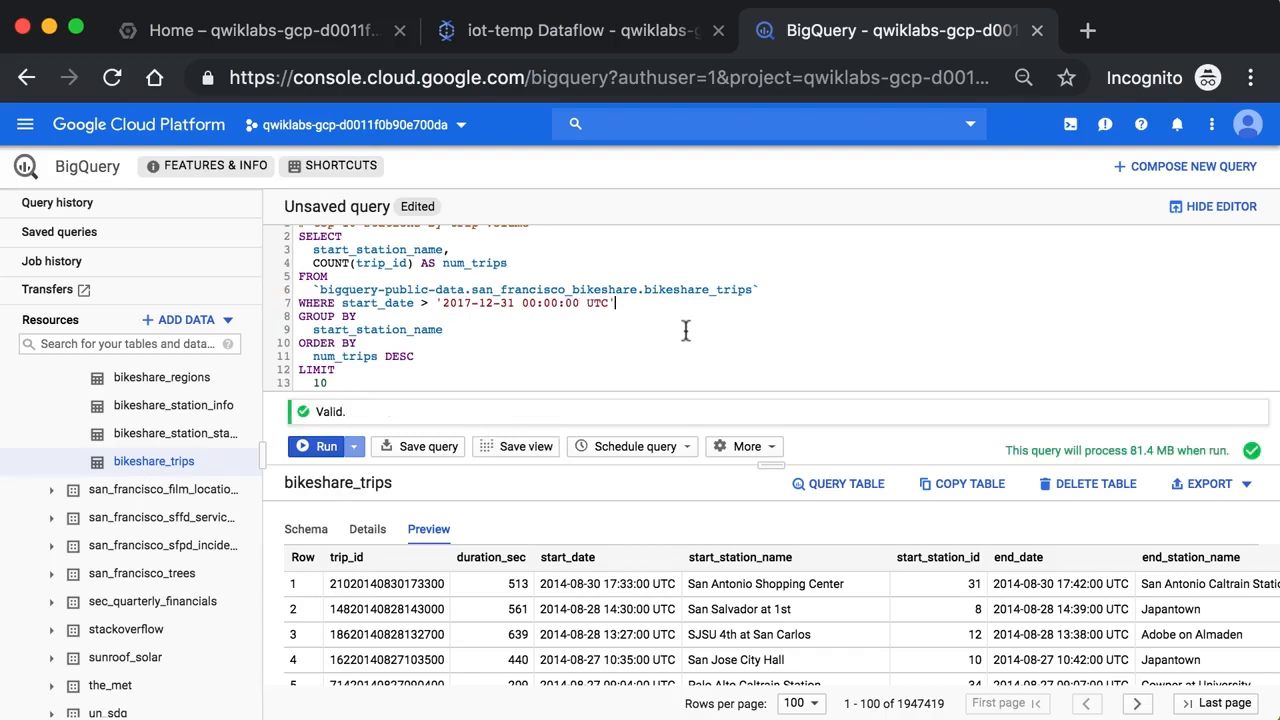
Enlarge the editor to review the whole query, run it with the date filter, and look through the results
{"action": "left_click_drag", "start_coordinate": [768, 469], "coordinate": [767, 527]}
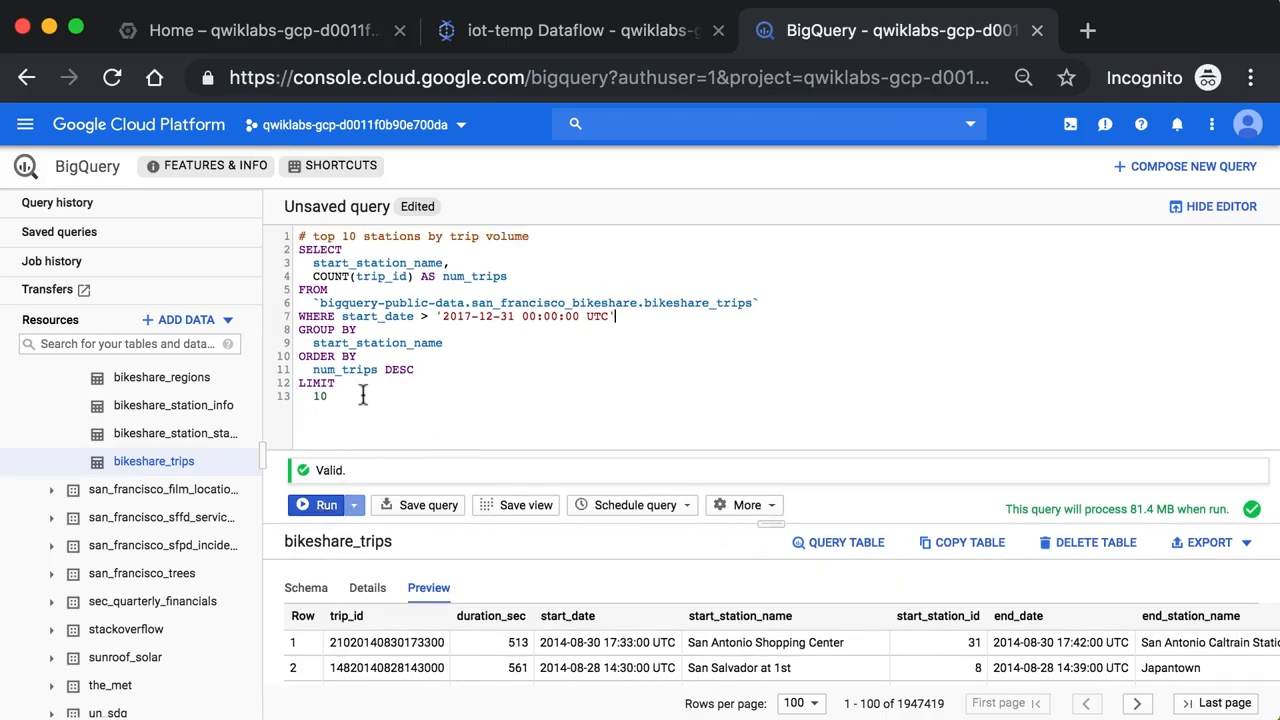
{"action": "left_click_drag", "start_coordinate": [363, 400], "coordinate": [274, 203]}
{"action": "left_click", "coordinate": [376, 444]}
{"action": "left_click", "coordinate": [318, 504]}
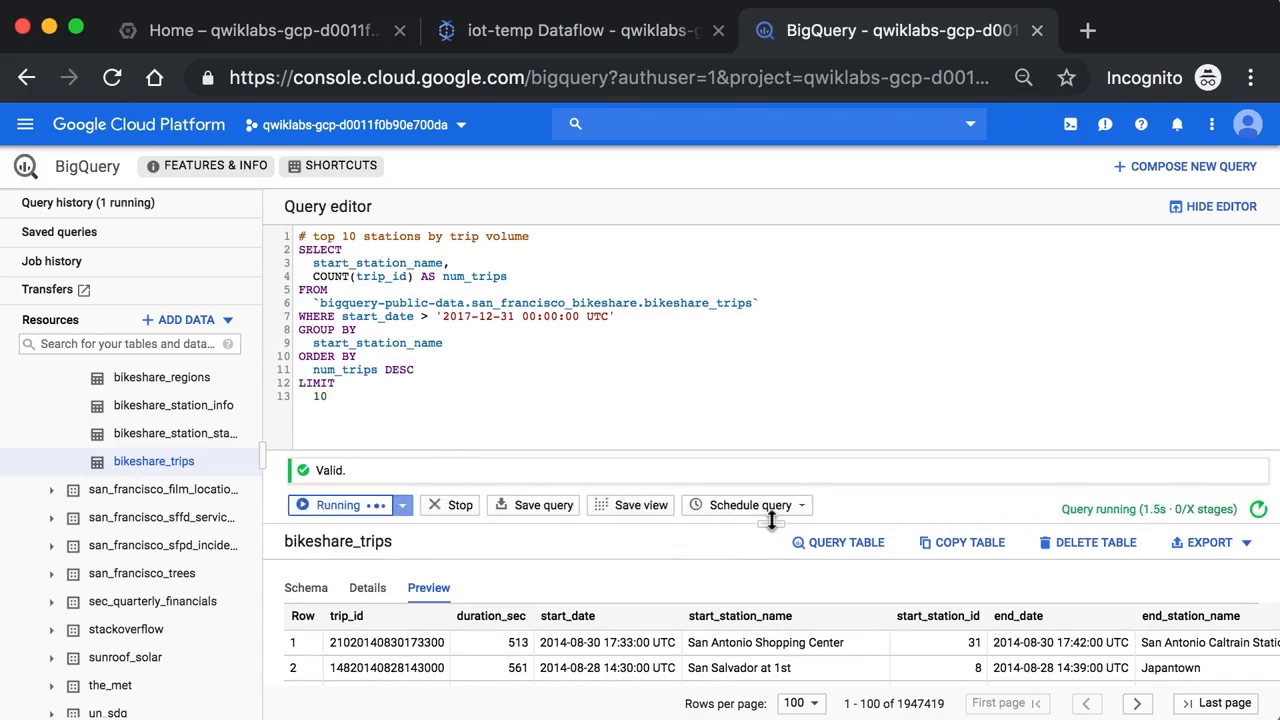
{"action": "left_click_drag", "start_coordinate": [771, 519], "coordinate": [771, 461]}
{"action": "scroll", "coordinate": [660, 357], "scroll_direction": "down", "scroll_amount": 1}
{"action": "scroll", "coordinate": [660, 357], "scroll_direction": "up", "scroll_amount": 1}
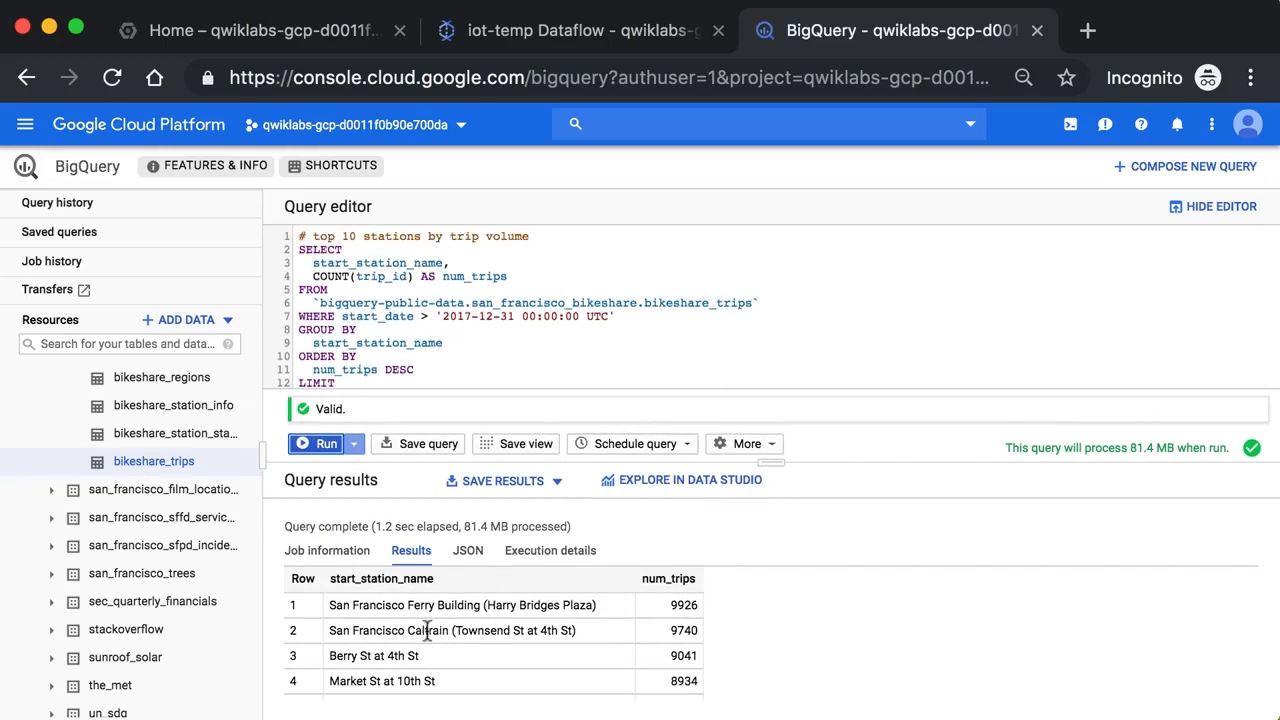
Examine the first result row's station and trip count against the WHERE date filter in the query
{"action": "left_click_drag", "start_coordinate": [408, 605], "coordinate": [483, 605]}
{"action": "left_click", "coordinate": [483, 605]}
{"action": "double_click", "coordinate": [679, 605]}
{"action": "left_click", "coordinate": [678, 605]}
{"action": "left_click_drag", "start_coordinate": [622, 316], "coordinate": [252, 316]}
{"action": "left_click", "coordinate": [524, 346]}
{"action": "left_click_drag", "start_coordinate": [616, 316], "coordinate": [310, 312]}
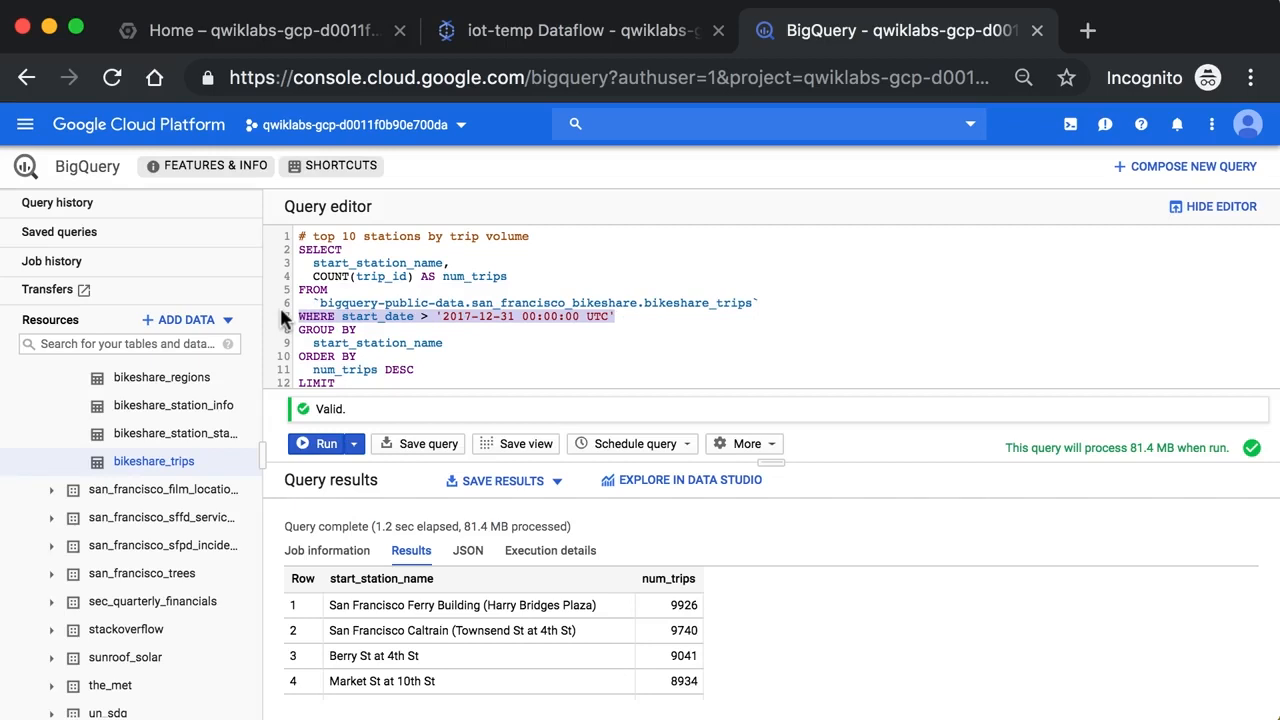
{"action": "left_click", "coordinate": [596, 354]}
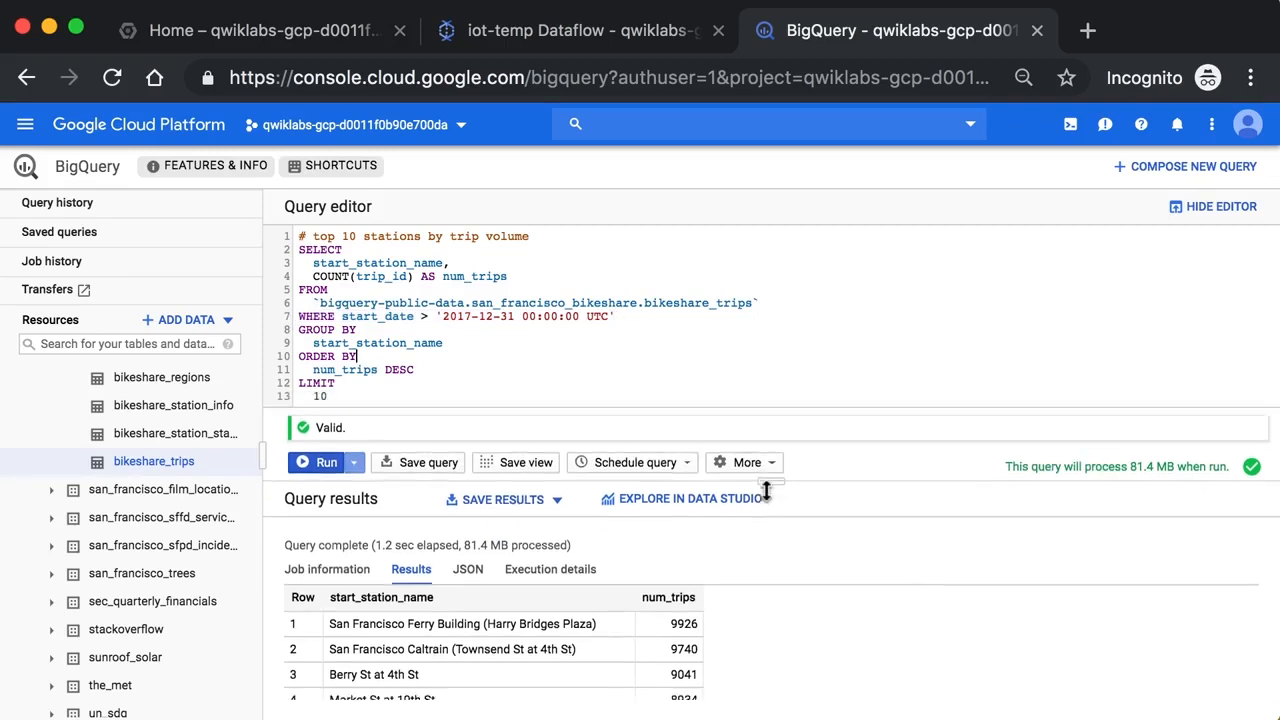
Insert a CREATE OR REPLACE TABLE line between the comment and SELECT
{"action": "left_click", "coordinate": [546, 236]}
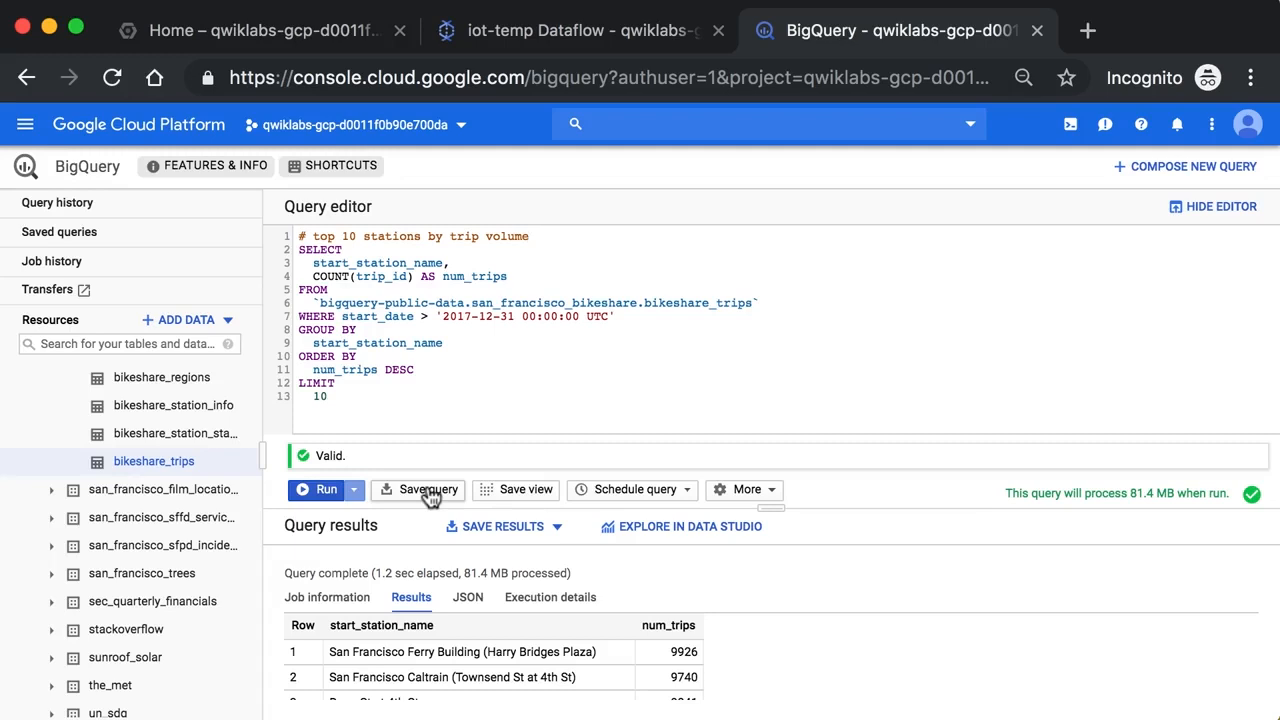
{"action": "key", "text": "Return"}
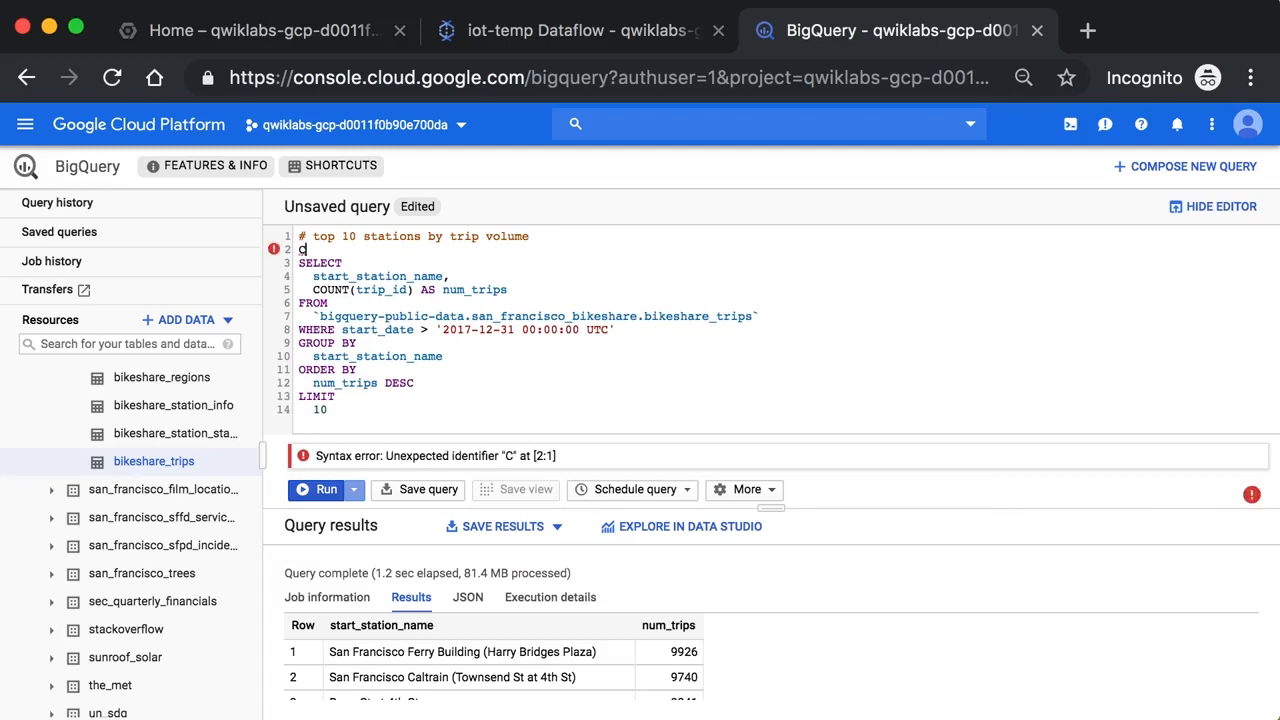
{"action": "type", "text": "CREATE OR"}
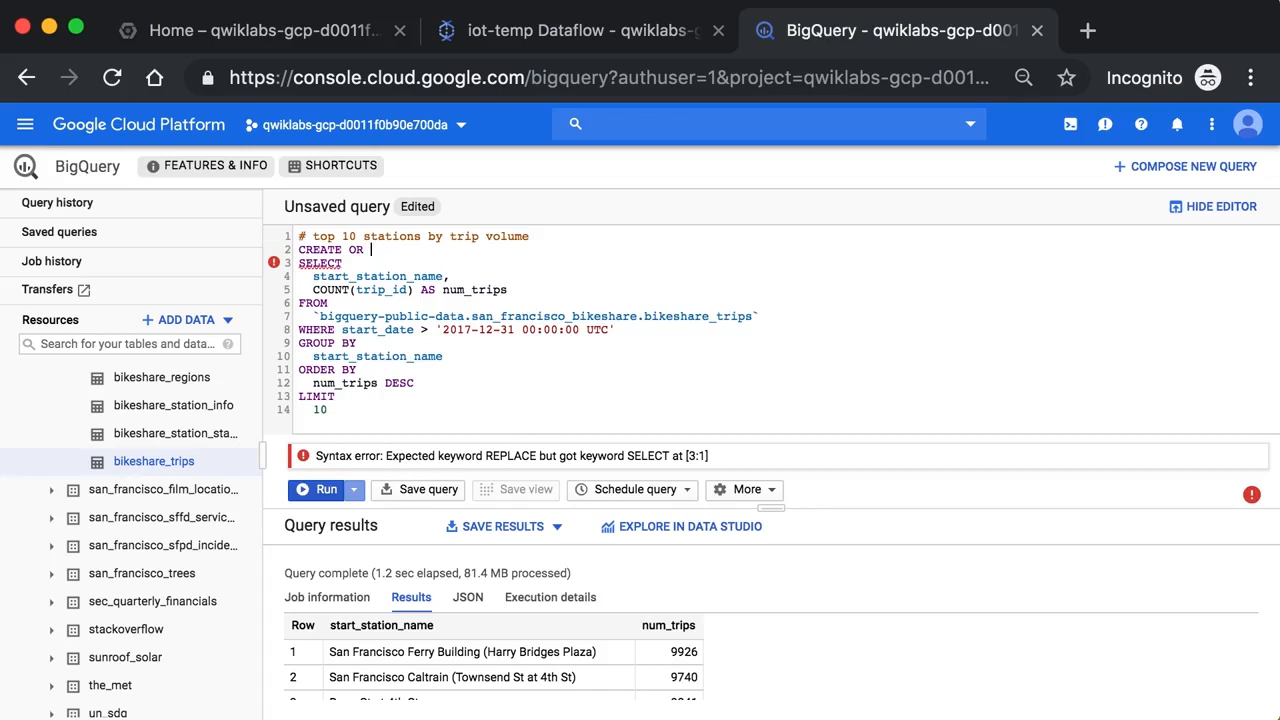
{"action": "type", "text": "REPLACE"}
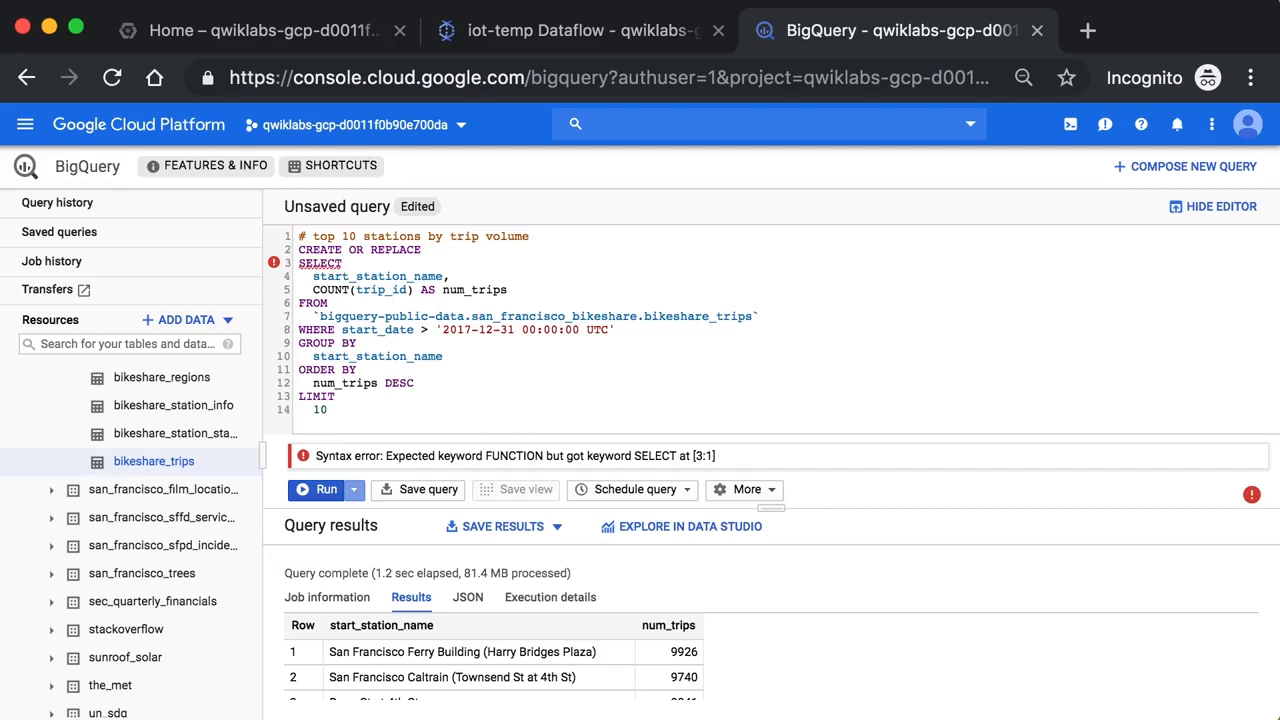
{"action": "left_click_drag", "start_coordinate": [620, 330], "coordinate": [436, 333]}
{"action": "left_click", "coordinate": [436, 333]}
{"action": "left_click", "coordinate": [453, 250]}
{"action": "type", "text": "TABLE"}
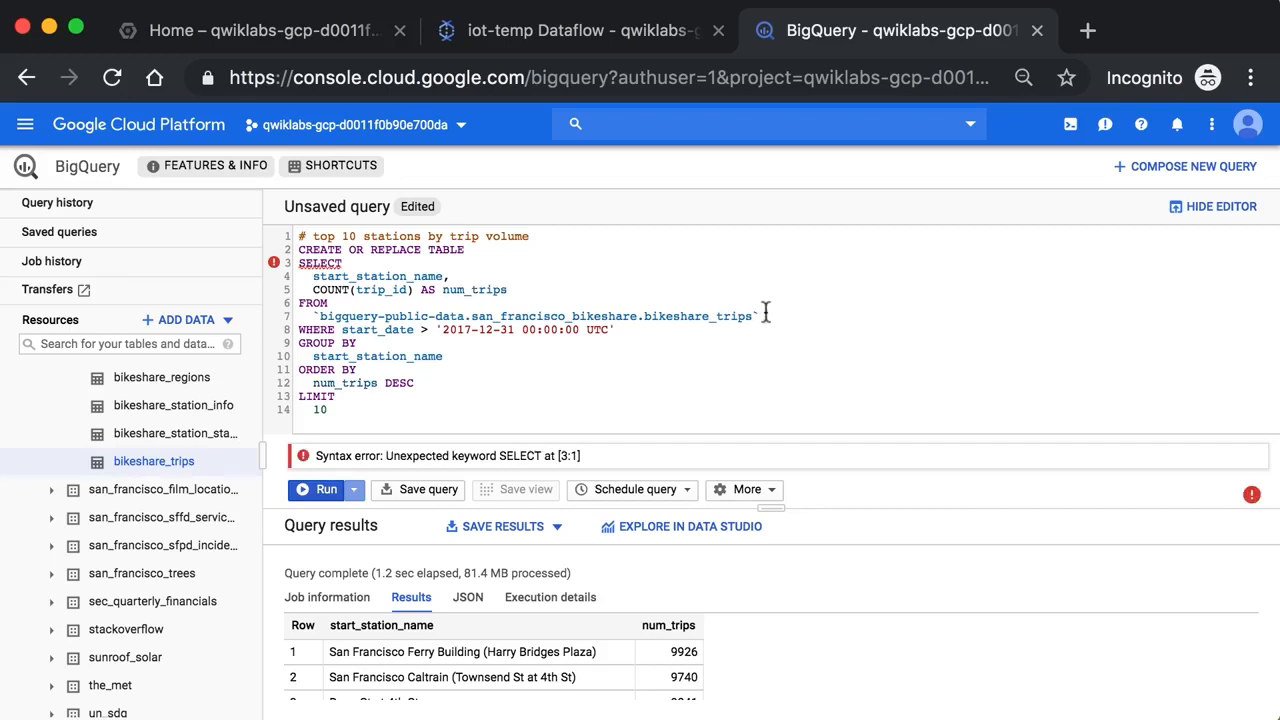
Collapse the bigquery-public-data project in the resources tree and open the own qwiklabs project
{"action": "left_click_drag", "start_coordinate": [762, 316], "coordinate": [420, 316]}
{"action": "left_click", "coordinate": [508, 252]}
{"action": "scroll", "coordinate": [172, 482], "scroll_direction": "down", "scroll_amount": 10}
{"action": "scroll", "coordinate": [172, 482], "scroll_direction": "up", "scroll_amount": 15}
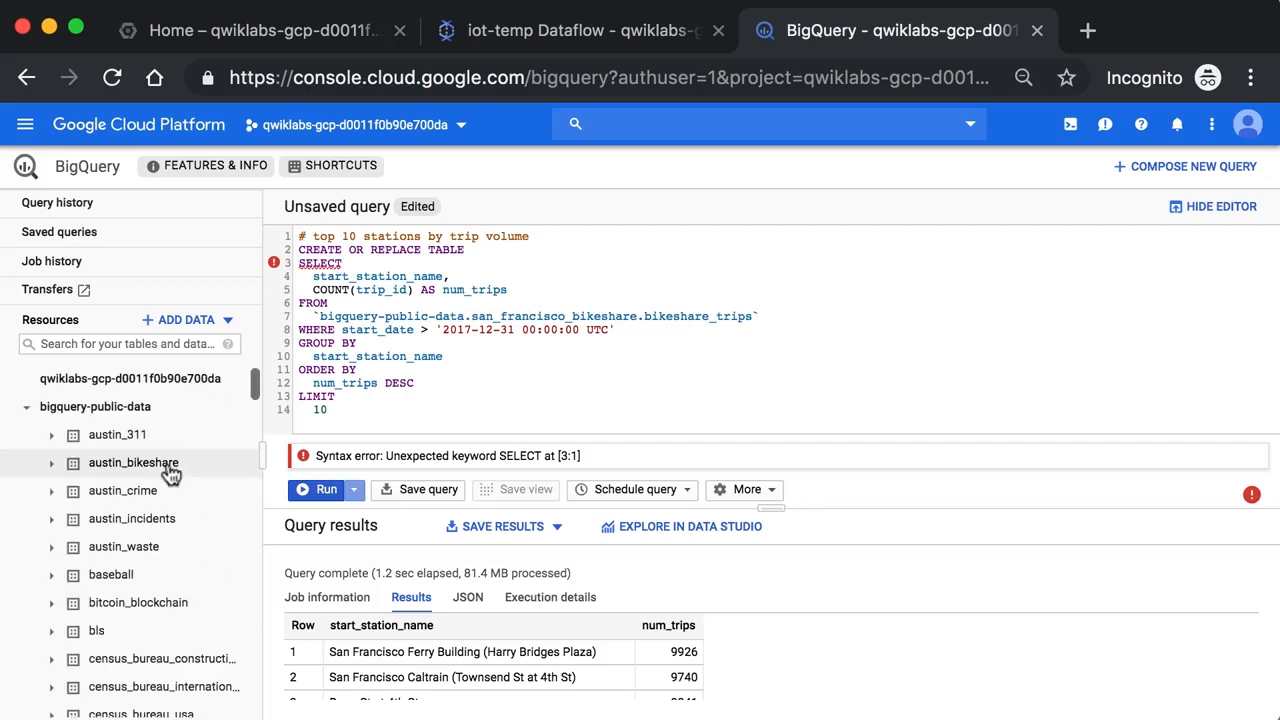
{"action": "left_click", "coordinate": [42, 410]}
{"action": "left_click", "coordinate": [108, 380]}
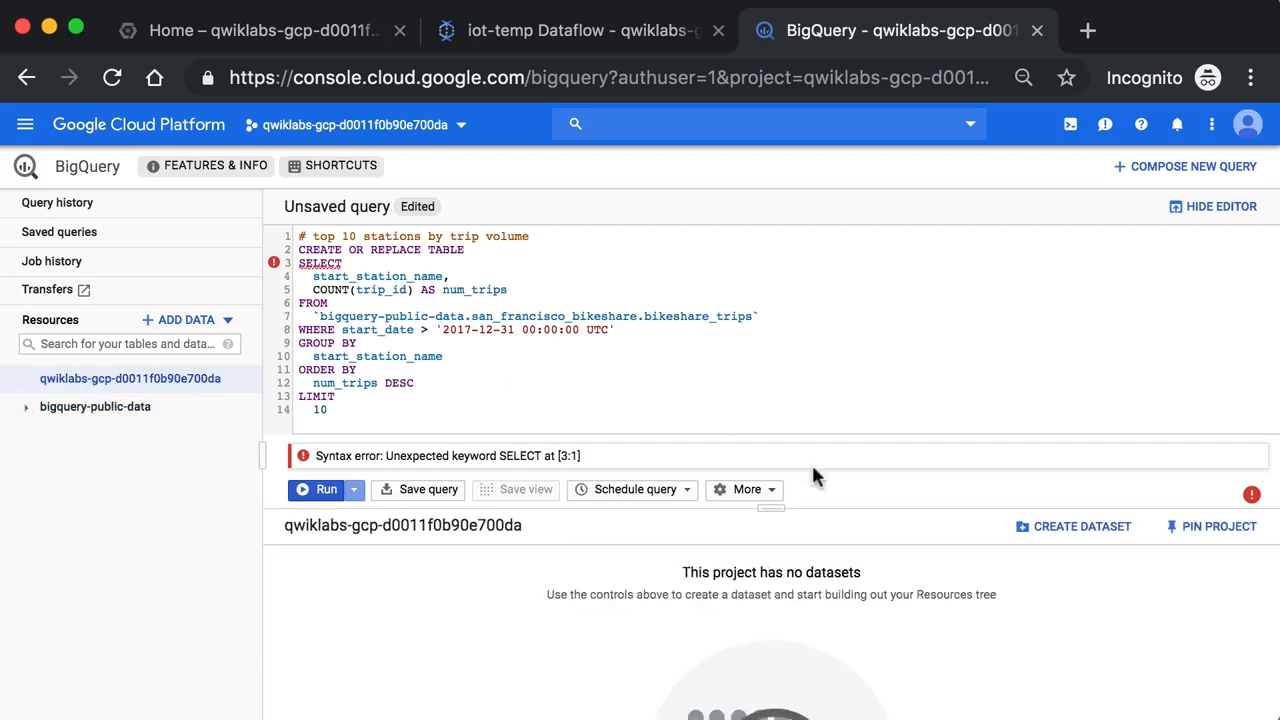
Create a dataset with the ID bike_insights in the qwiklabs project and open it from the resources tree
{"action": "left_click", "coordinate": [1062, 527]}
{"action": "left_click", "coordinate": [846, 171]}
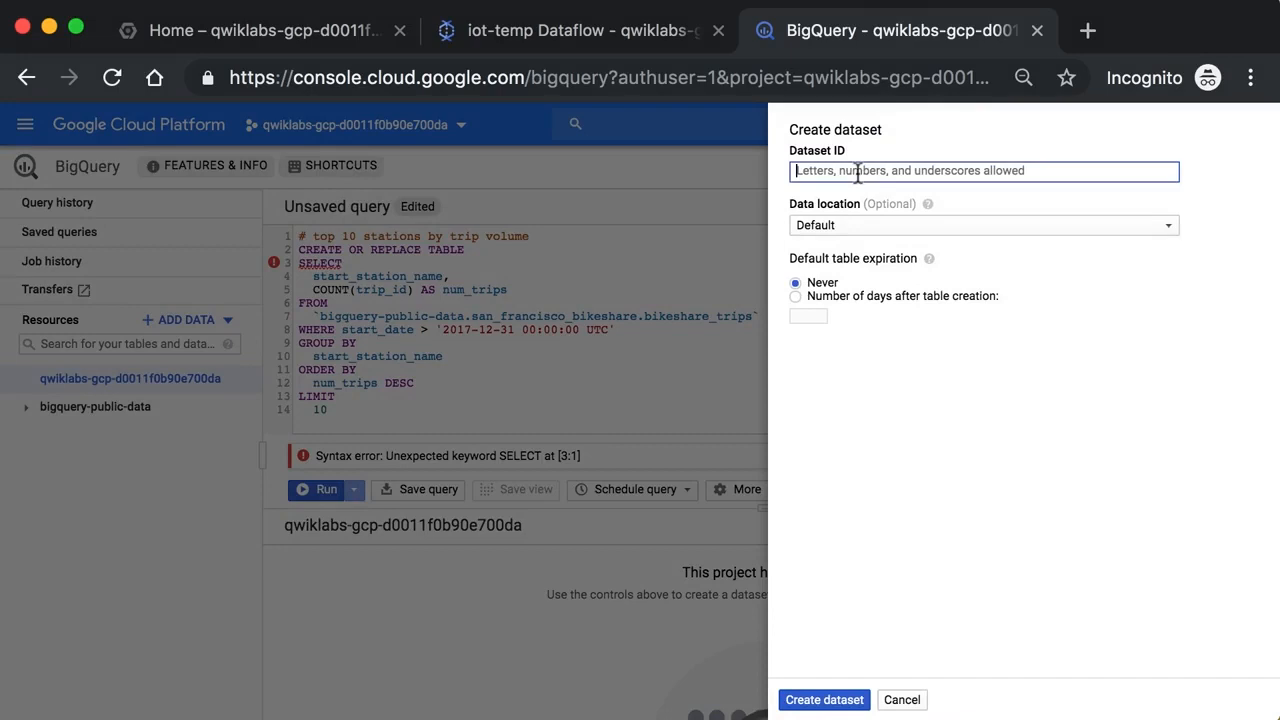
{"action": "type", "text": "bike_insights"}
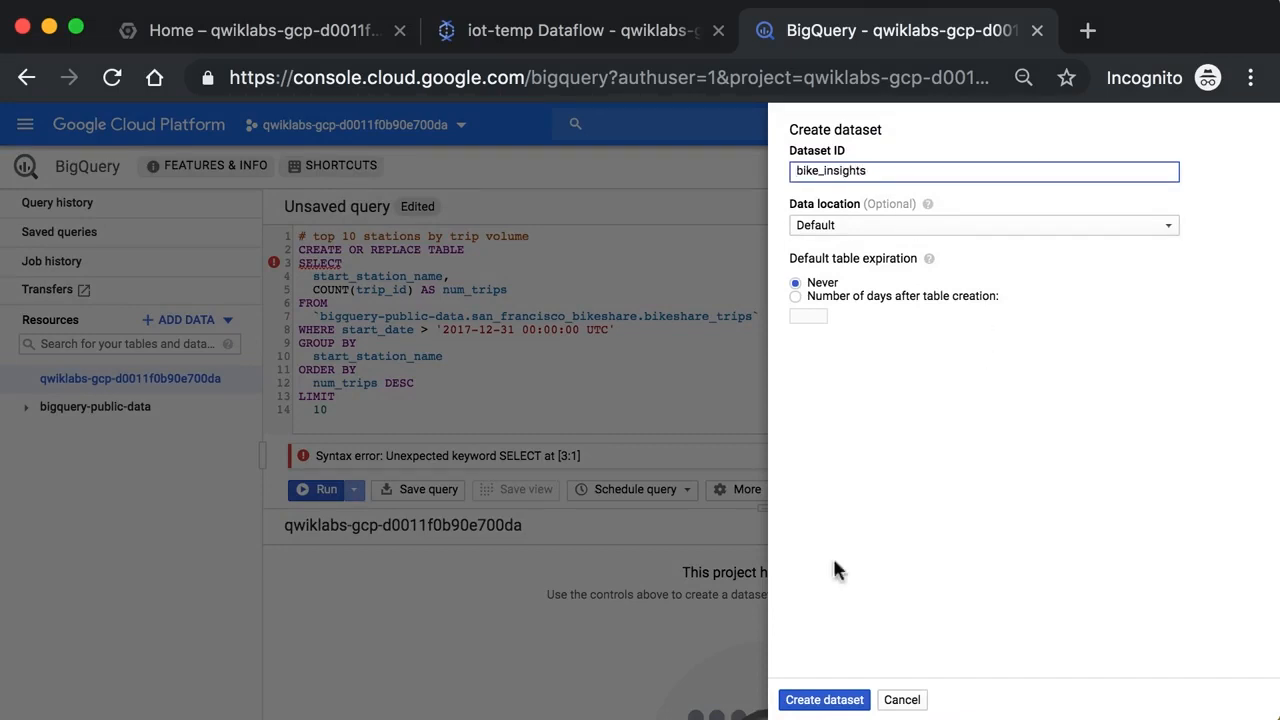
{"action": "left_click", "coordinate": [826, 699]}
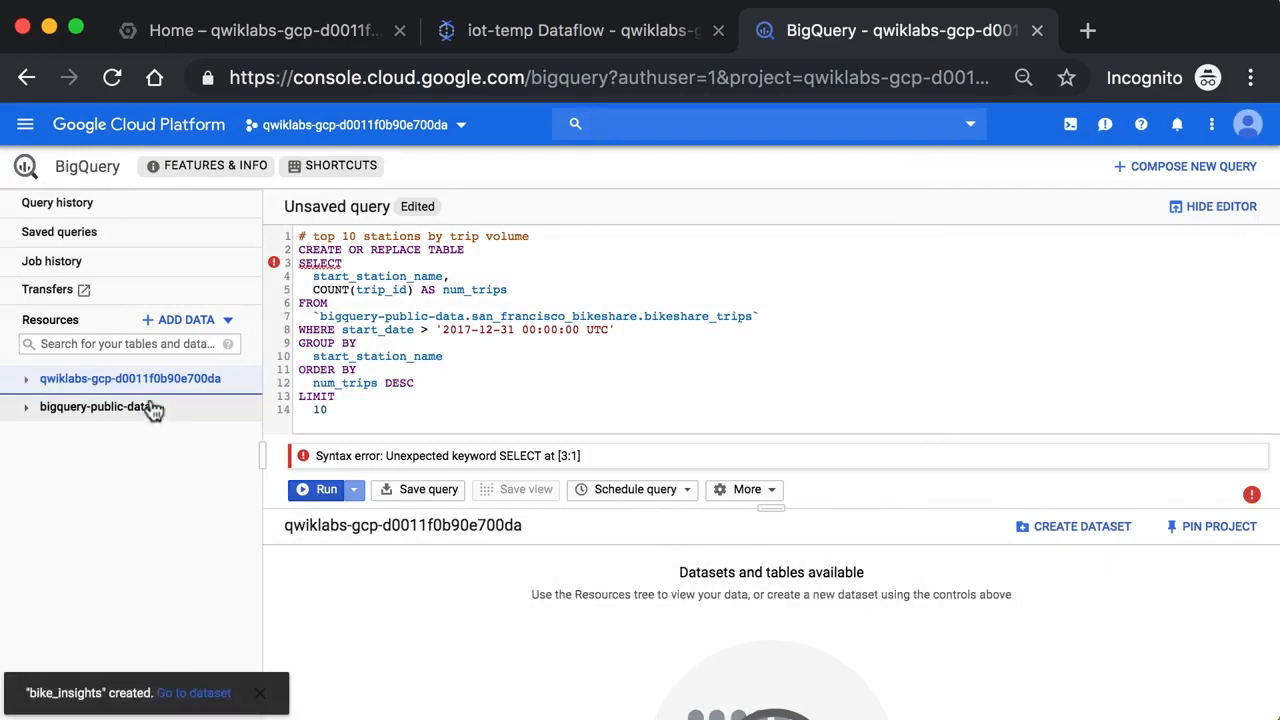
{"action": "left_click", "coordinate": [180, 381]}
{"action": "left_click", "coordinate": [155, 415]}
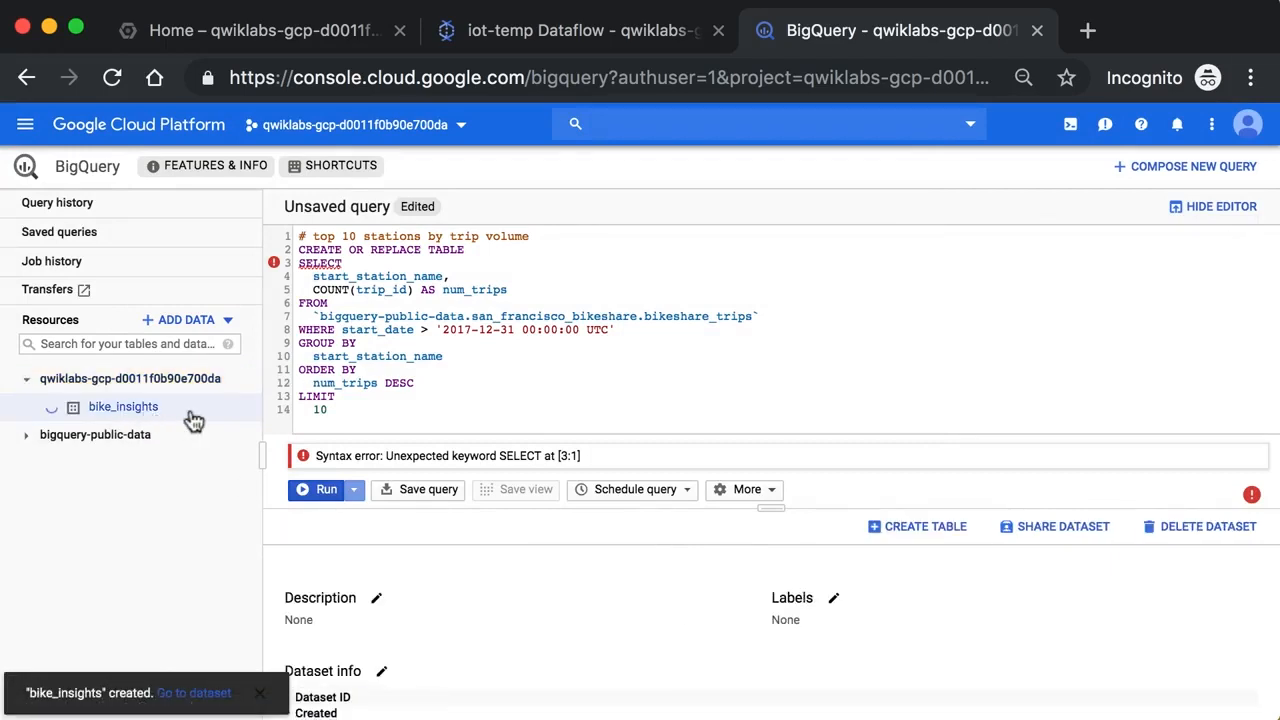
Complete the CREATE OR REPLACE TABLE line with bike_insights.top_trips_2018_and_beyond AS and run the statement
{"action": "left_click", "coordinate": [525, 251]}
{"action": "type", "text": "bike_insight"}
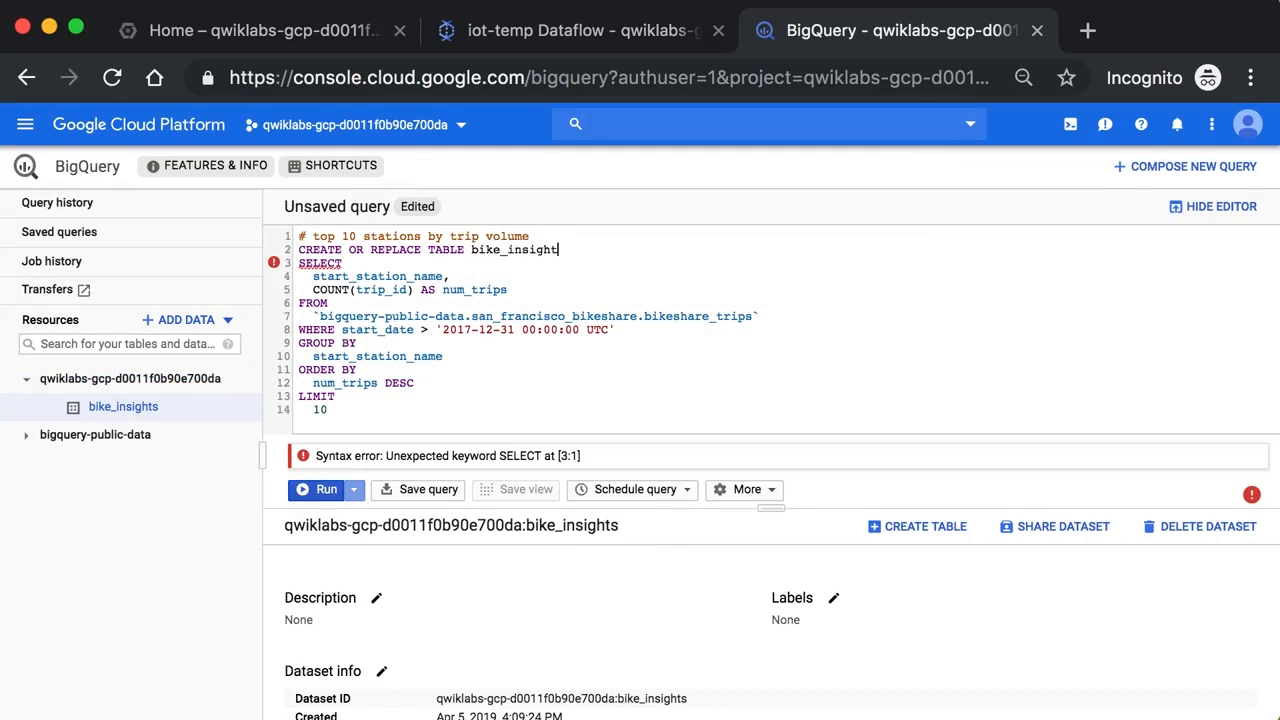
{"action": "type", "text": "s.top"}
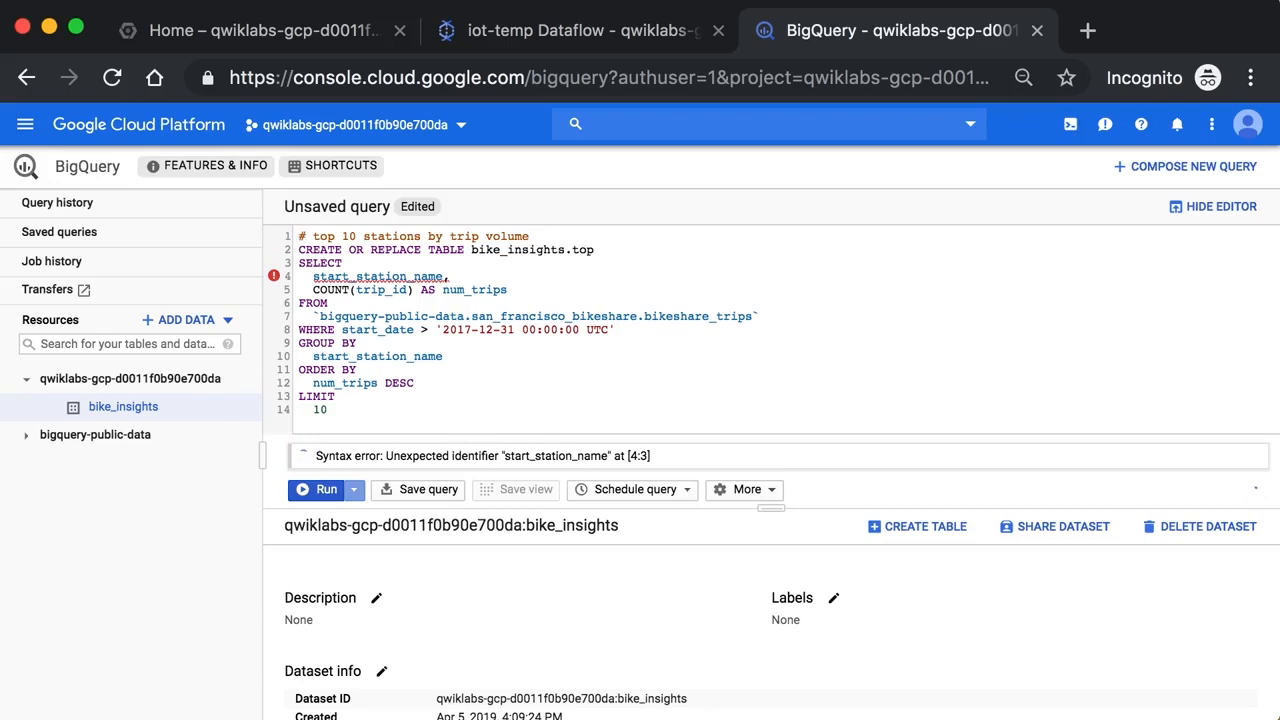
{"action": "type", "text": "_trips"}
{"action": "key", "text": "BackSpace"}
{"action": "key", "text": "BackSpace"}
{"action": "key", "text": "BackSpace"}
{"action": "type", "text": "ips_20"}
{"action": "key", "text": "BackSpace"}
{"action": "key", "text": "BackSpace"}
{"action": "type", "text": "2018"}
{"action": "type", "text": "_and_bay_"}
{"action": "key", "text": "BackSpace"}
{"action": "key", "text": "BackSpace"}
{"action": "type", "text": "yond"}
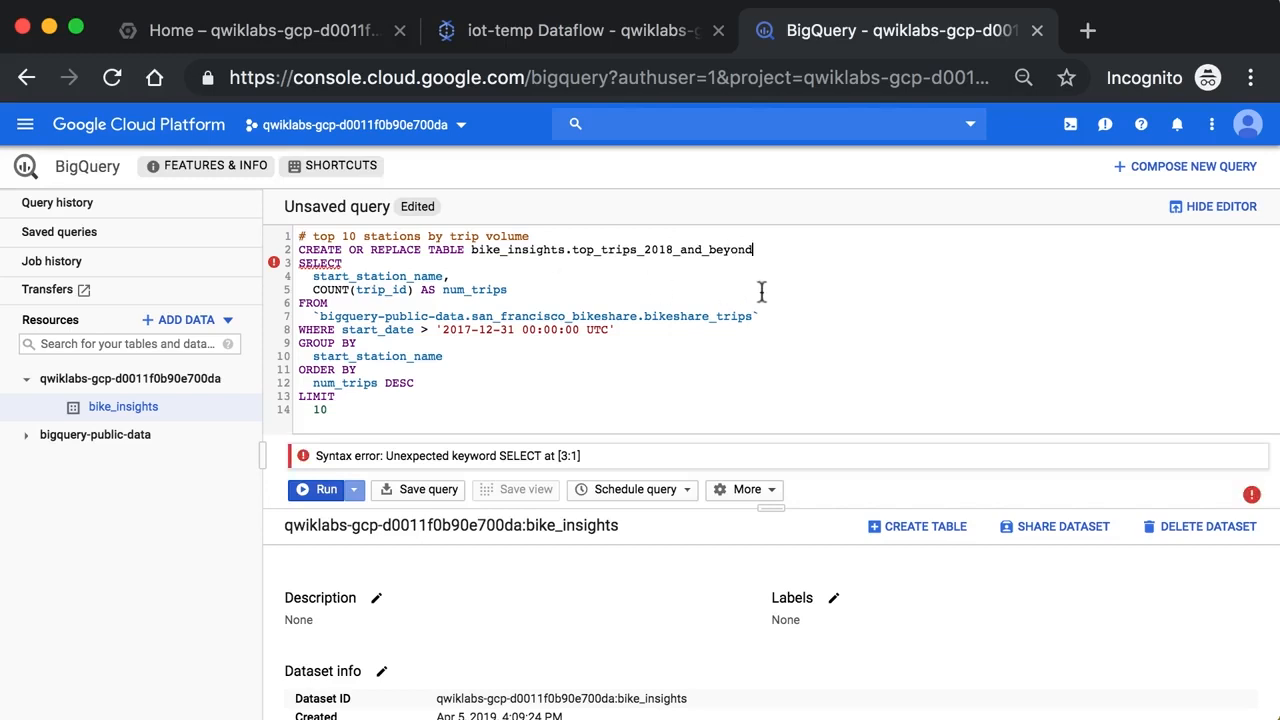
{"action": "type", "text": " AS"}
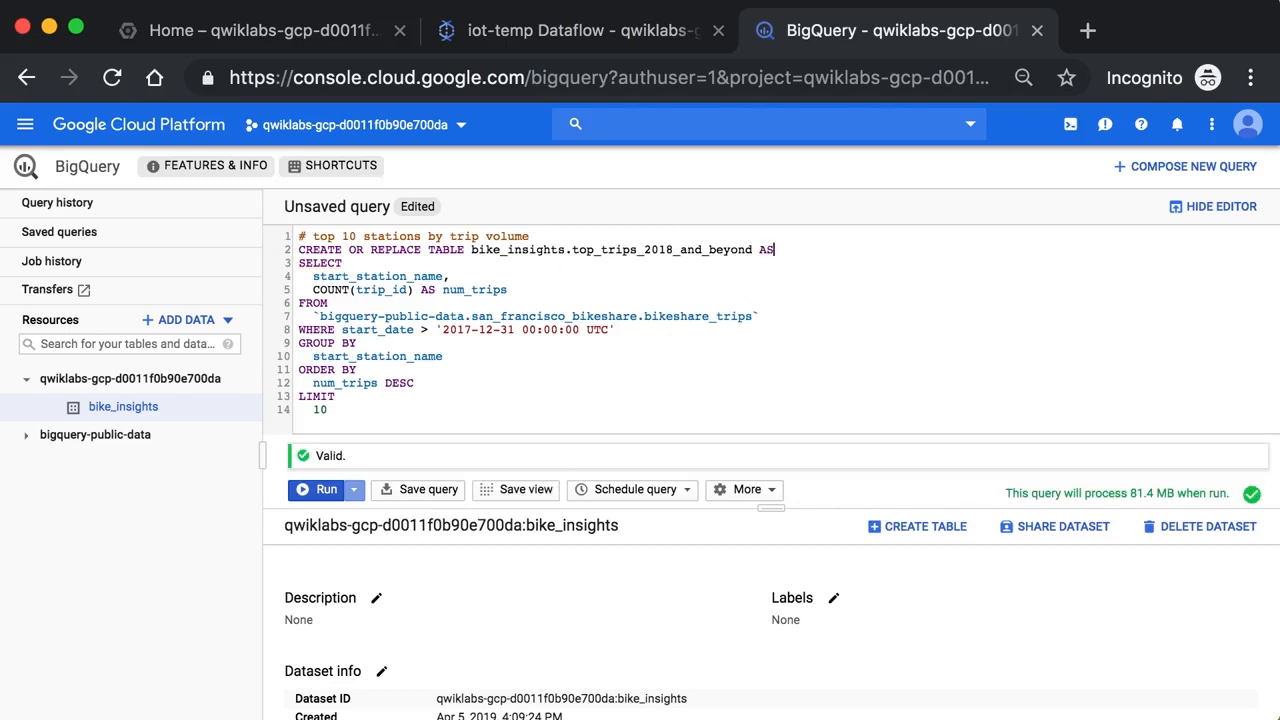
{"action": "left_click", "coordinate": [328, 492]}
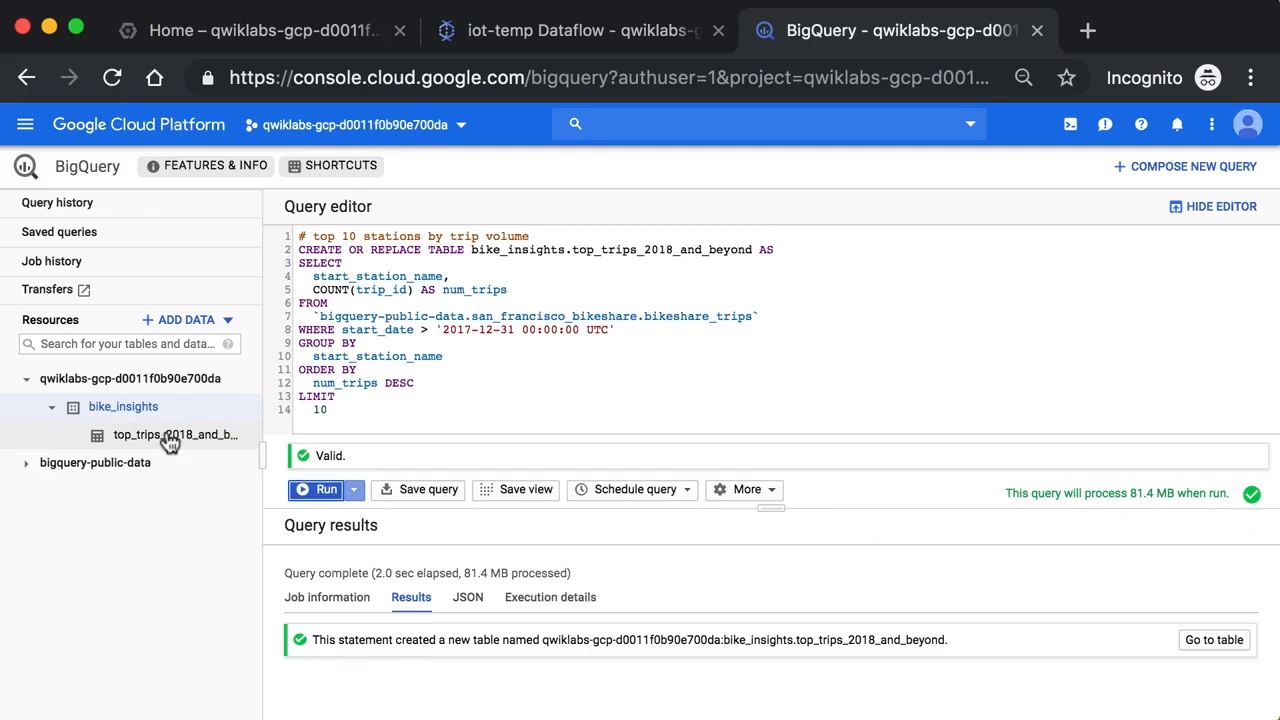
Review the source table reference, the SELECT statement and the target table name in the query
{"action": "left_click_drag", "start_coordinate": [318, 316], "coordinate": [773, 320]}
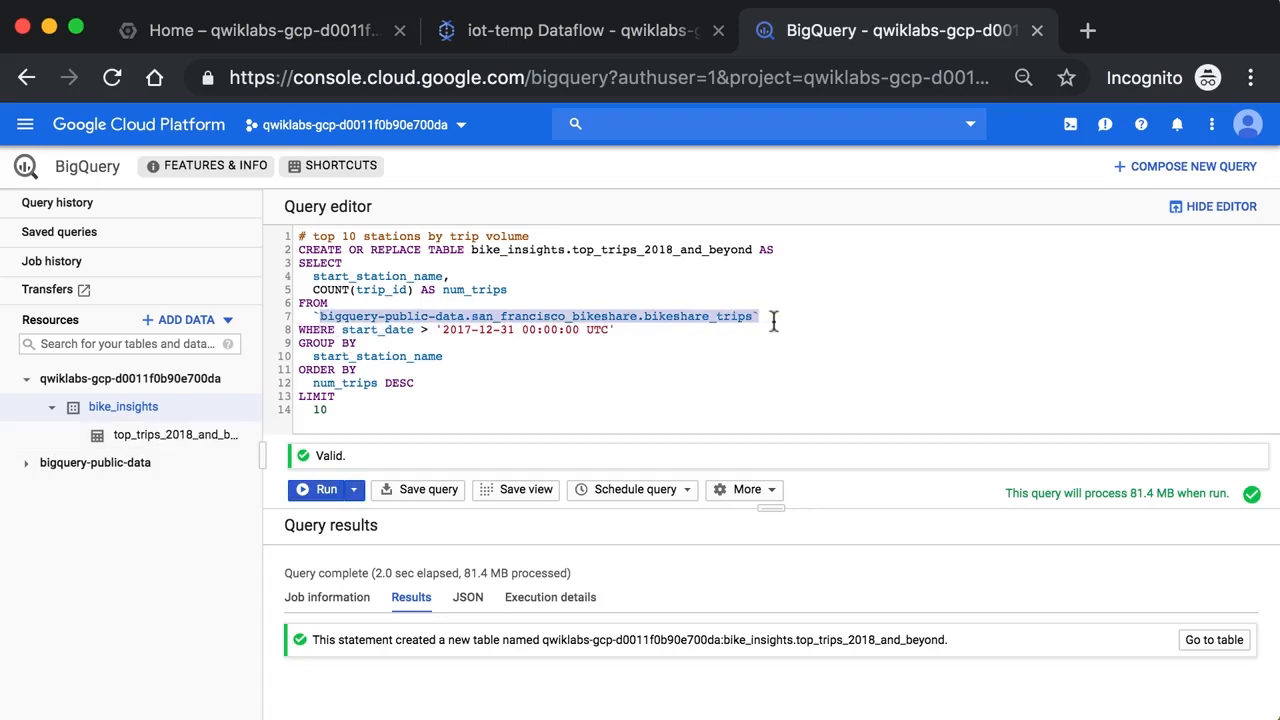
{"action": "left_click", "coordinate": [773, 320]}
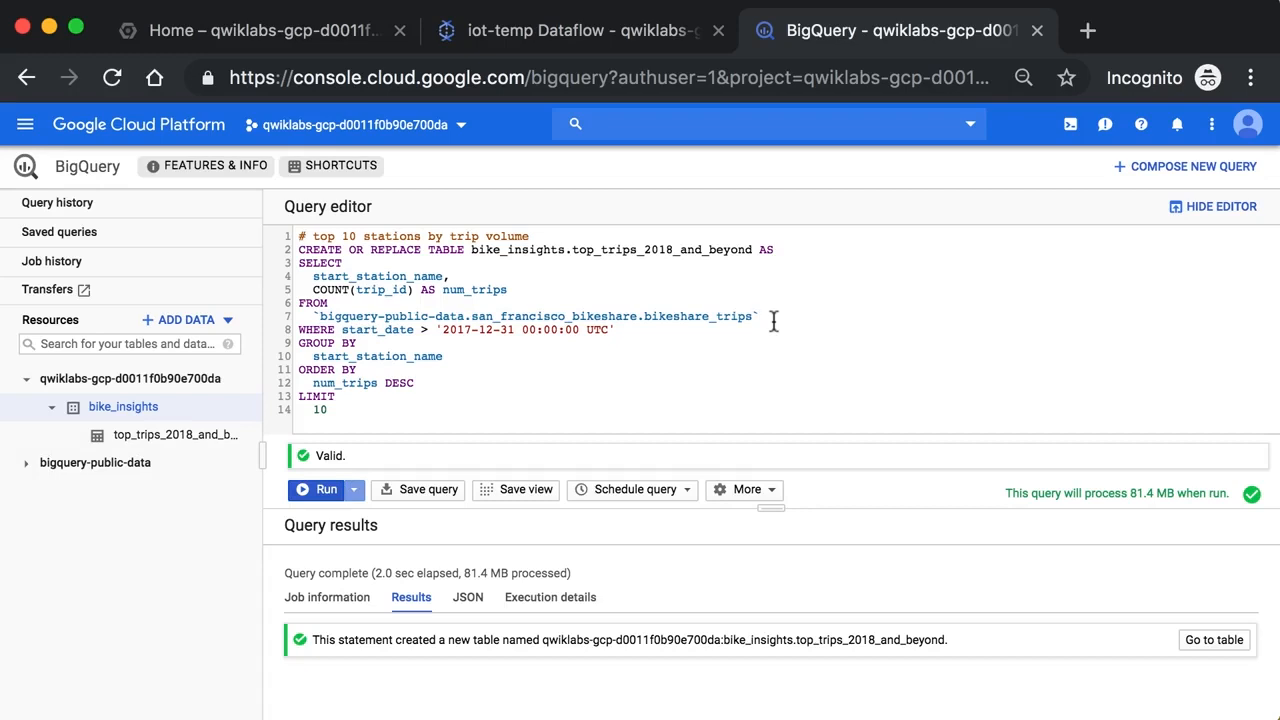
{"action": "left_click", "coordinate": [385, 410]}
{"action": "left_click_drag", "start_coordinate": [385, 410], "coordinate": [287, 259]}
{"action": "left_click", "coordinate": [407, 290]}
{"action": "left_click_drag", "start_coordinate": [471, 249], "coordinate": [753, 249]}
{"action": "left_click", "coordinate": [448, 263]}
Change TABLE to VIEW in the CREATE OR REPLACE line, append _vw to the target name, and run the statement
{"action": "double_click", "coordinate": [453, 250]}
{"action": "type", "text": "VIE"}
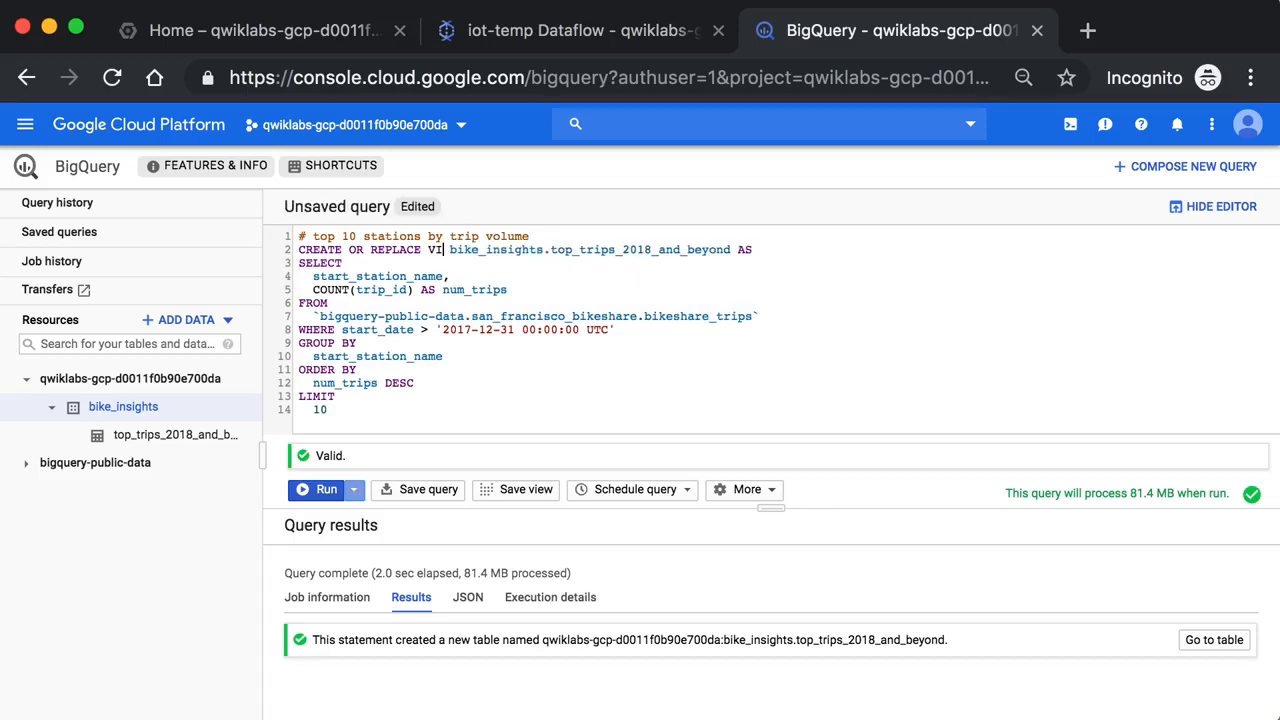
{"action": "type", "text": "W"}
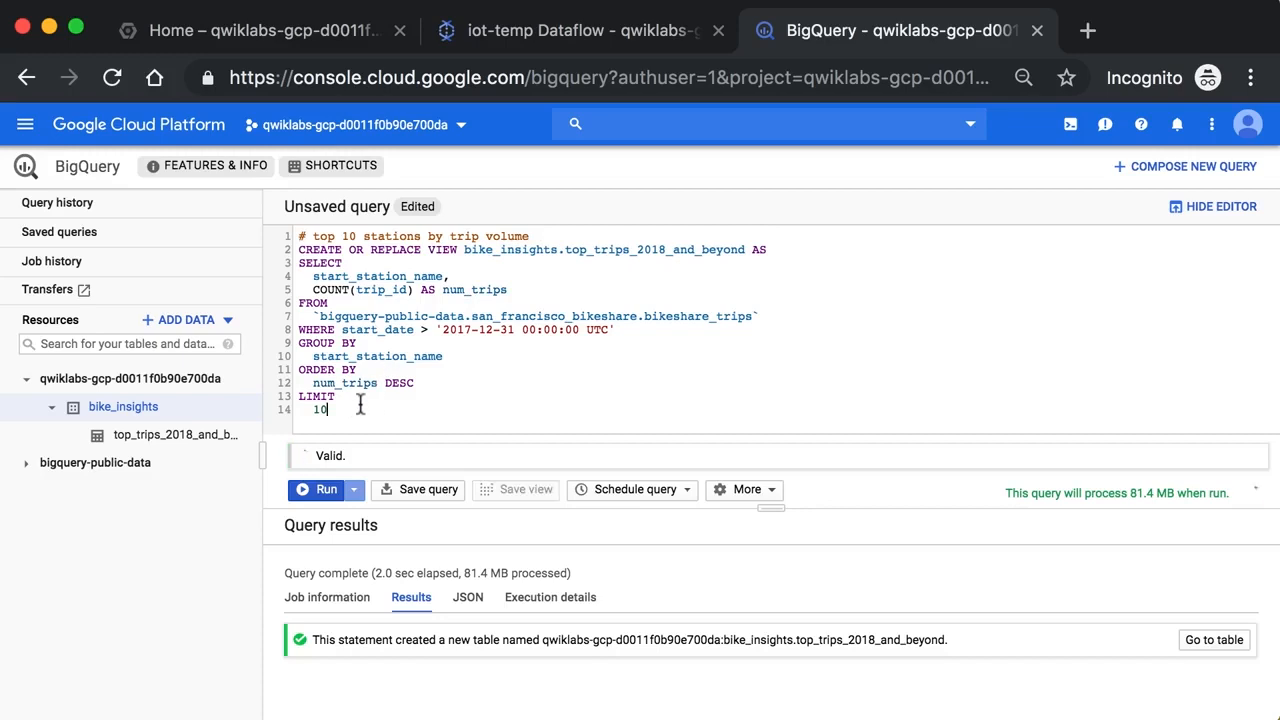
{"action": "left_click_drag", "start_coordinate": [330, 408], "coordinate": [283, 276]}
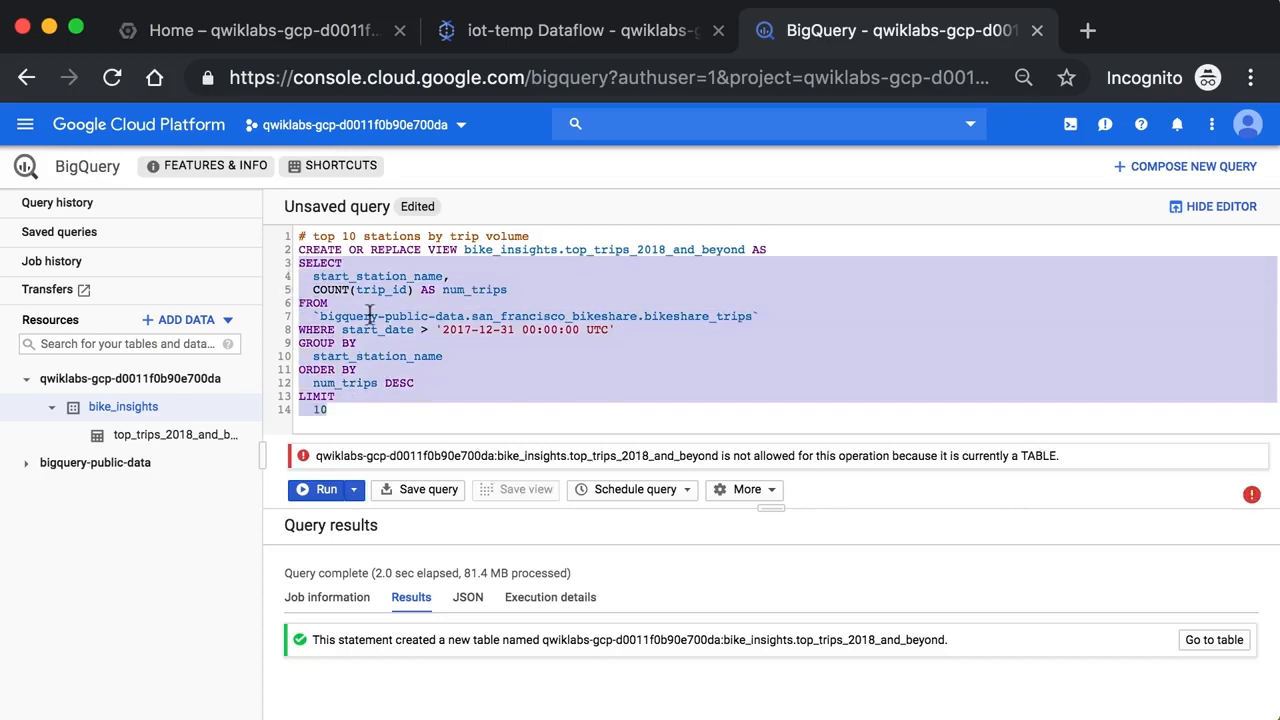
{"action": "left_click", "coordinate": [436, 343]}
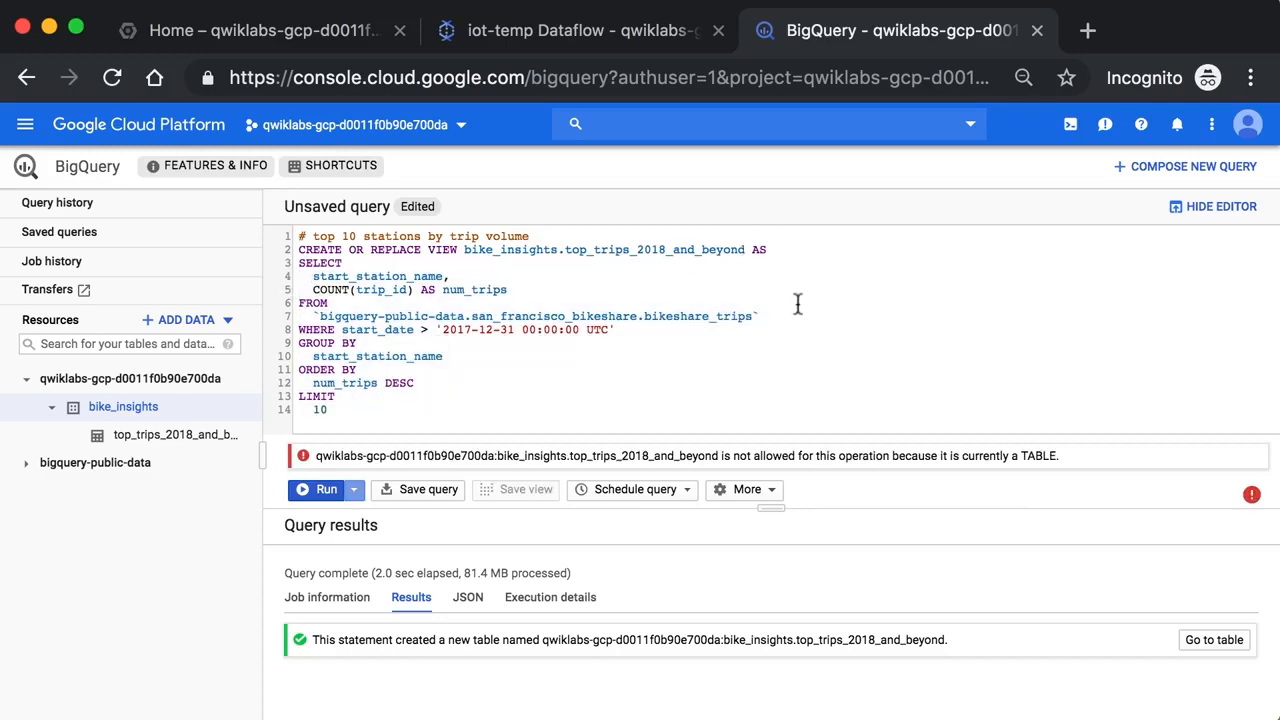
{"action": "left_click", "coordinate": [746, 249]}
{"action": "type", "text": "_vw"}
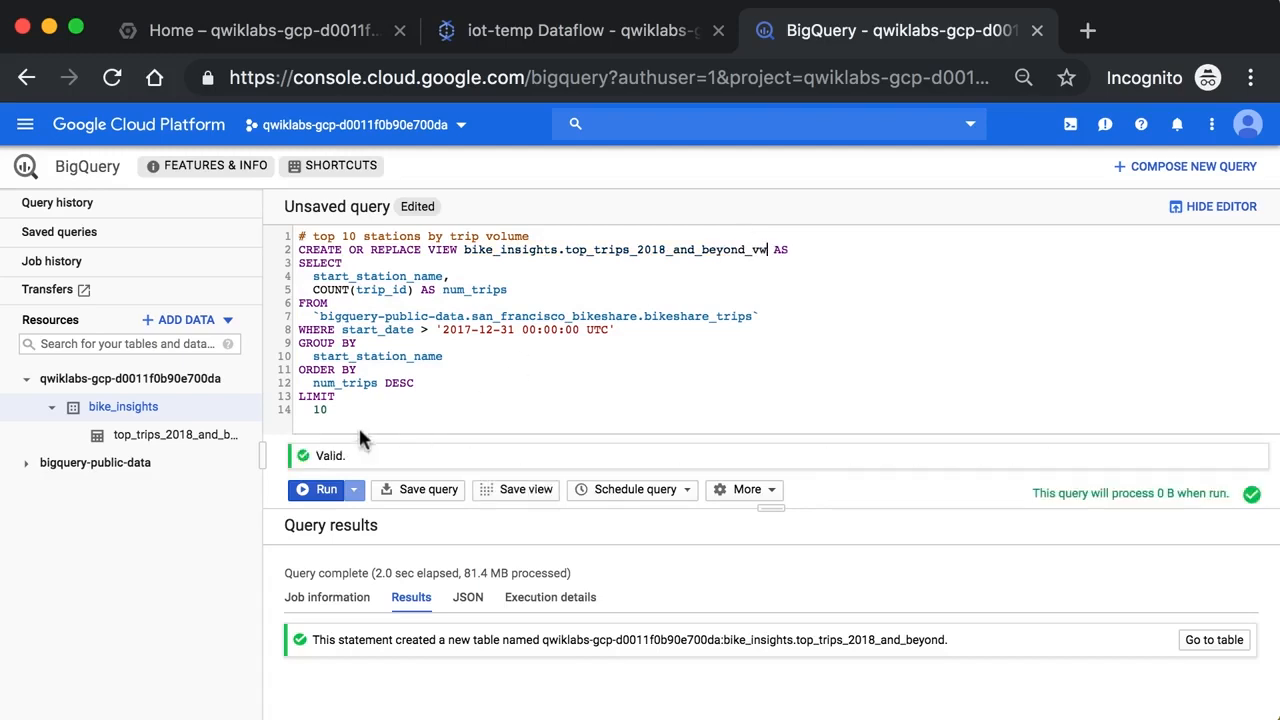
{"action": "left_click", "coordinate": [322, 490]}
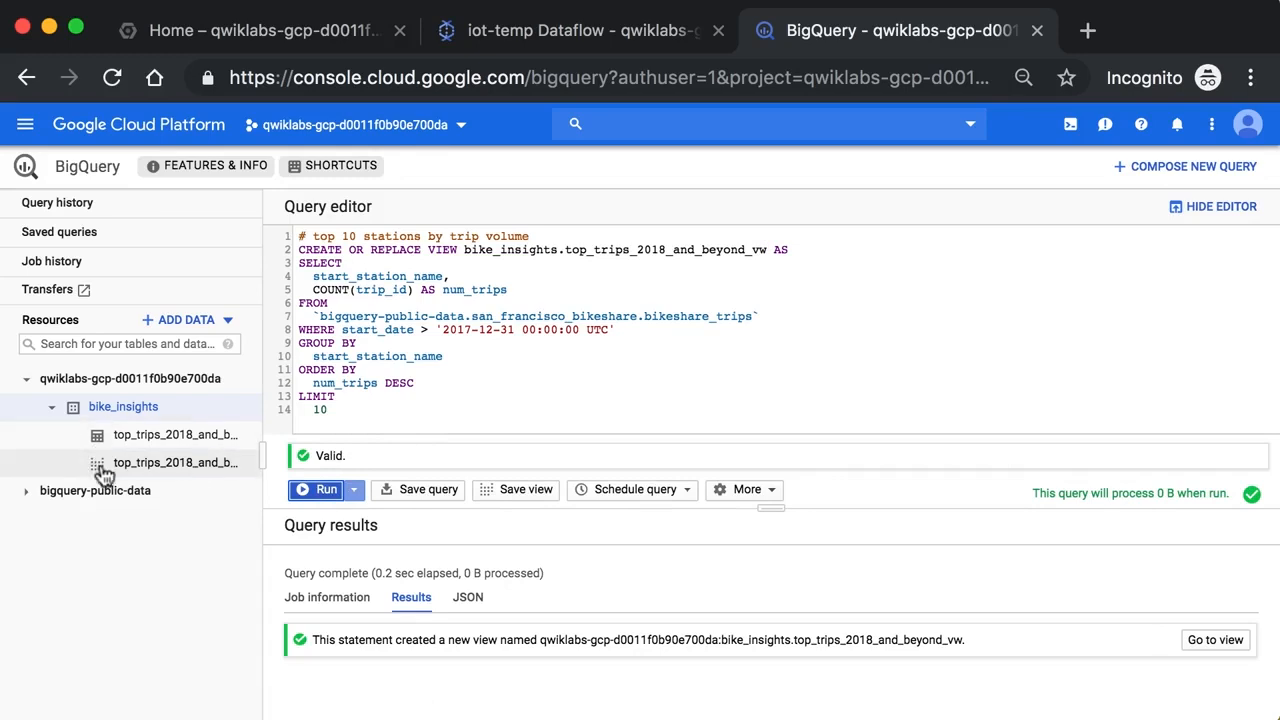
Enlarge the details area and preview the rows of the top_trips_2018_and_beyond table in bike_insights
{"action": "left_click", "coordinate": [140, 475]}
{"action": "left_click_drag", "start_coordinate": [769, 507], "coordinate": [648, 333]}
{"action": "left_click", "coordinate": [140, 436]}
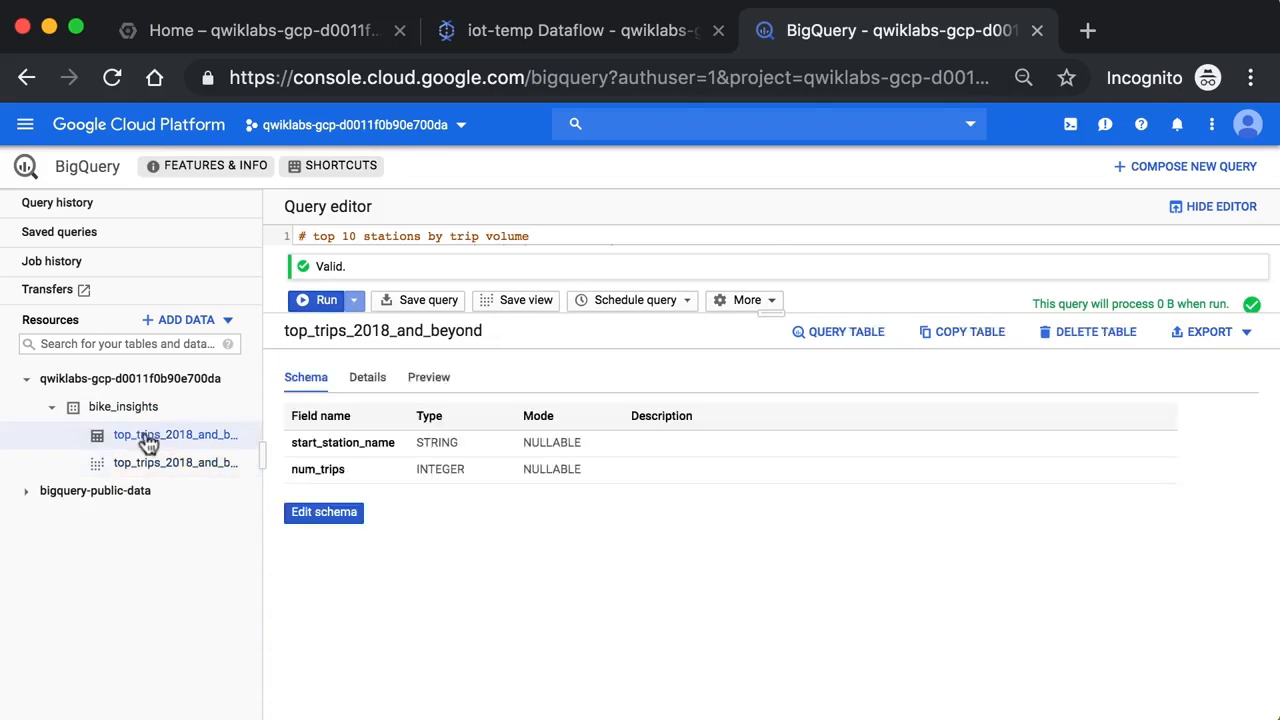
{"action": "left_click", "coordinate": [441, 381]}
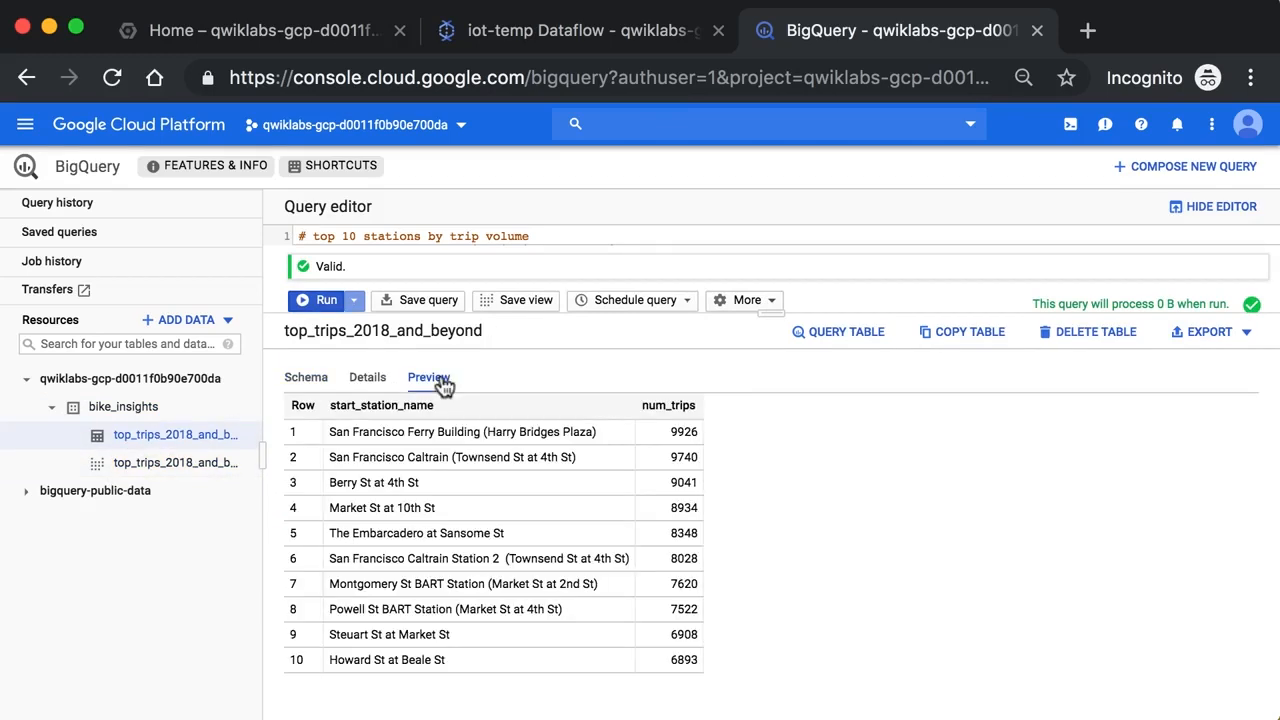
Open the details of the top_trips_2018_and_beyond_vw view and examine its stored query
{"action": "left_click", "coordinate": [188, 466]}
{"action": "left_click", "coordinate": [382, 376]}
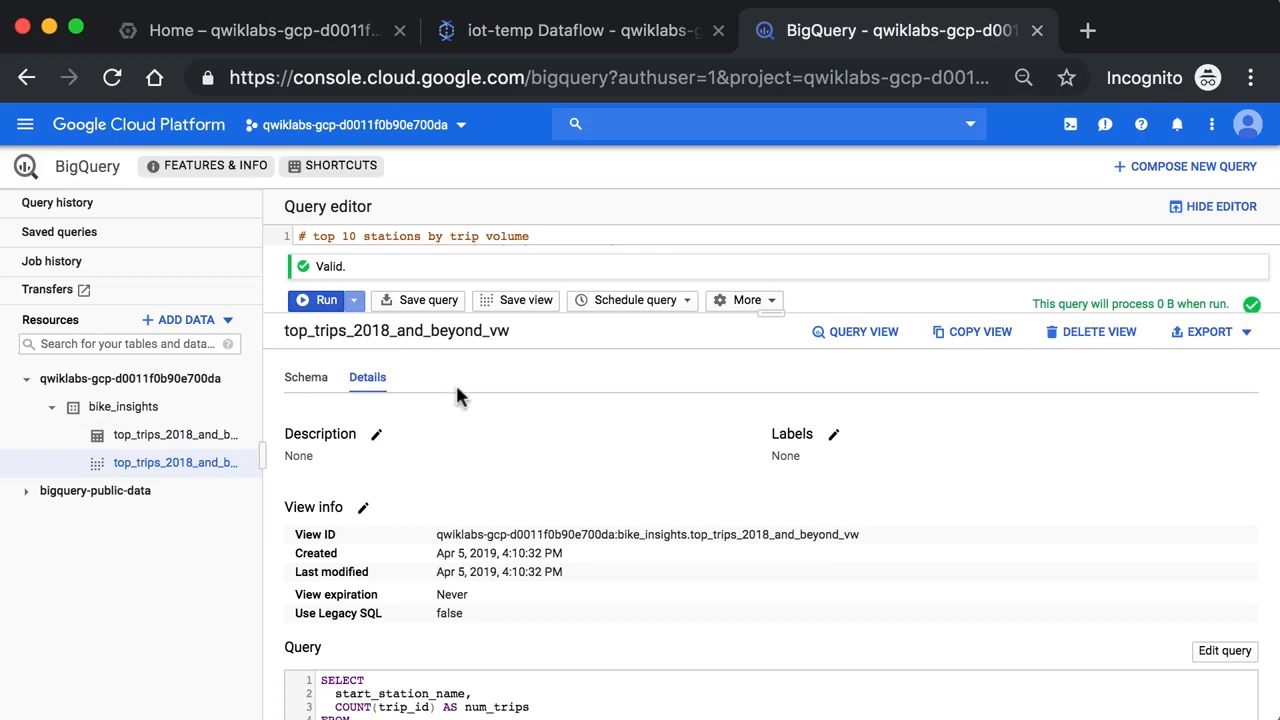
{"action": "scroll", "coordinate": [566, 470], "scroll_direction": "down", "scroll_amount": 3}
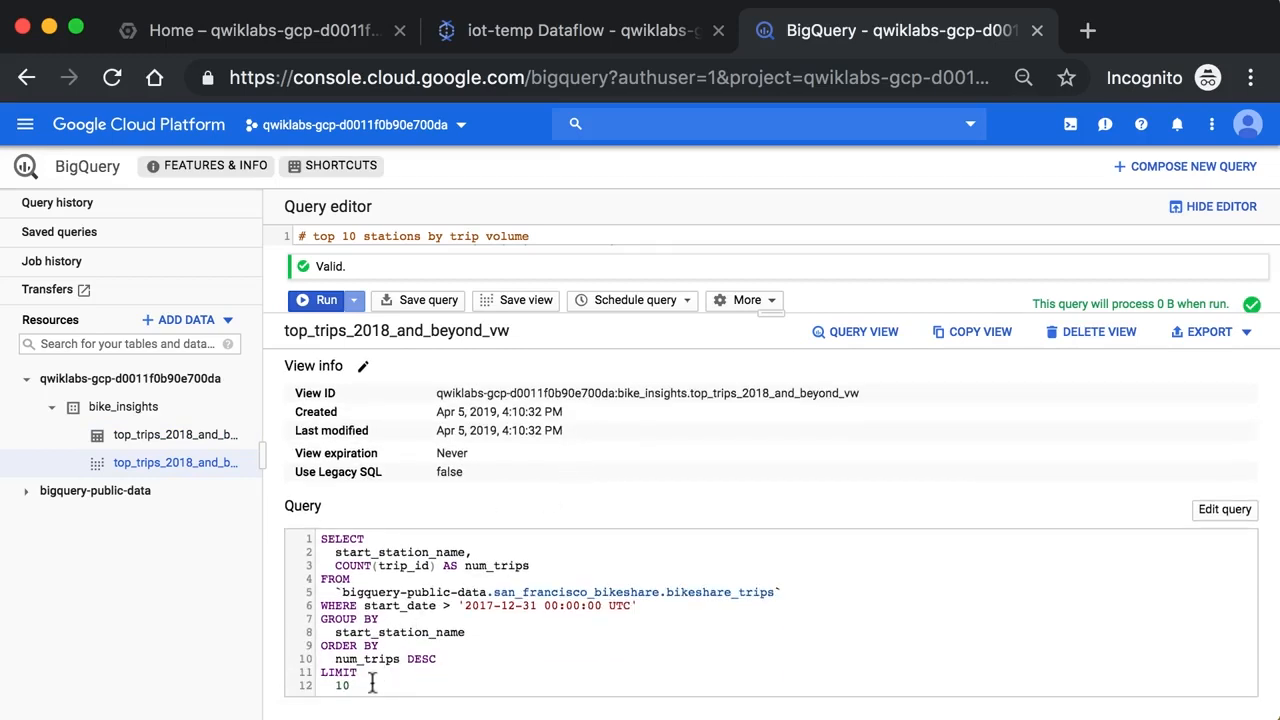
{"action": "left_click_drag", "start_coordinate": [364, 685], "coordinate": [318, 540]}
{"action": "left_click", "coordinate": [318, 540]}
{"action": "left_click_drag", "start_coordinate": [395, 688], "coordinate": [321, 537]}
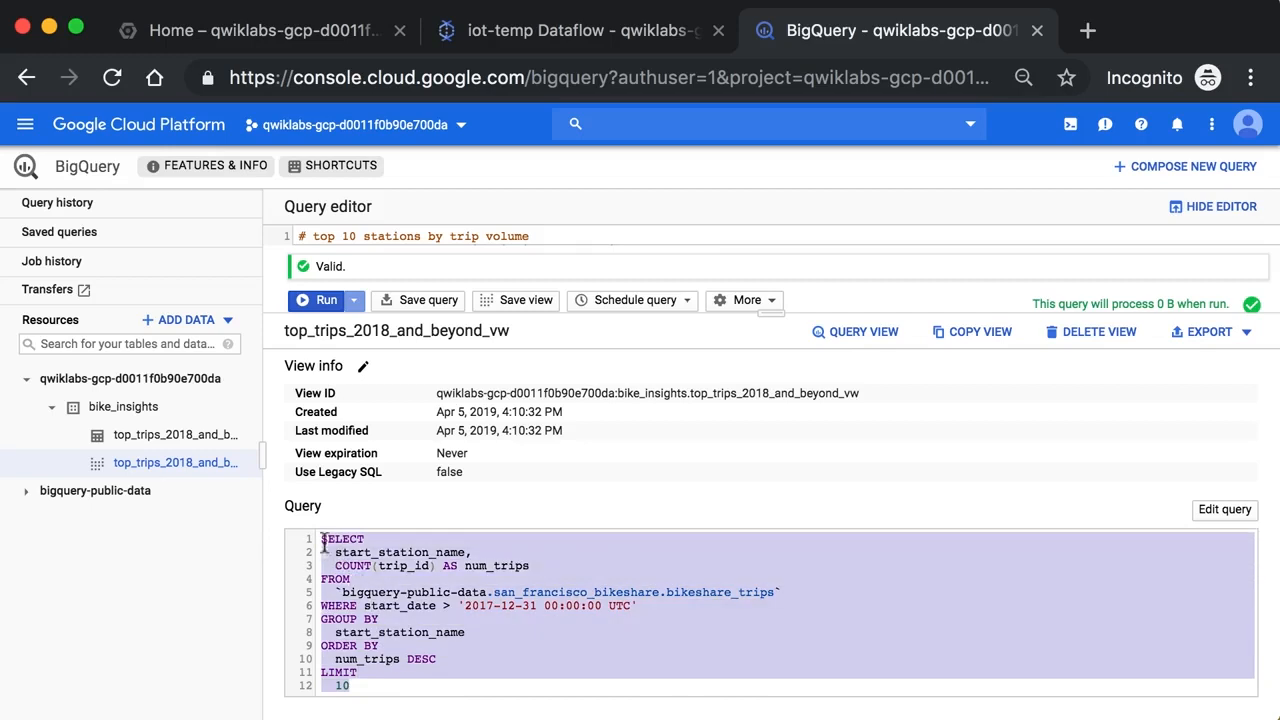
Query all columns of top_trips_2018_and_beyond_vw with SELECT * and LIMIT 1000, run it, and look through the results
{"action": "left_click_drag", "start_coordinate": [804, 312], "coordinate": [800, 432]}
{"action": "left_click", "coordinate": [862, 453]}
{"action": "type", "text": "*"}
{"action": "left_click", "coordinate": [311, 420]}
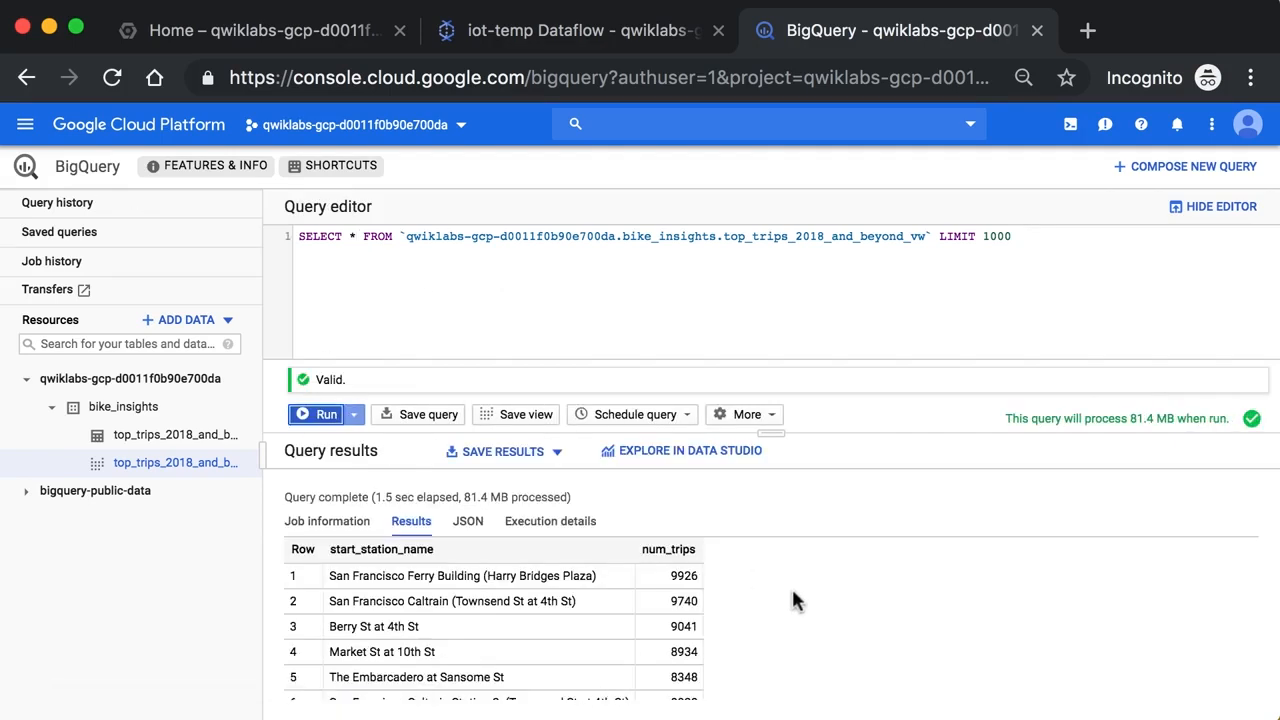
{"action": "scroll", "coordinate": [793, 592], "scroll_direction": "down", "scroll_amount": 2}
{"action": "scroll", "coordinate": [793, 592], "scroll_direction": "up", "scroll_amount": 2}
Load the stored query of top_trips_2018_and_beyond_vw from its details into an enlarged editor for editing
{"action": "left_click", "coordinate": [160, 490]}
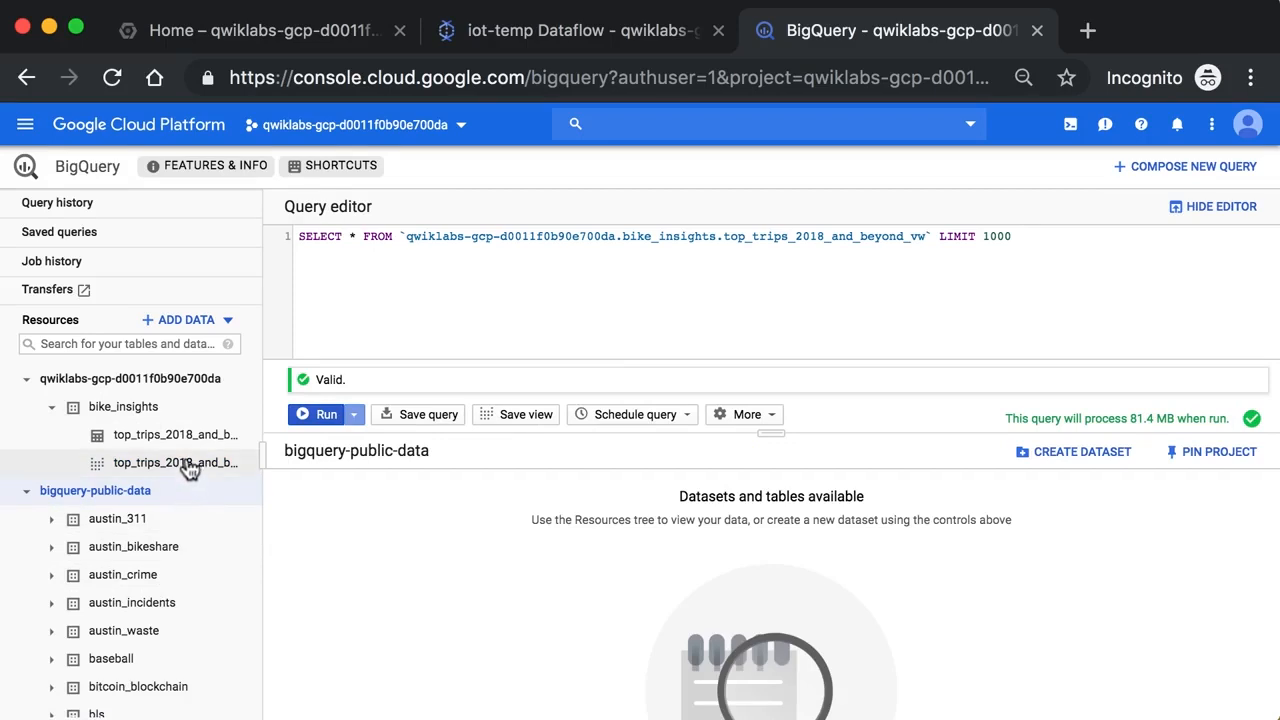
{"action": "left_click", "coordinate": [198, 460]}
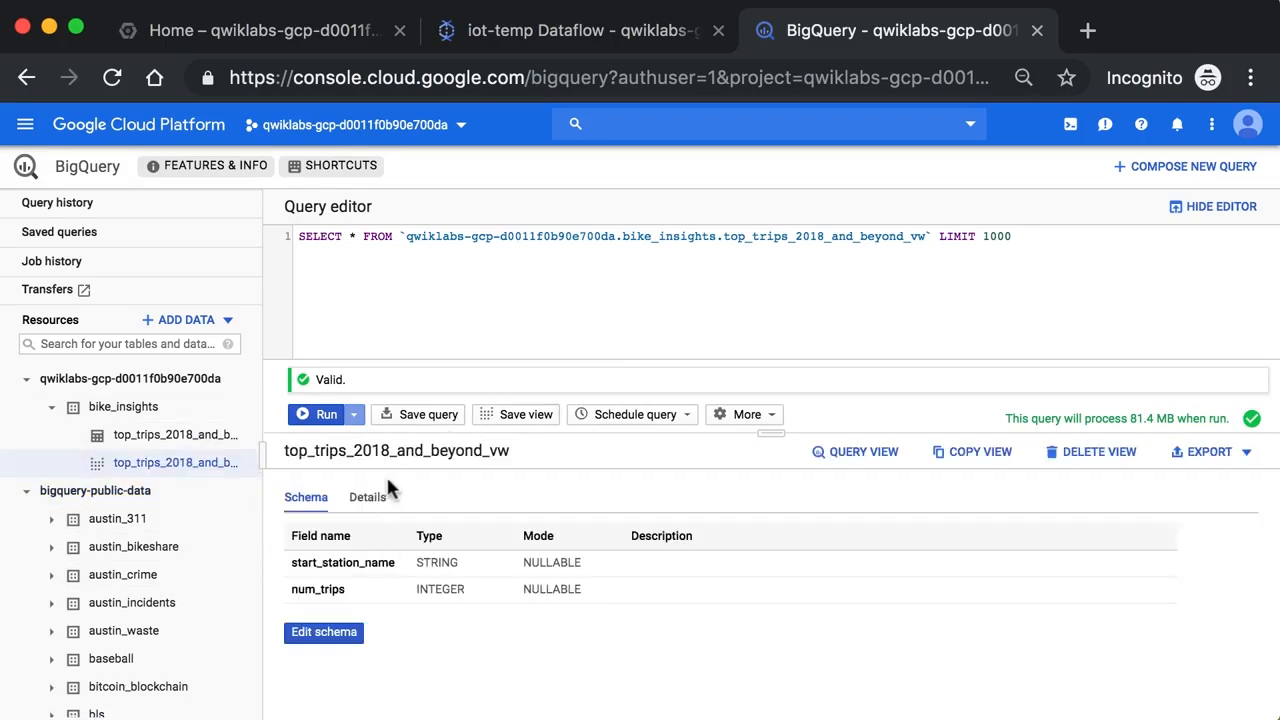
{"action": "left_click", "coordinate": [367, 495]}
{"action": "scroll", "coordinate": [564, 634], "scroll_direction": "down", "scroll_amount": 5}
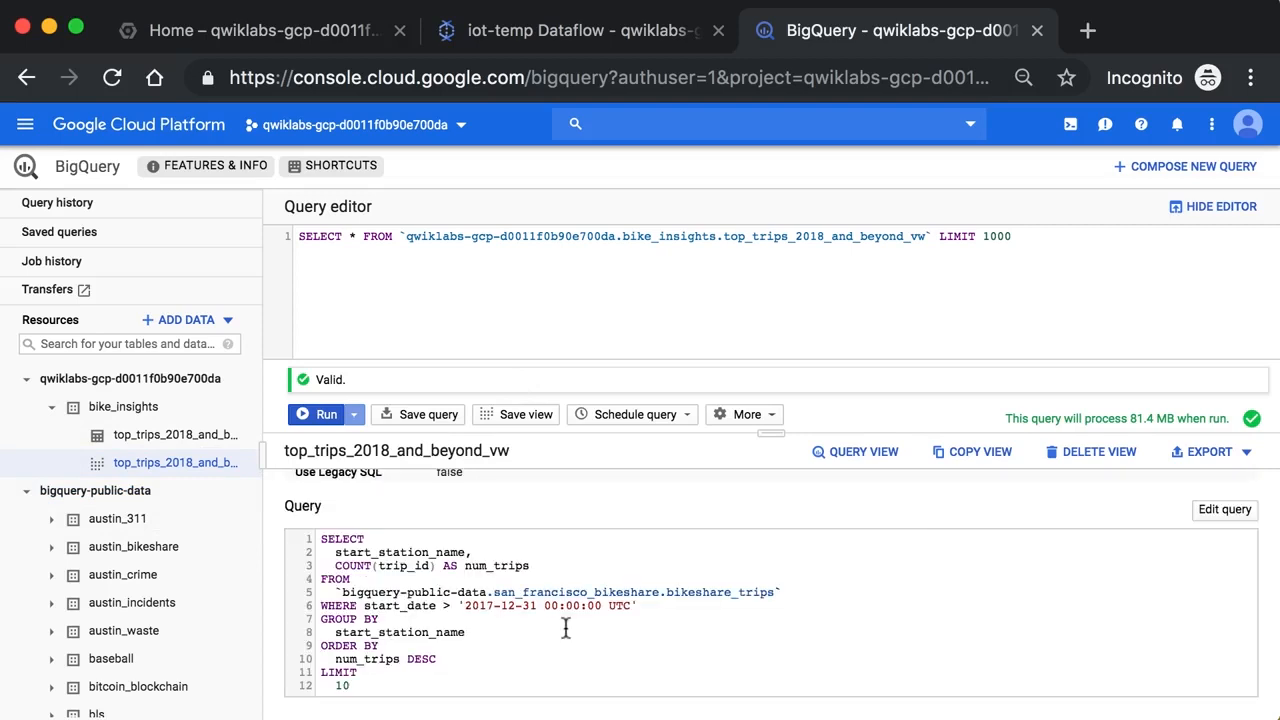
{"action": "left_click", "coordinate": [1210, 511]}
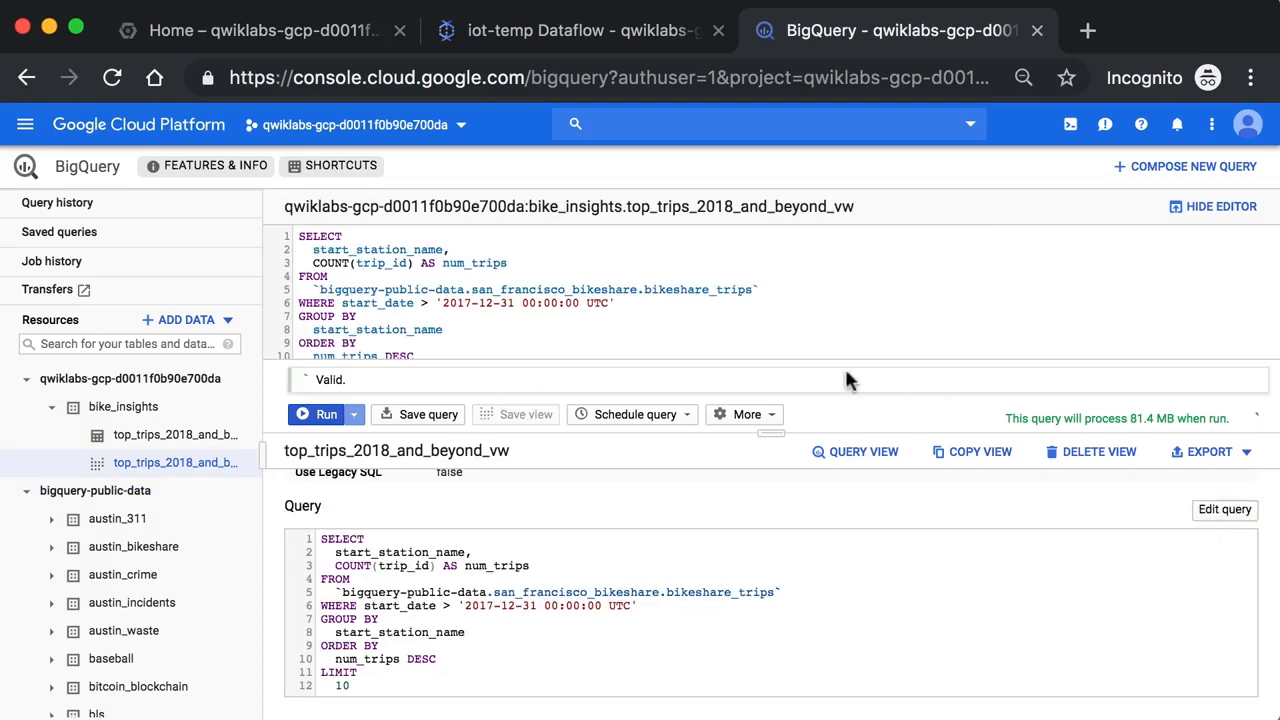
{"action": "left_click_drag", "start_coordinate": [770, 433], "coordinate": [771, 590]}
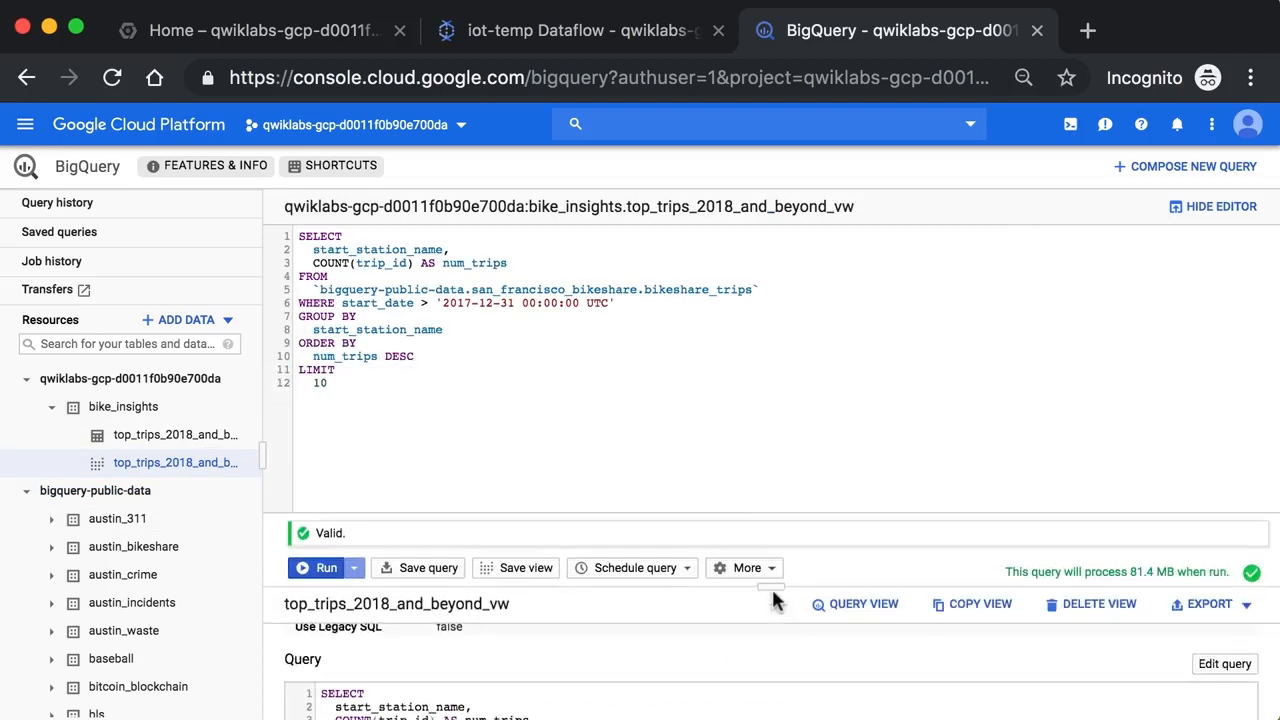
Open the bikeshare_trips table referenced in the FROM clause and examine its schema beside the query
{"action": "left_click", "coordinate": [686, 290], "text": "super"}
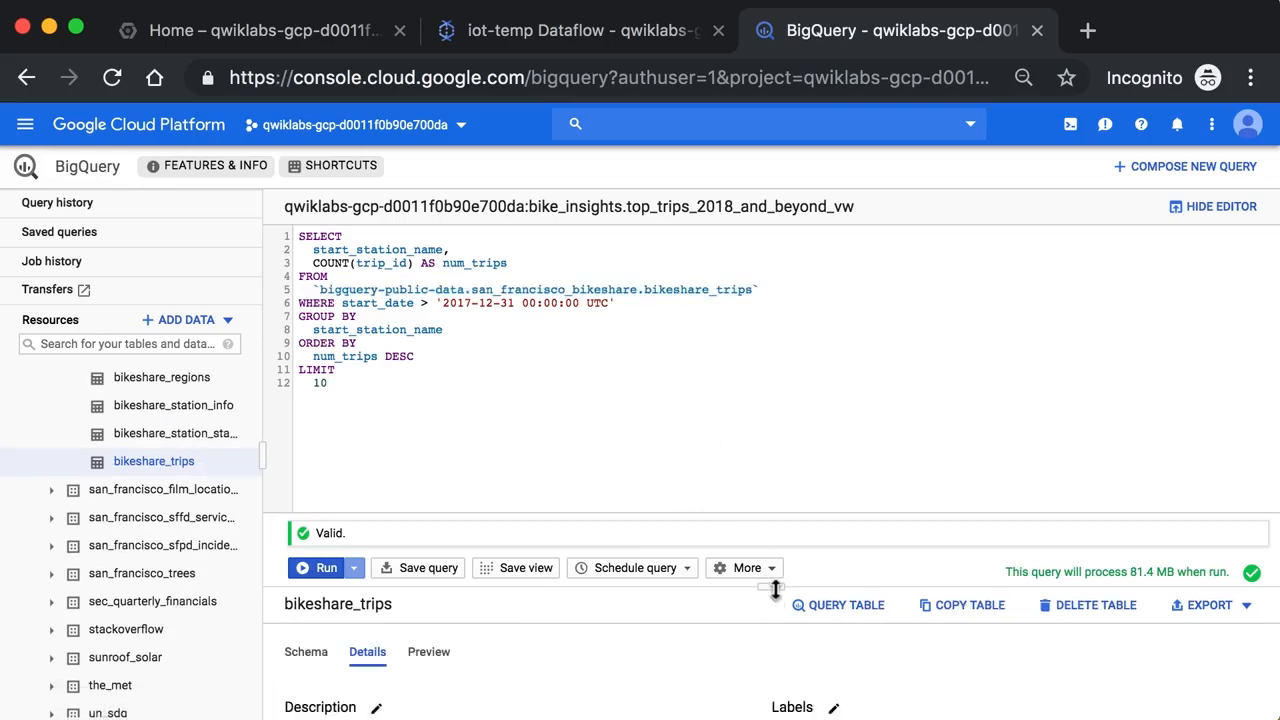
{"action": "left_click_drag", "start_coordinate": [770, 588], "coordinate": [771, 300]}
{"action": "left_click", "coordinate": [316, 376]}
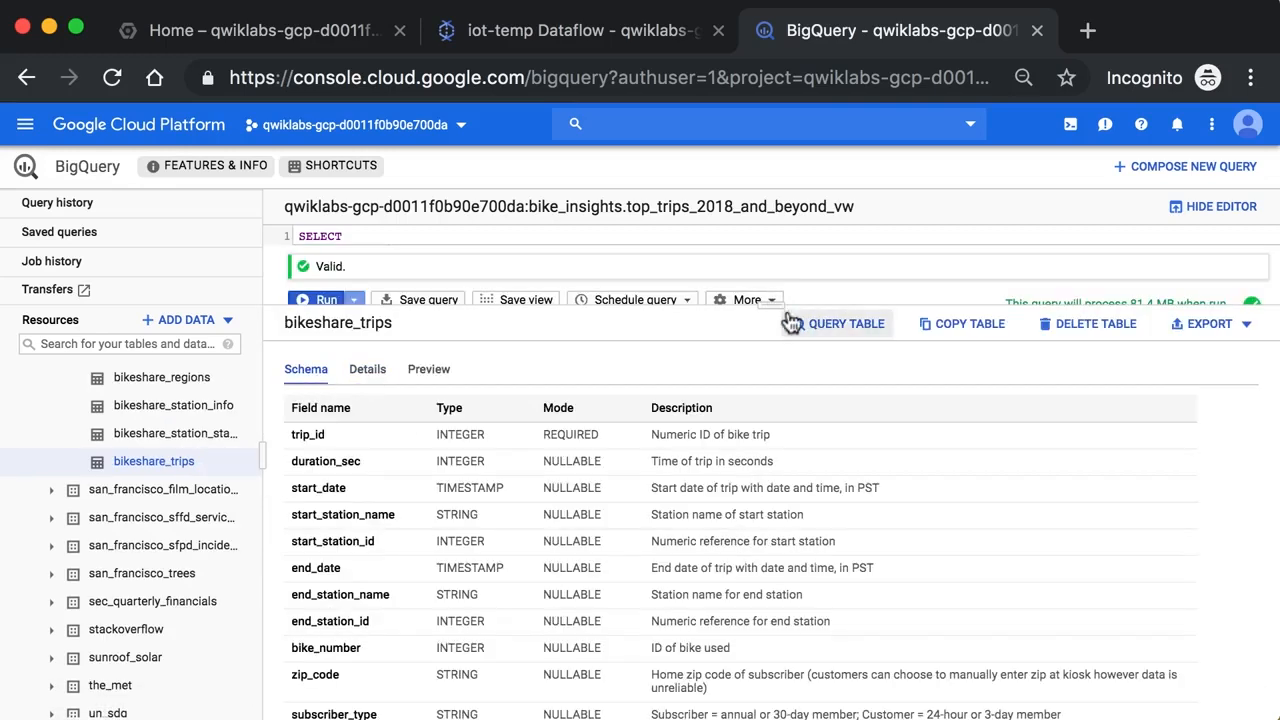
{"action": "left_click_drag", "start_coordinate": [778, 300], "coordinate": [778, 424]}
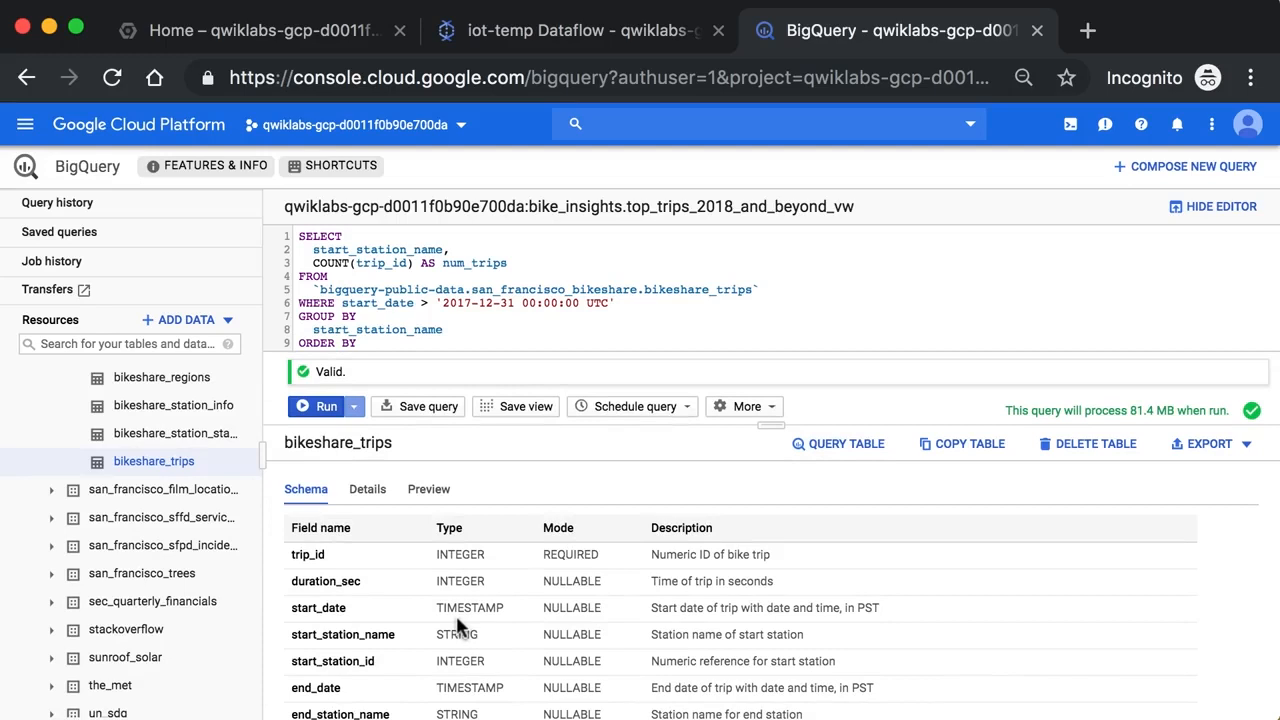
Show the whole view query and start editing the SELECT list after start_station_name
{"action": "left_click_drag", "start_coordinate": [770, 425], "coordinate": [773, 516]}
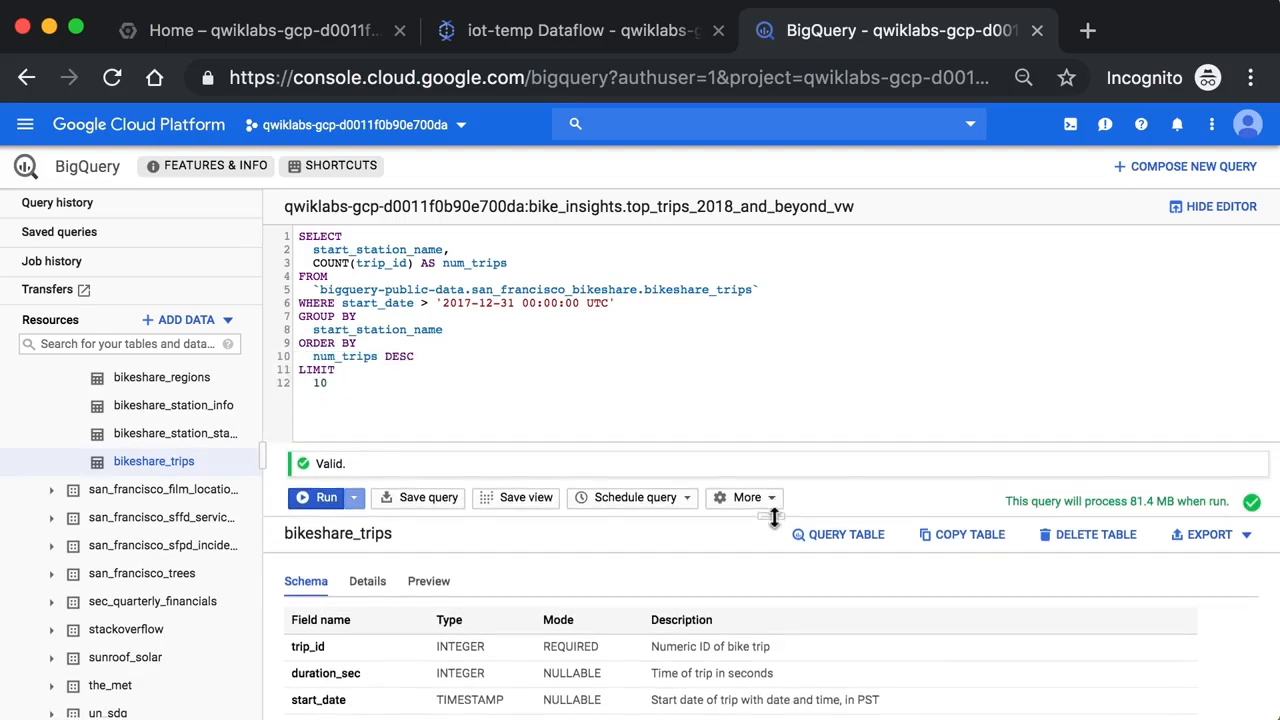
{"action": "left_click", "coordinate": [390, 409]}
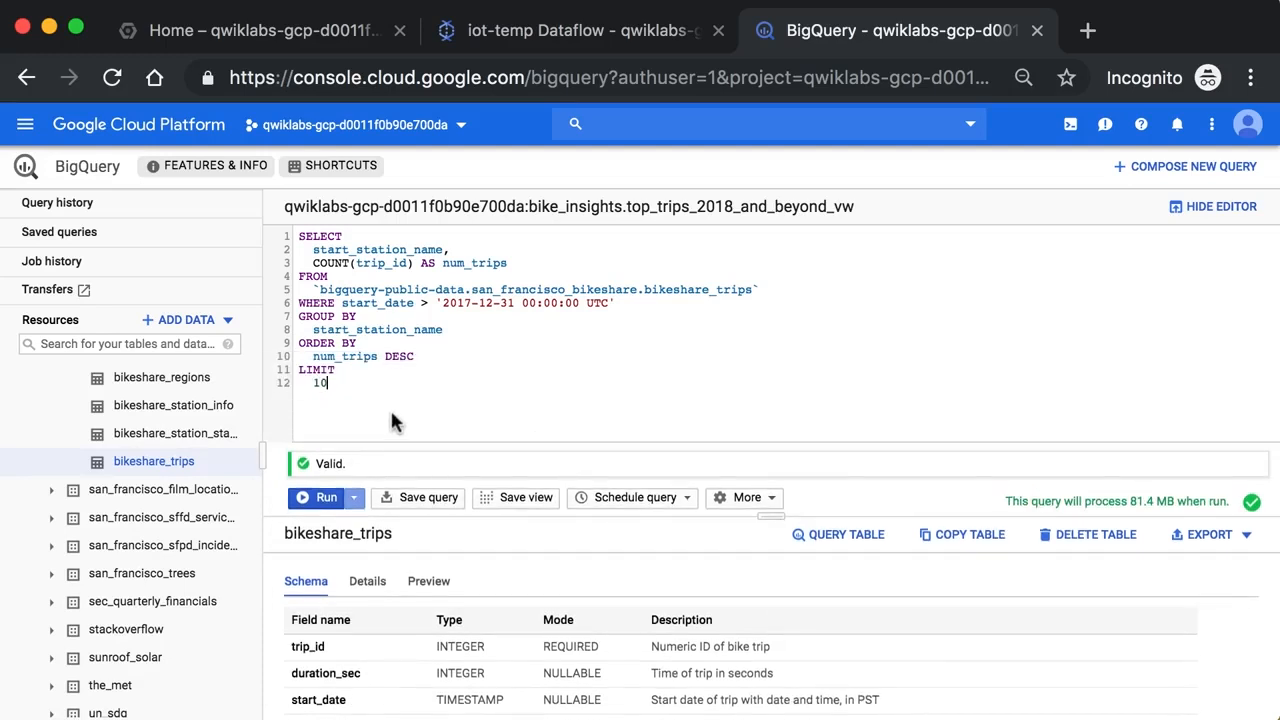
{"action": "left_click", "coordinate": [470, 246]}
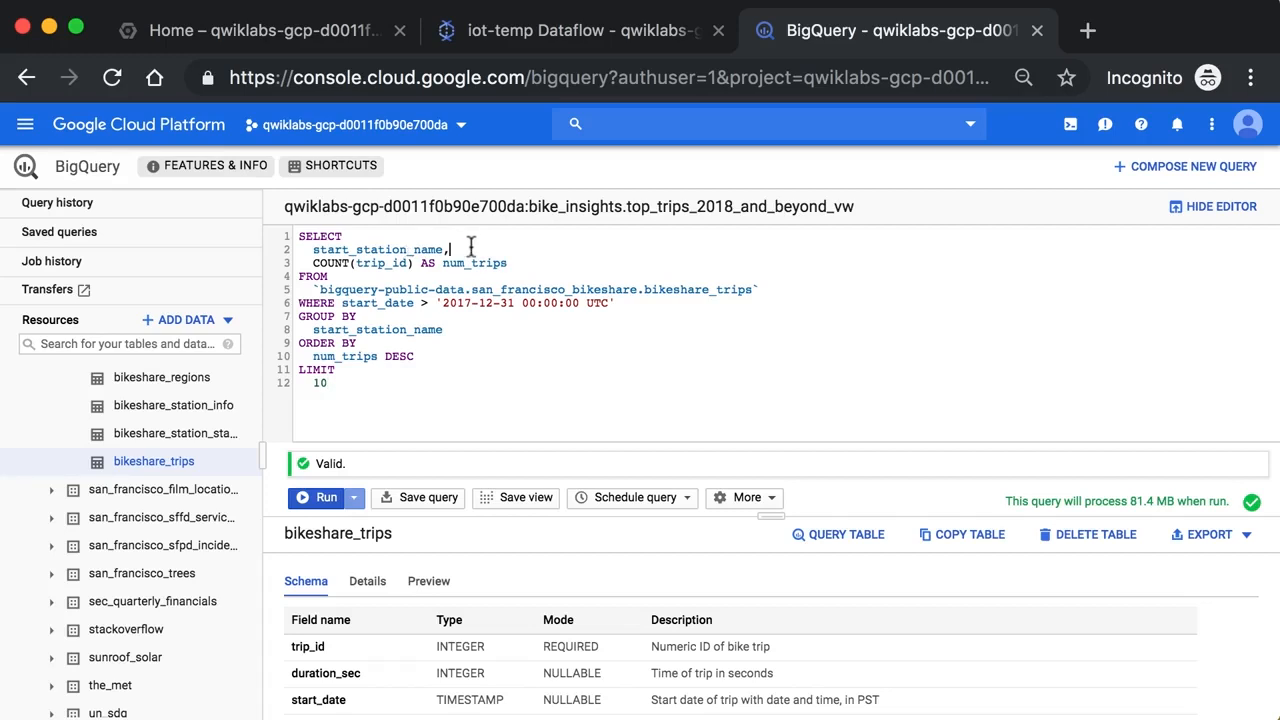